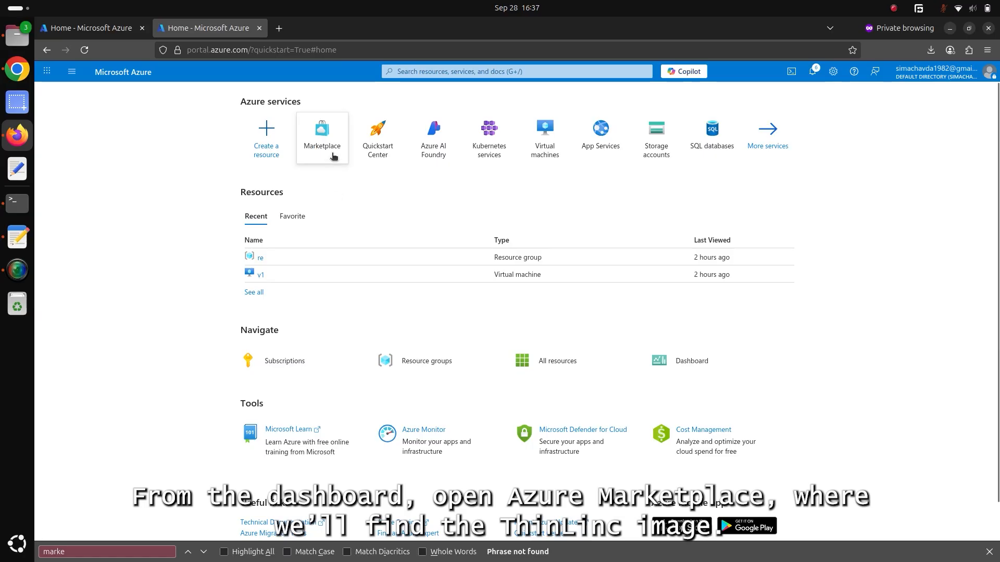
# Open the Azure Marketplace and search it for ThinLinc Remote Desktop Server.
pyautogui.moveTo(327, 145)
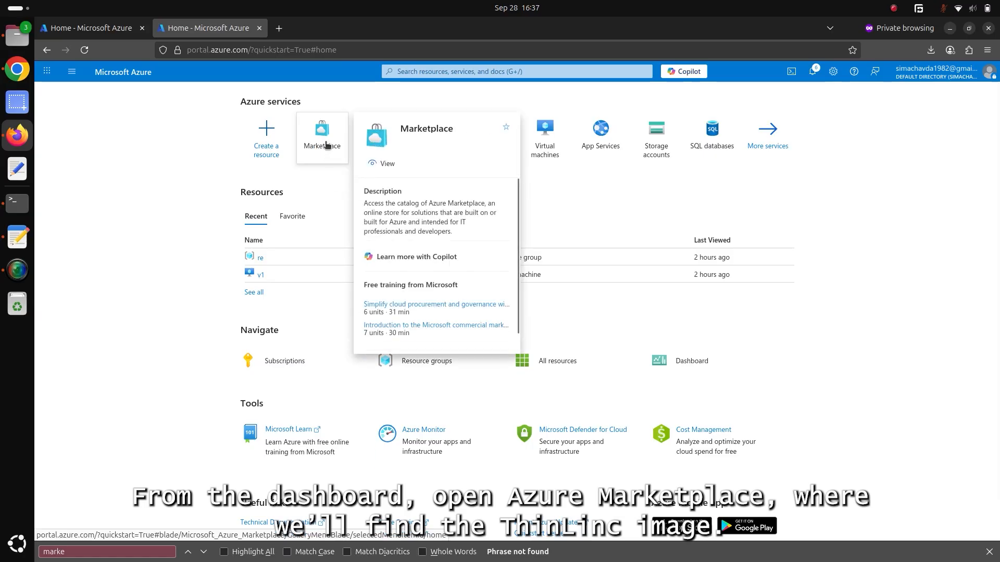
pyautogui.click(325, 144)
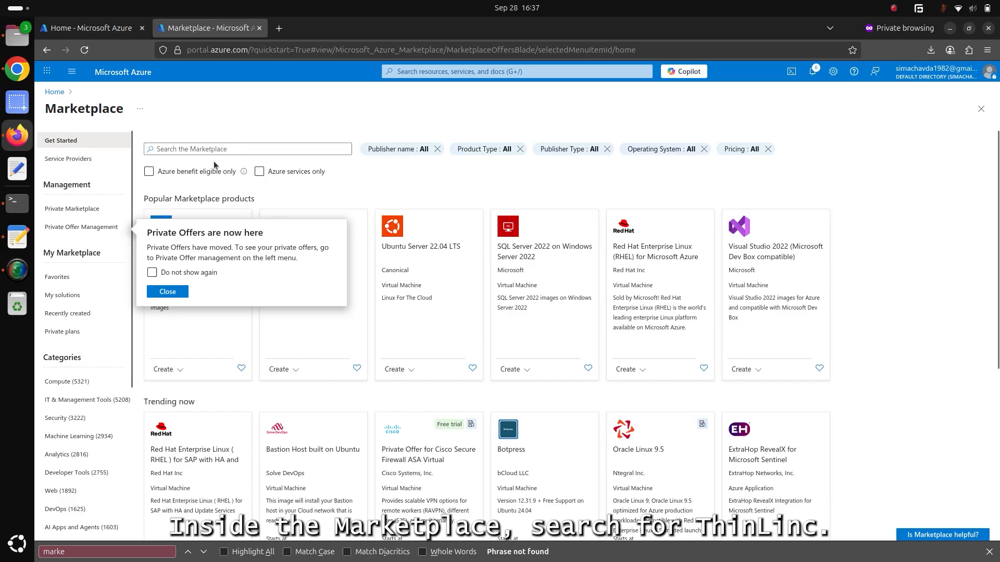
pyautogui.click(172, 149)
pyautogui.write('thi')
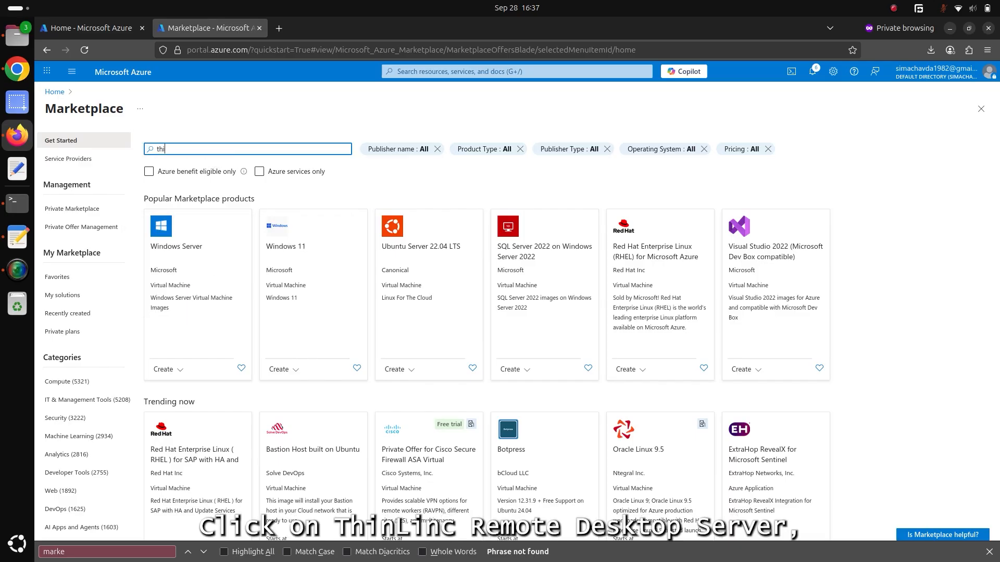
pyautogui.write('nlinc')
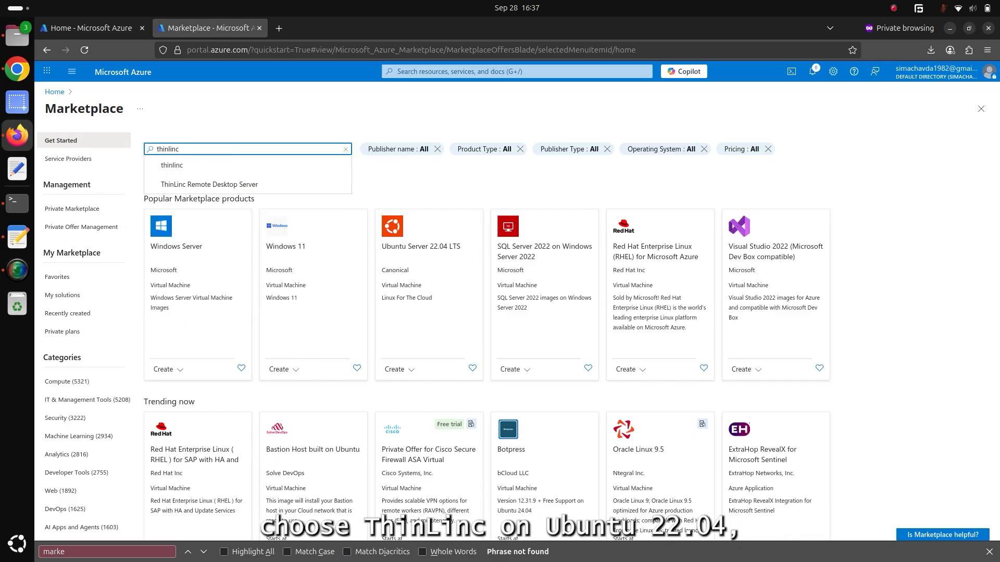
pyautogui.click(192, 185)
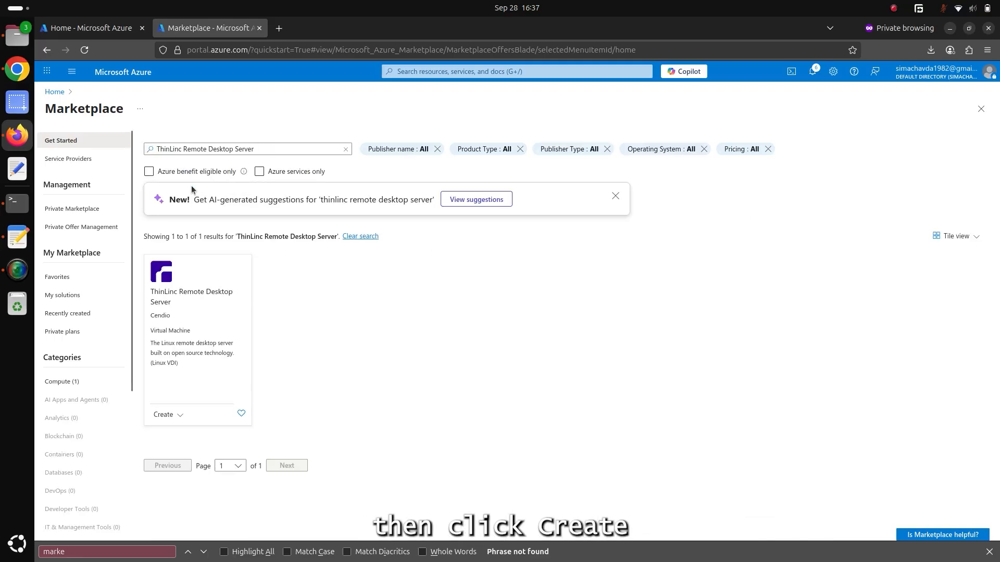
# Start creating a virtual machine from ThinLinc on Ubuntu 22.04 and add a new resource group named Thinlinc.
pyautogui.click(179, 417)
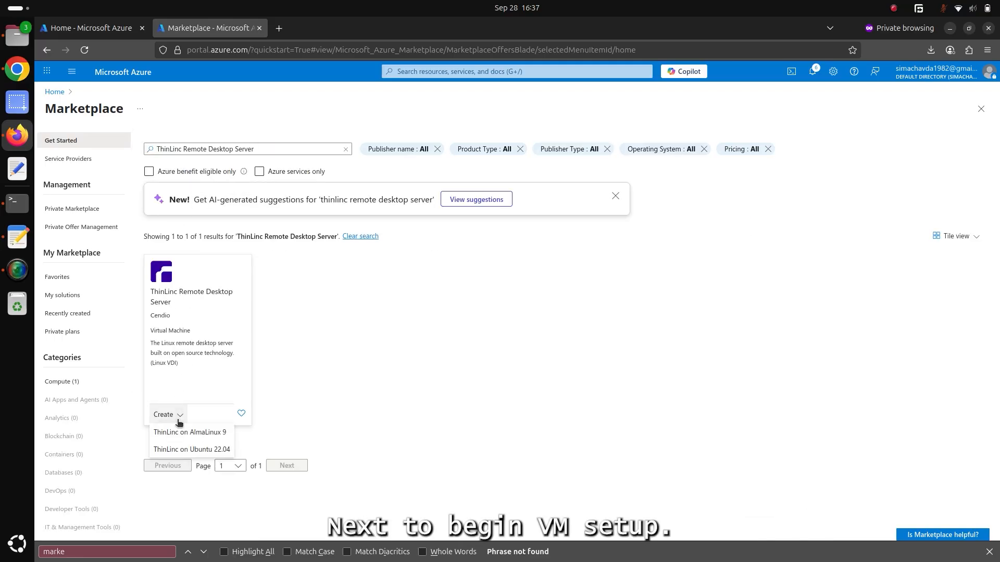
pyautogui.click(179, 450)
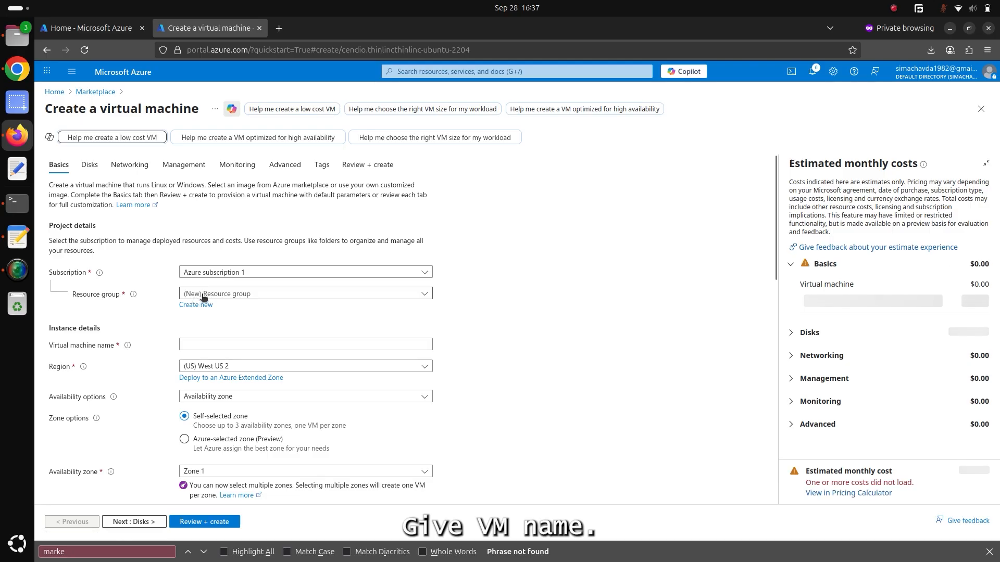
pyautogui.click(192, 305)
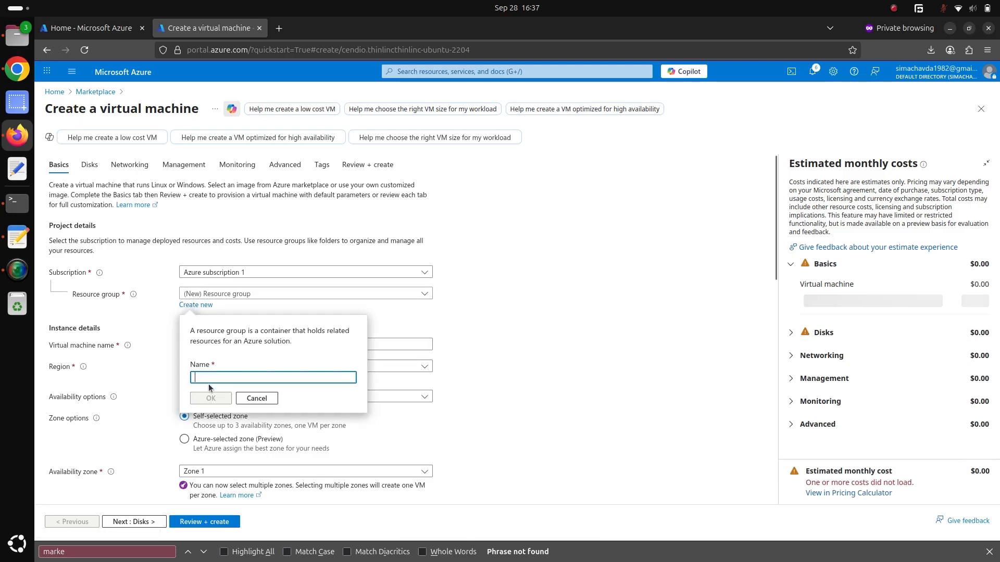
pyautogui.write('Thinl')
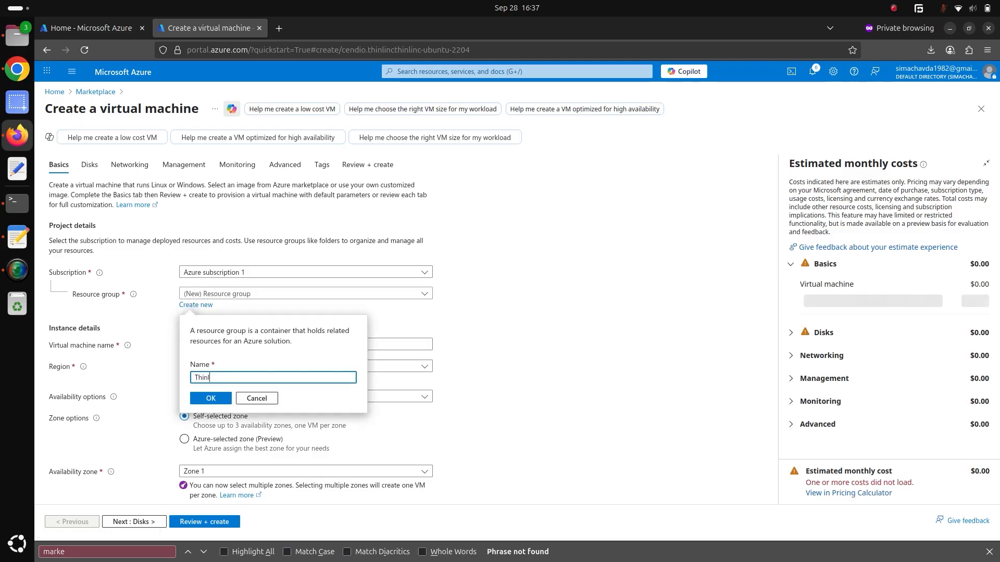
pyautogui.write('inc')
pyautogui.click(210, 398)
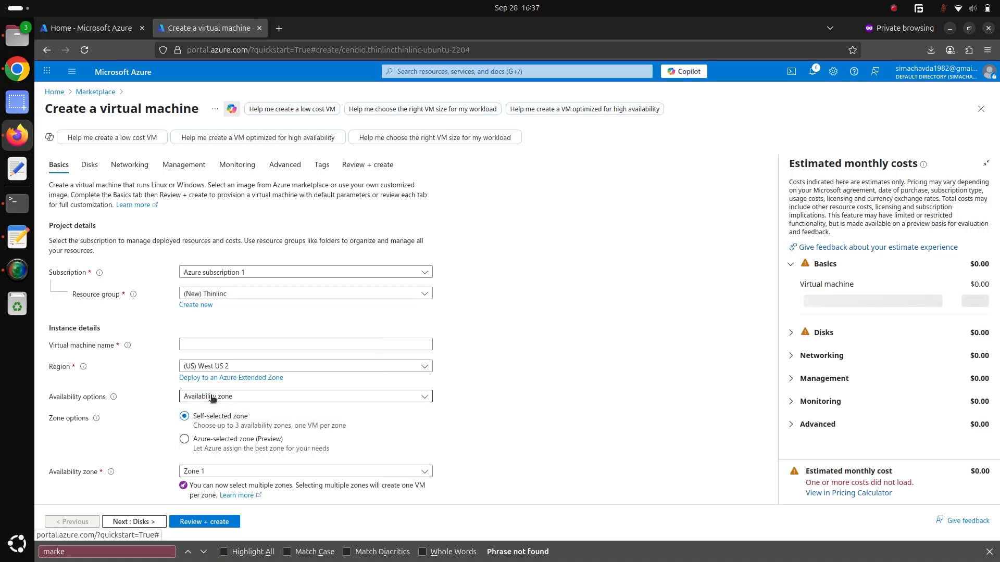
# Name the virtual machine ThinLinc-Server.
pyautogui.click(200, 346)
pyautogui.write('Thin')
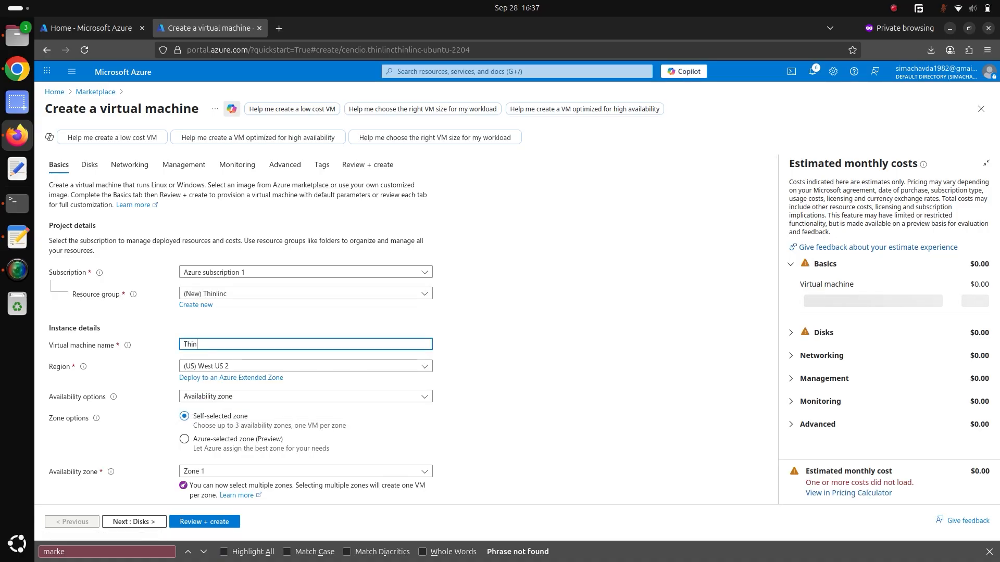
pyautogui.write('Linc-Server')
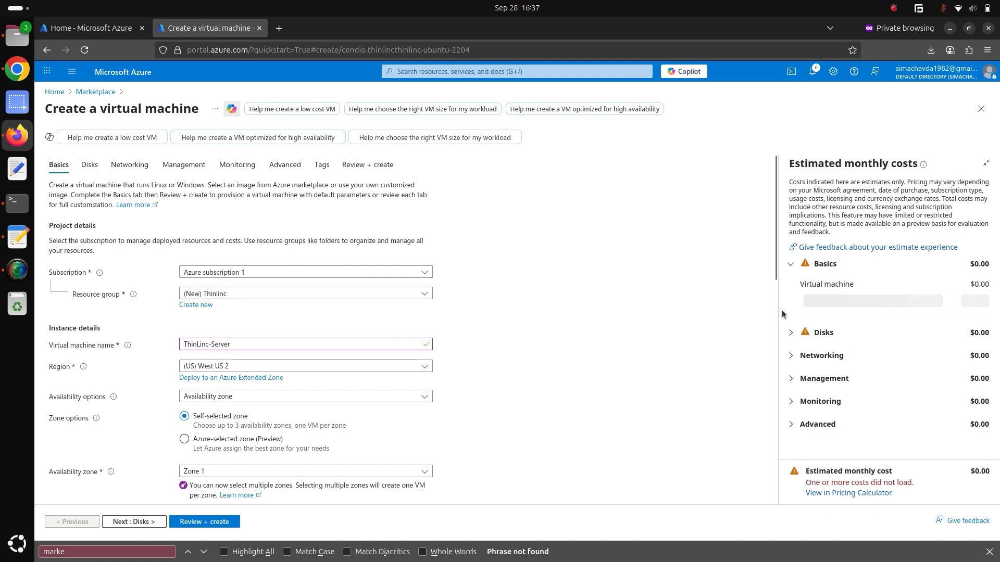
# Choose the N-Series size NV4as_v4 for the virtual machine from the full list of sizes.
pyautogui.moveTo(774, 279); pyautogui.dragTo(798, 426)
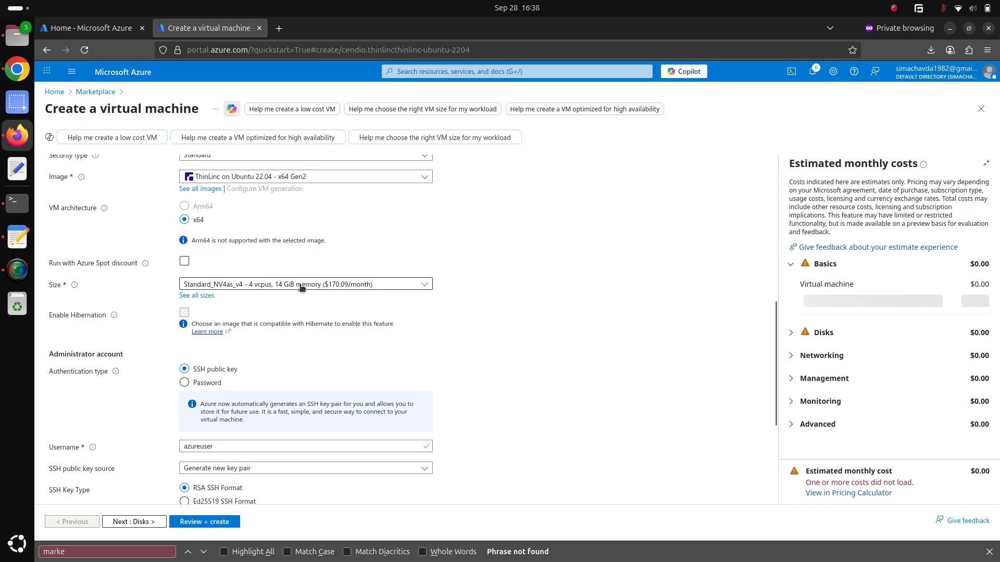
pyautogui.click(246, 287)
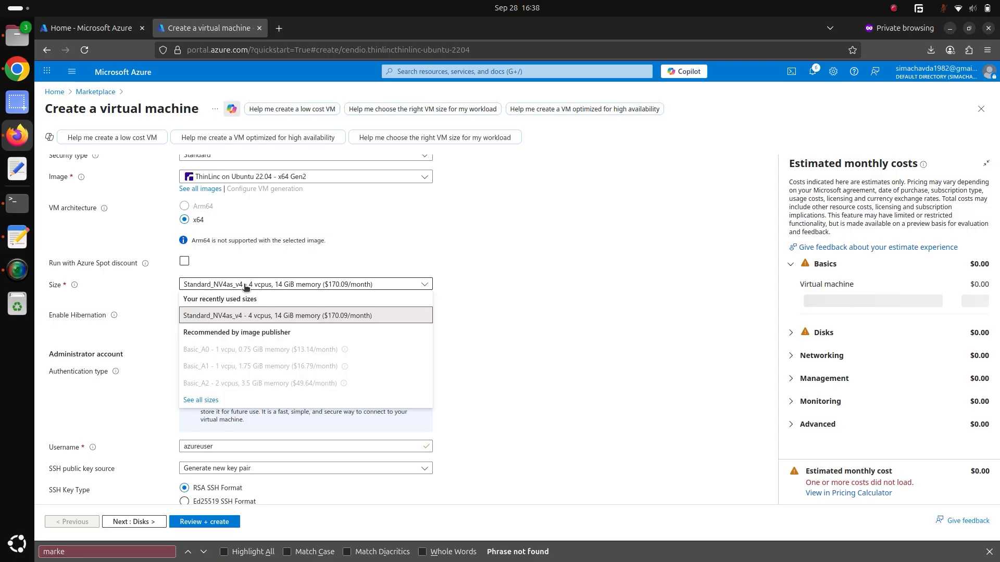
pyautogui.click(201, 399)
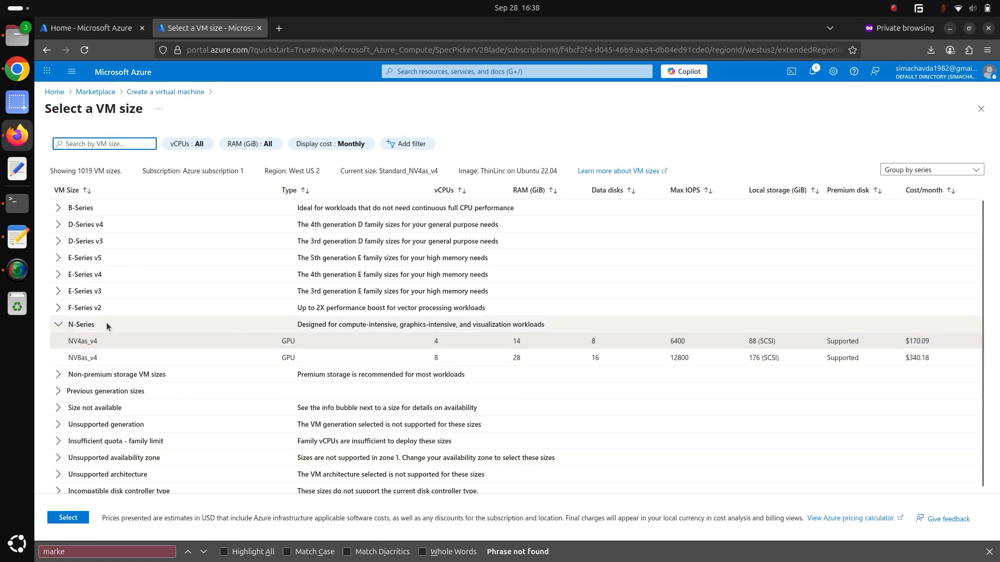
pyautogui.click(114, 341)
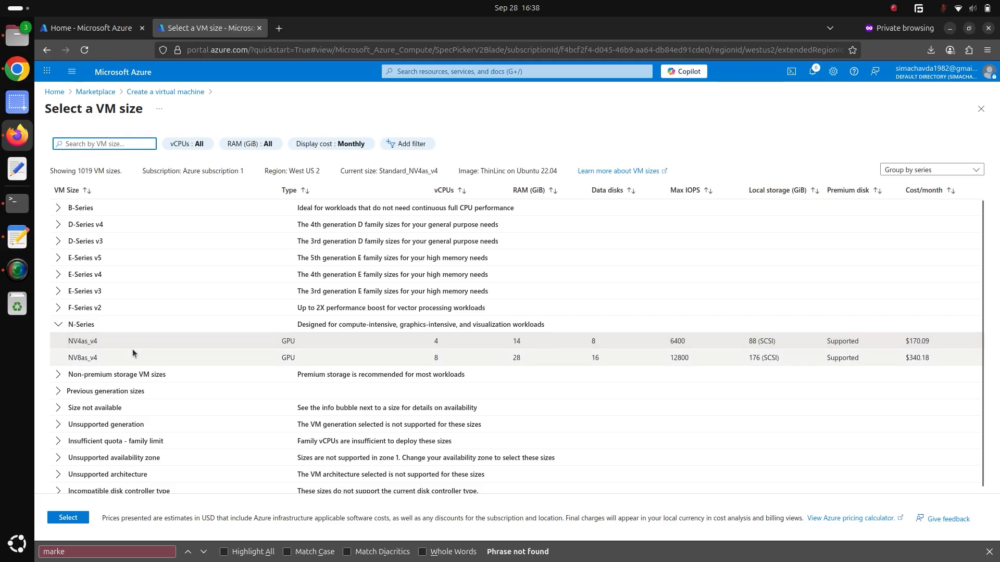
pyautogui.click(68, 518)
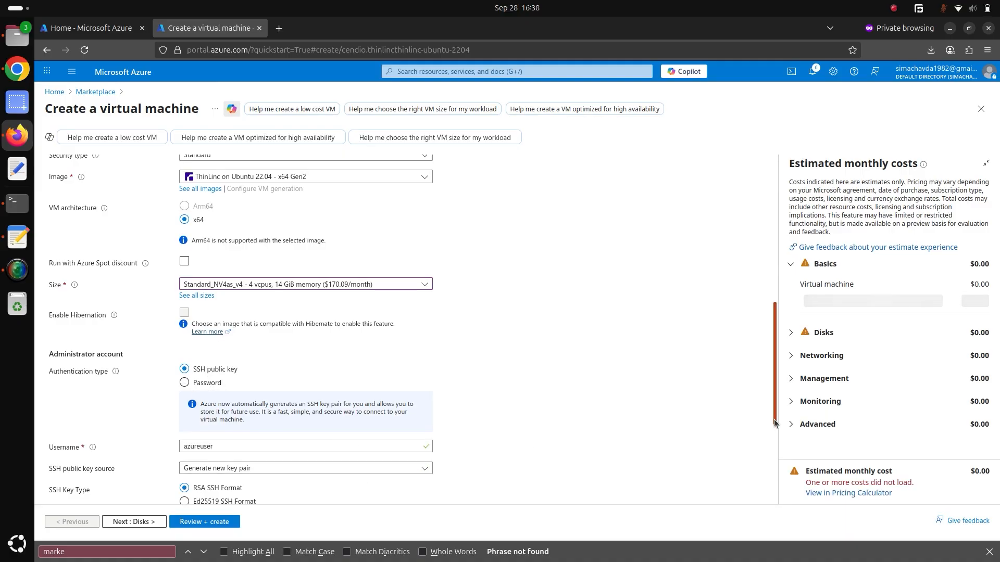
# Accept the default administrator account, inbound port and disk settings, and proceed to the networking settings.
pyautogui.moveTo(775, 404); pyautogui.dragTo(802, 499)
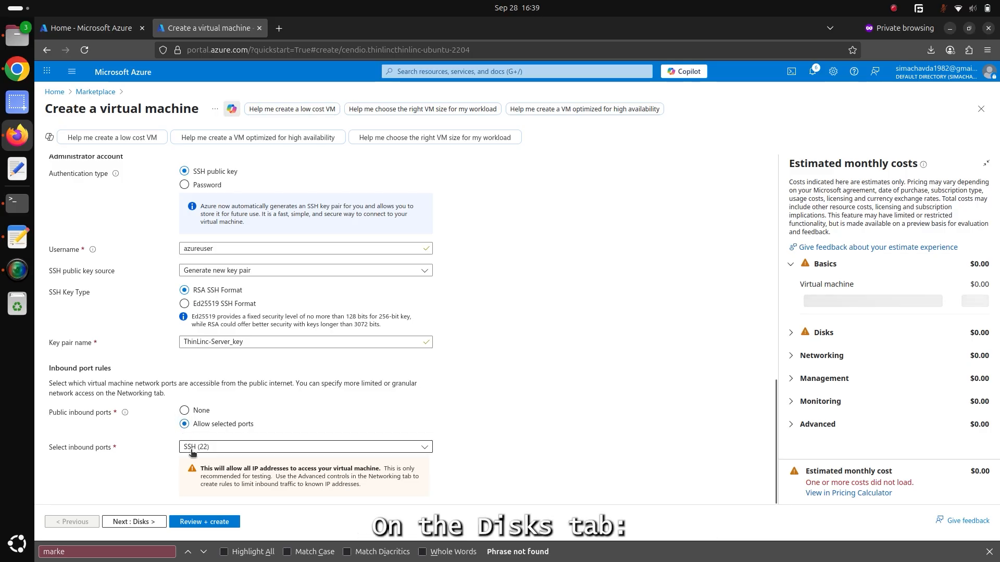
pyautogui.click(130, 522)
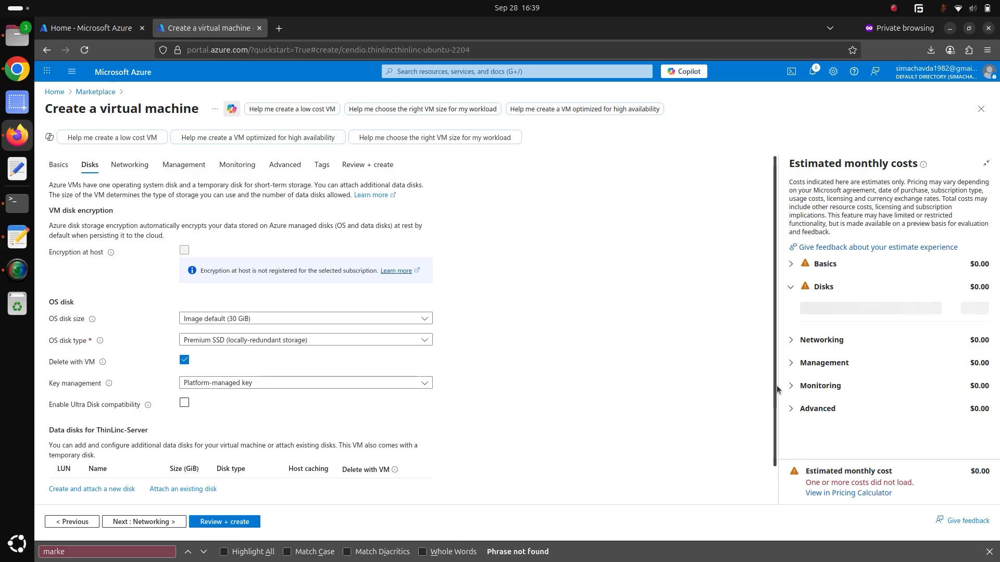
pyautogui.scroll(-1, 776, 416)
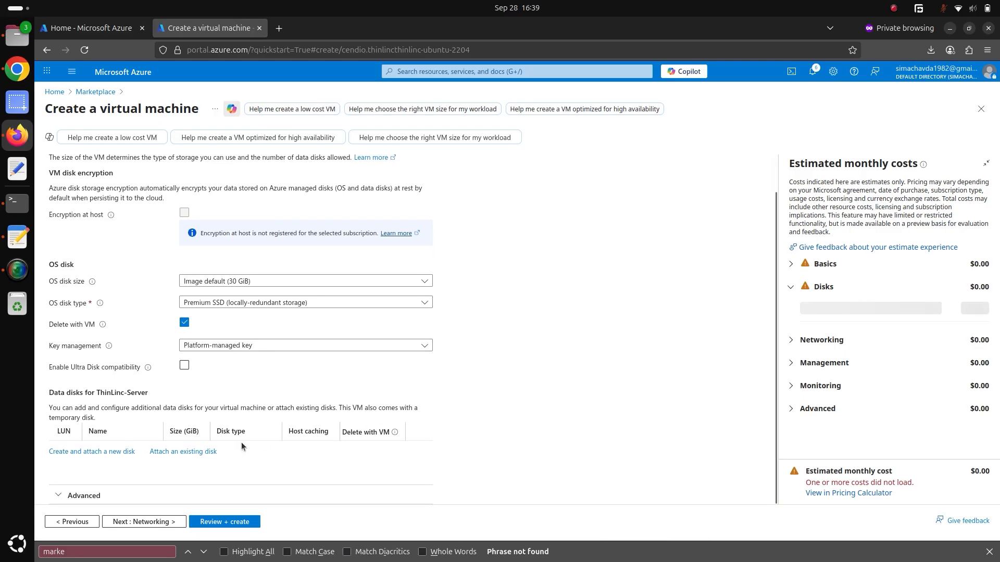
pyautogui.click(139, 521)
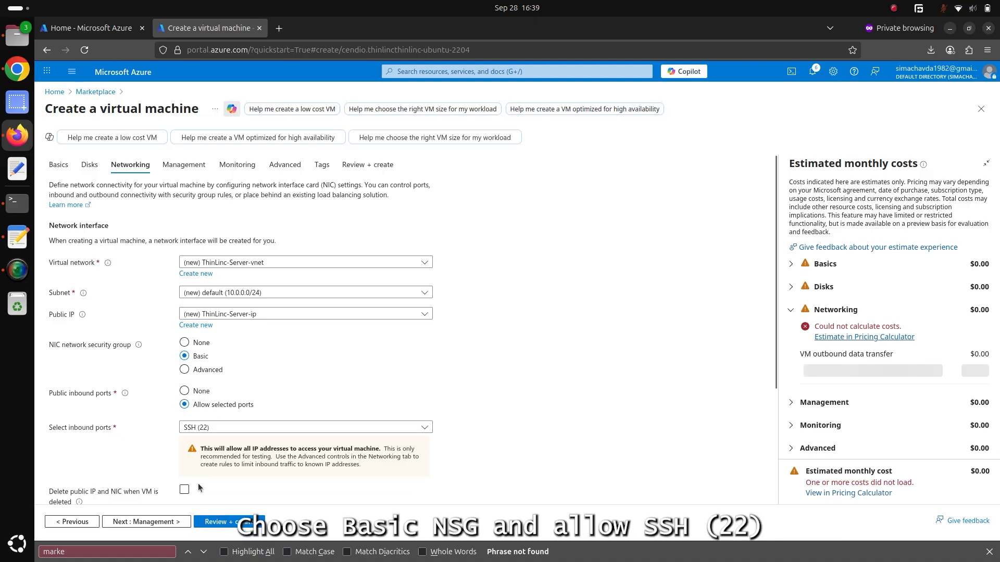
# Enable deleting the public IP and NIC when the VM is deleted, and proceed to the management settings.
pyautogui.click(185, 491)
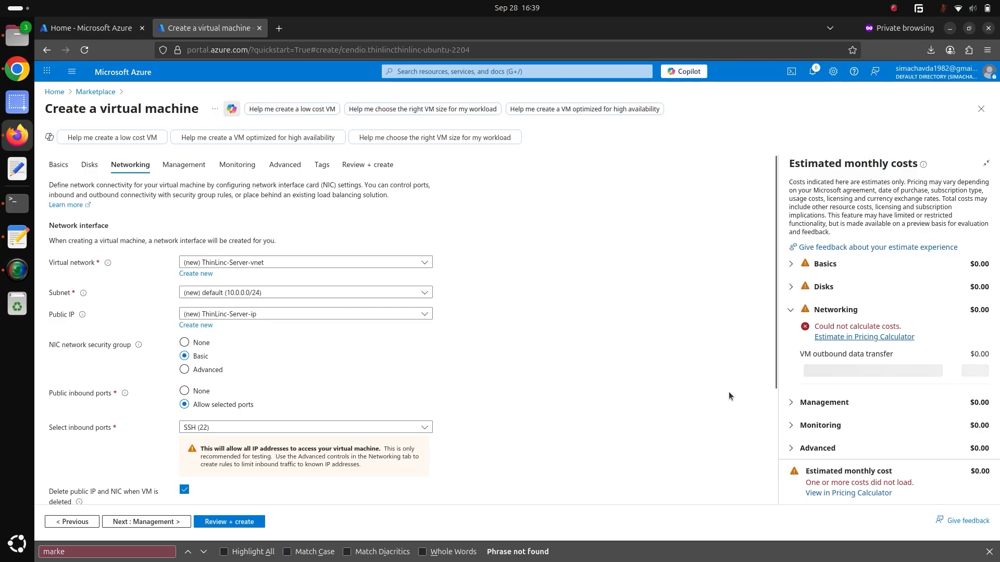
pyautogui.moveTo(774, 385); pyautogui.dragTo(794, 520)
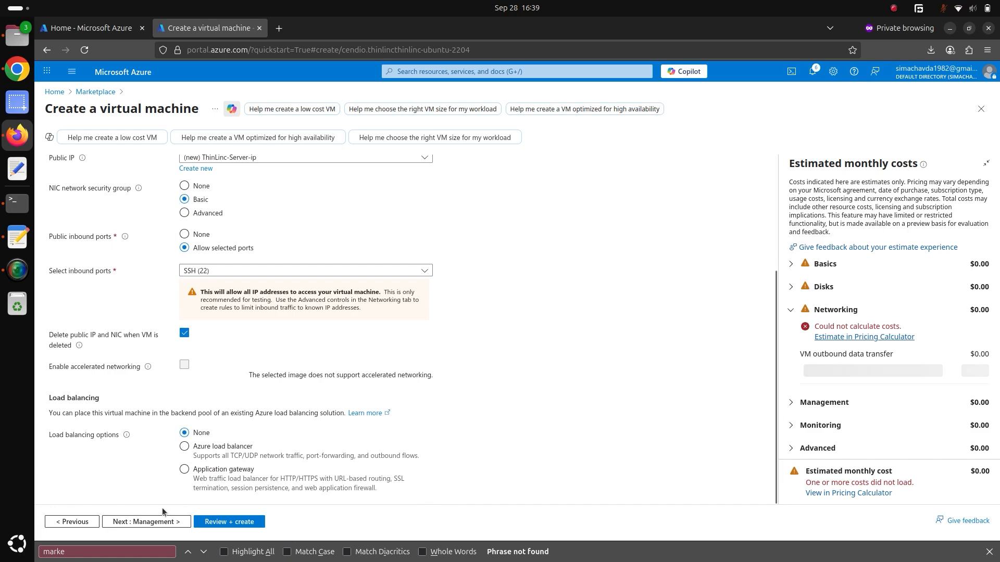
pyautogui.click(133, 522)
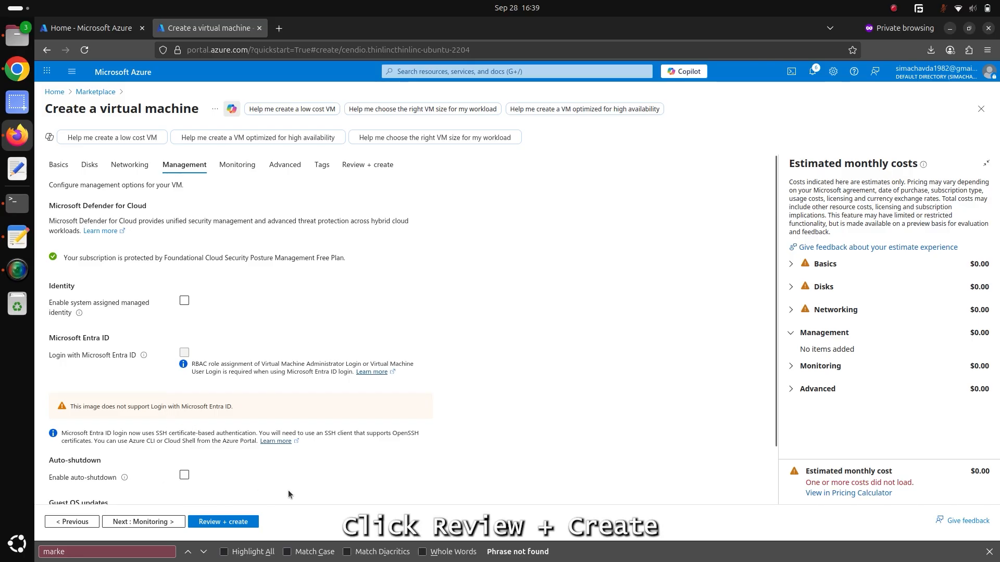
# Review and create the virtual machine, downloading the private key of the newly generated key pair.
pyautogui.click(200, 523)
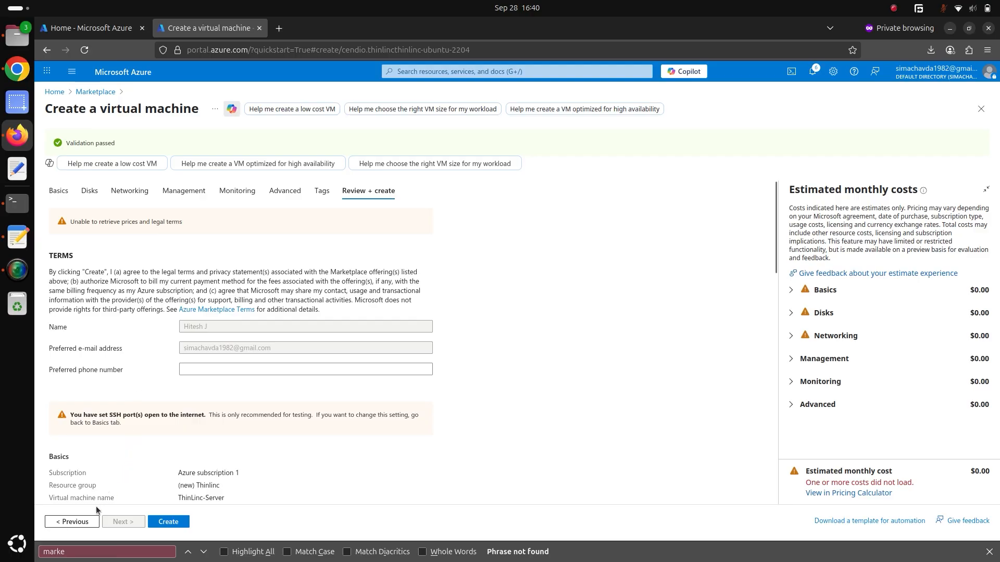
pyautogui.click(163, 521)
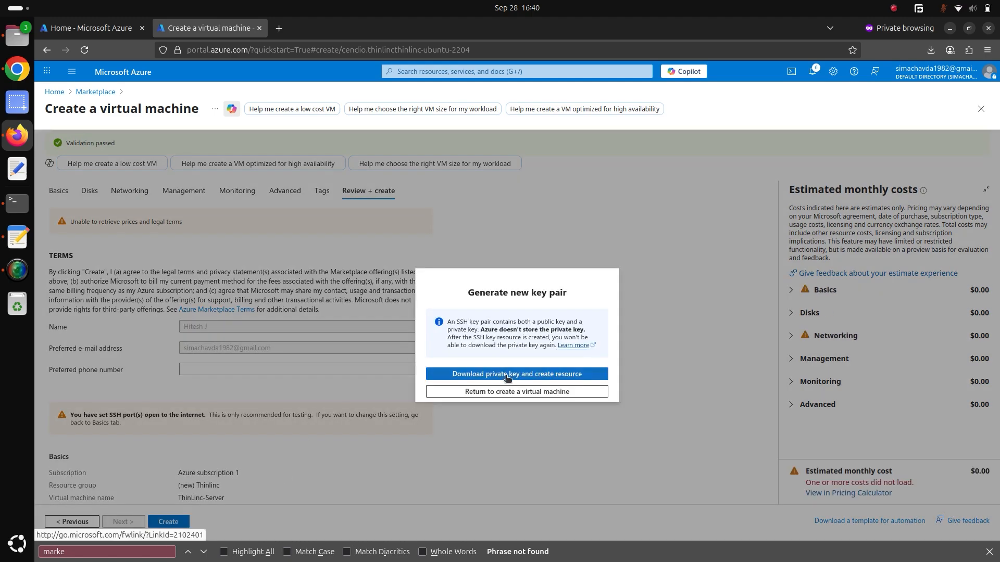
pyautogui.click(505, 376)
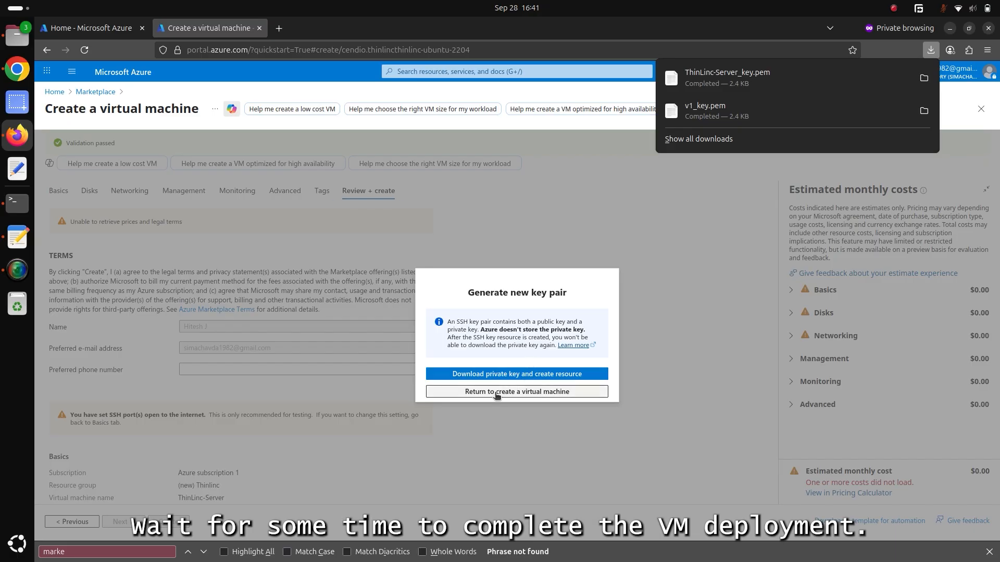
pyautogui.click(495, 392)
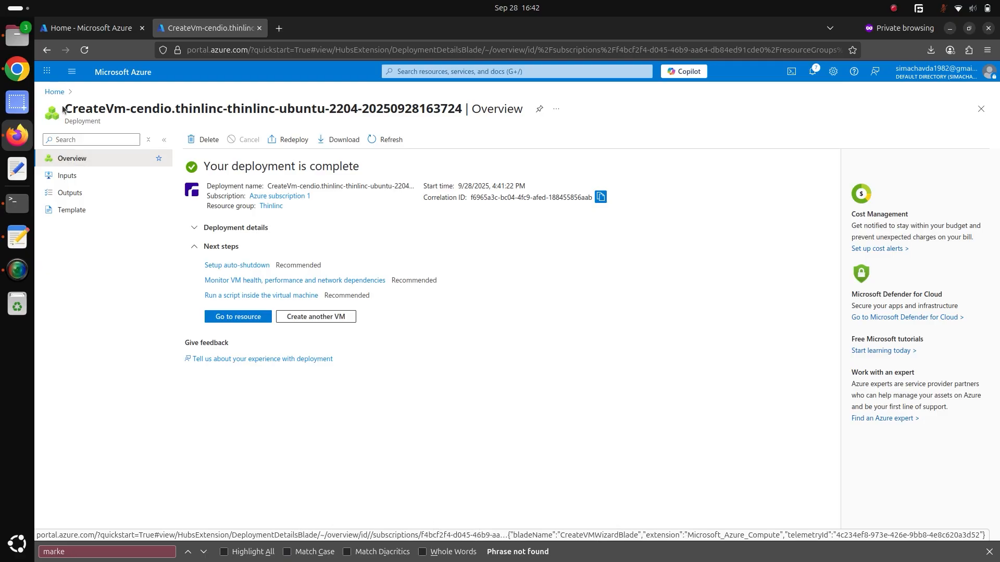
# Open the ThinLinc-Server virtual machine from the recent resources on the home page and copy its primary NIC public IP.
pyautogui.click(55, 92)
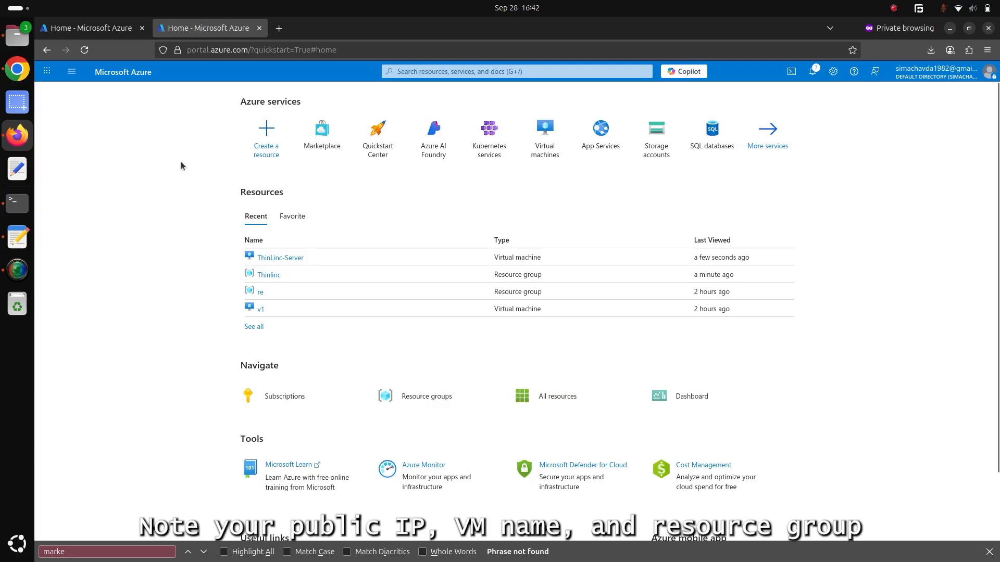
pyautogui.click(282, 258)
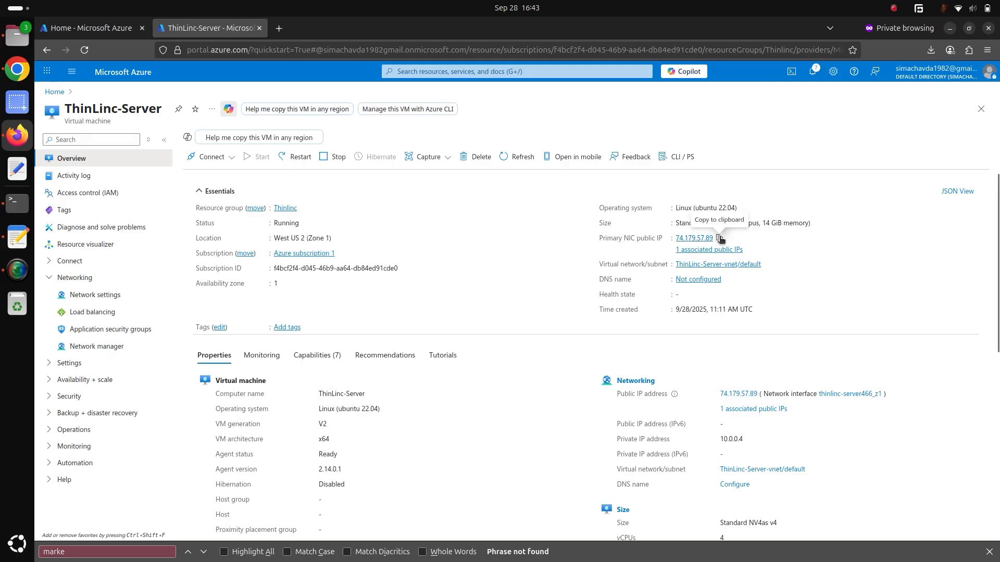
pyautogui.click(720, 237)
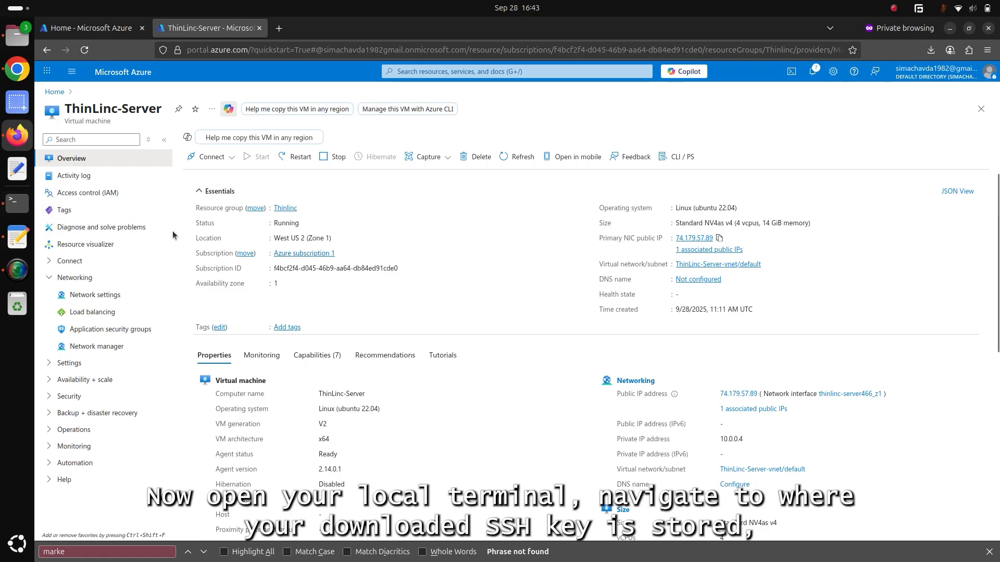
# Switch to the terminal and restrict the downloaded key ThinLinc-Server_key.pem to owner read-only with chmod 0400.
pyautogui.click(18, 203)
pyautogui.hotkey('ctrl', 'l')
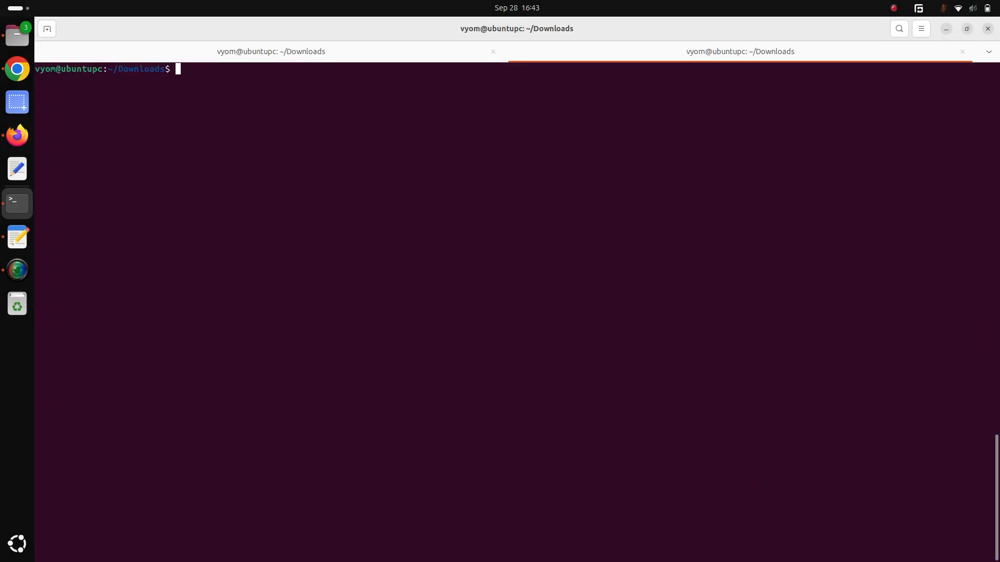
pyautogui.write('ch')
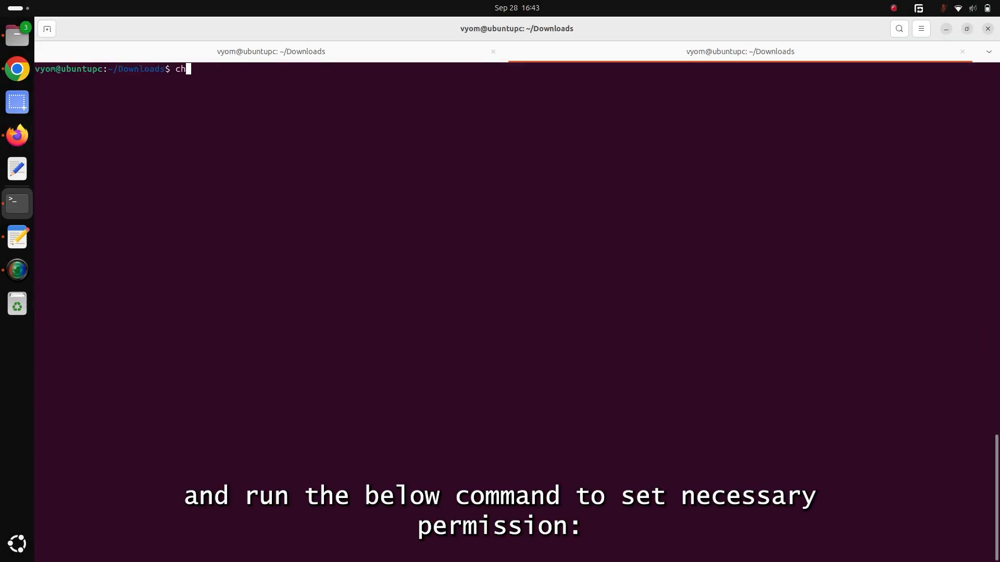
pyautogui.write('mod 04')
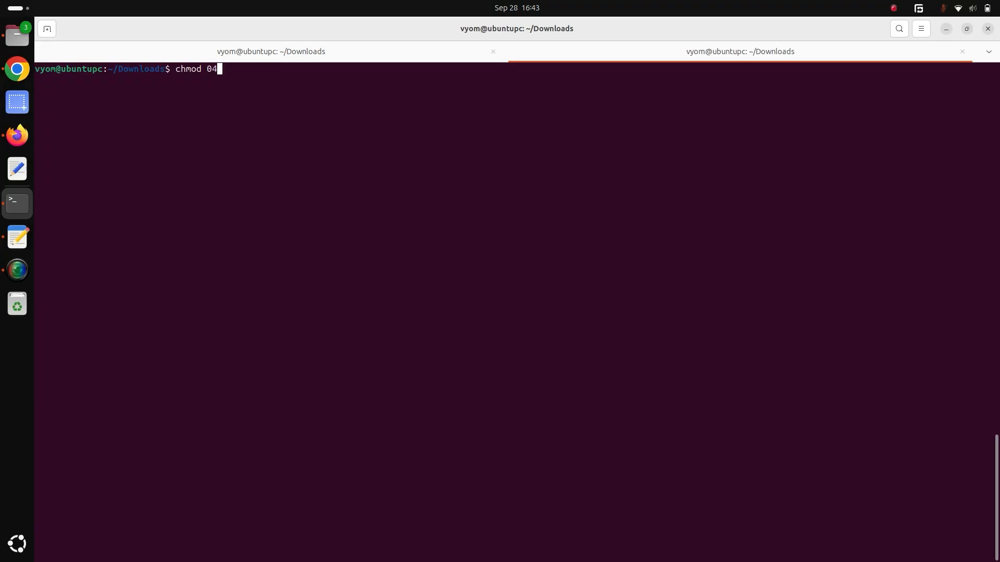
pyautogui.write('400 Th')
pyautogui.press('Tab')
pyautogui.press('Tab')
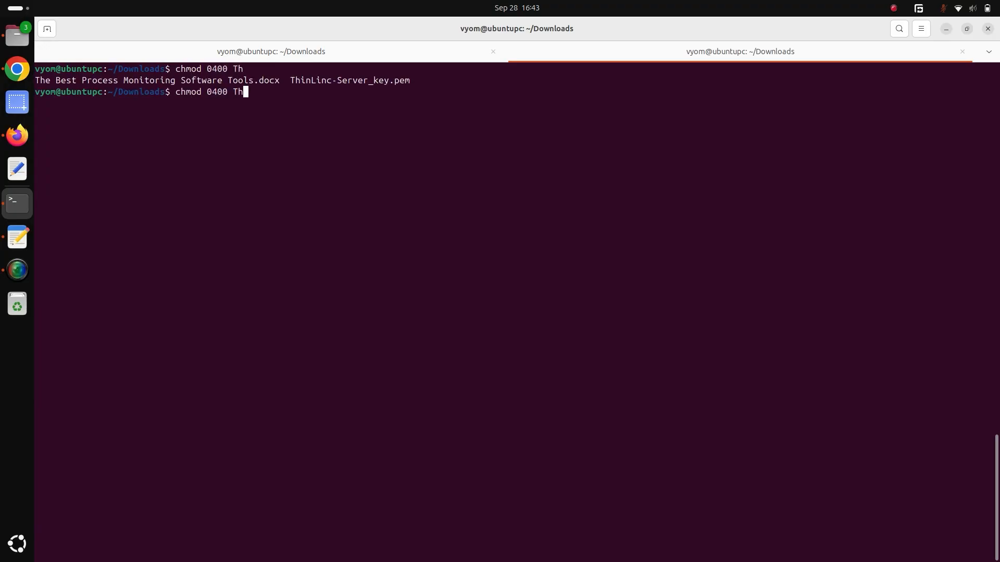
pyautogui.write('i')
pyautogui.press('Tab')
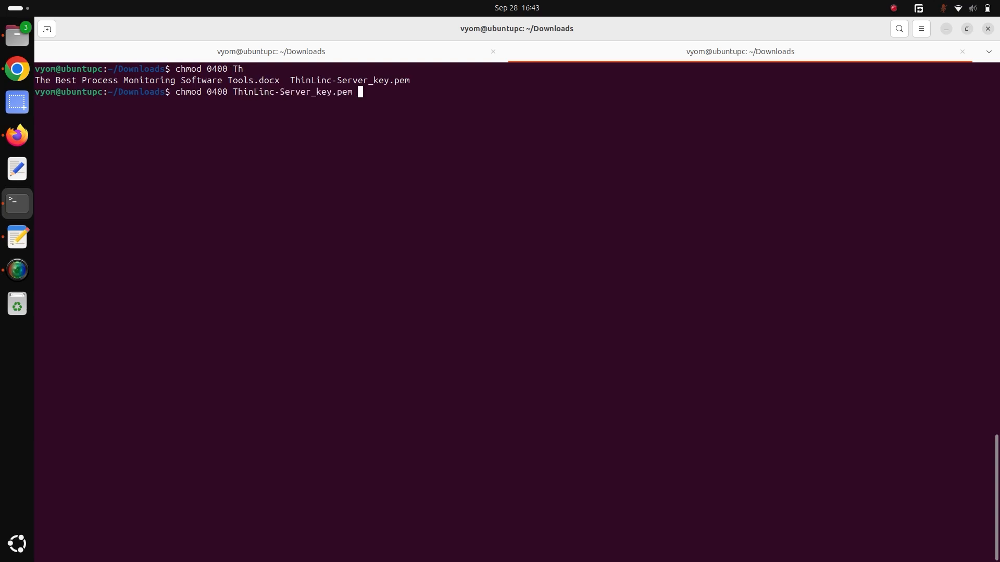
pyautogui.press('Return')
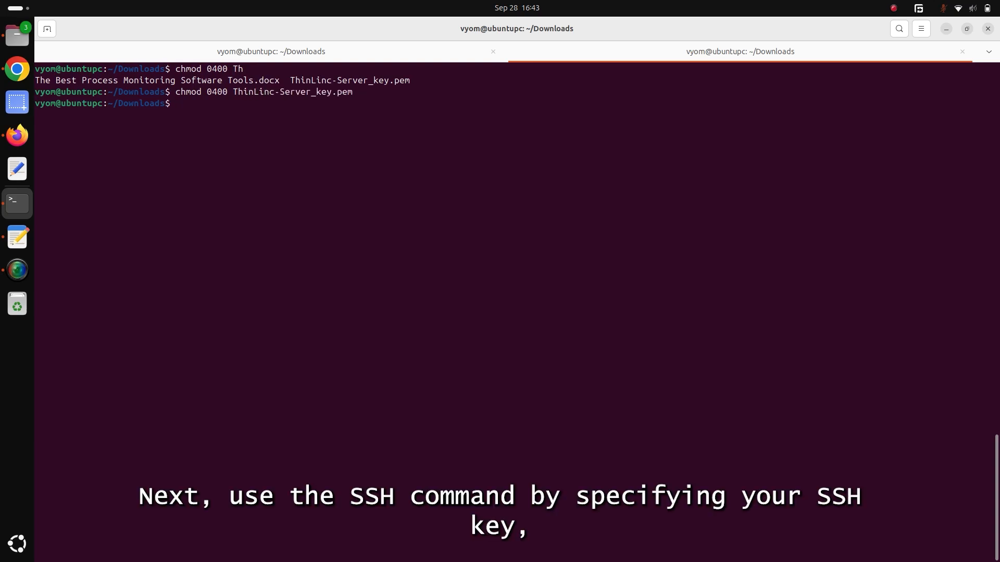
pyautogui.write('ssh th')
pyautogui.press('BackSpace')
pyautogui.press('BackSpace')
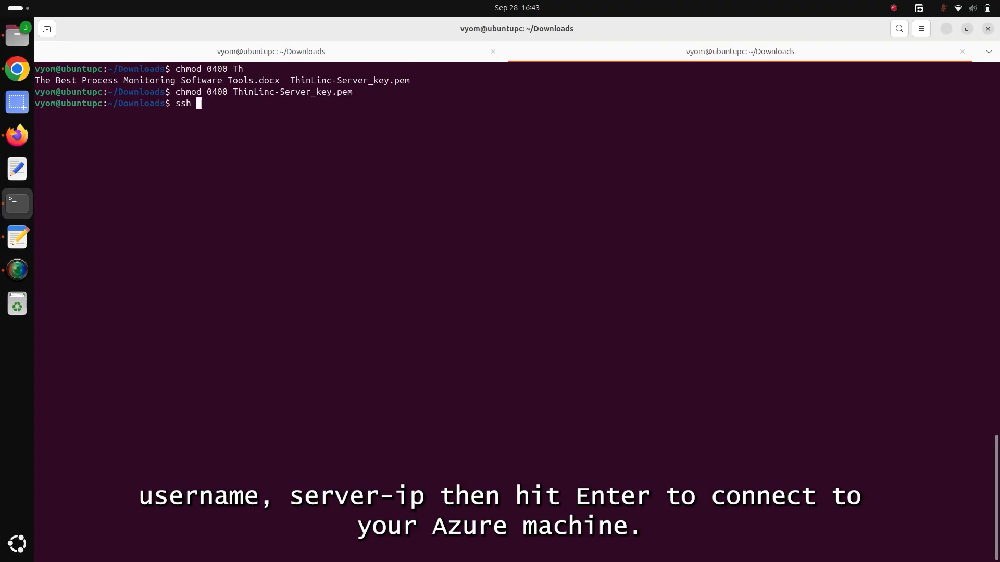
pyautogui.write('-i Thin')
pyautogui.press('Tab')
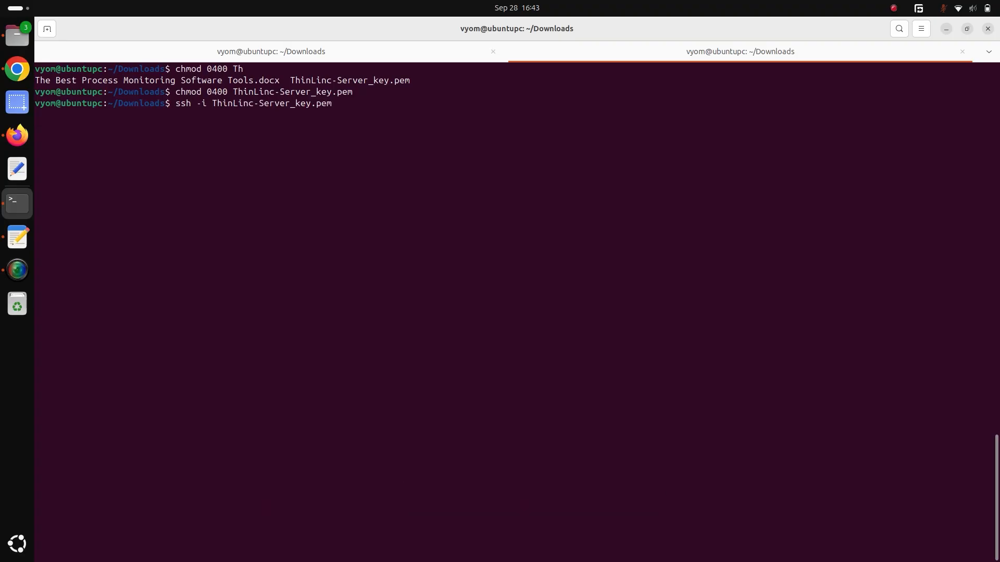
pyautogui.write('azureuser@')
pyautogui.hotkey('ctrl', 'shift', 'v')
pyautogui.press('Return')
pyautogui.write('yes')
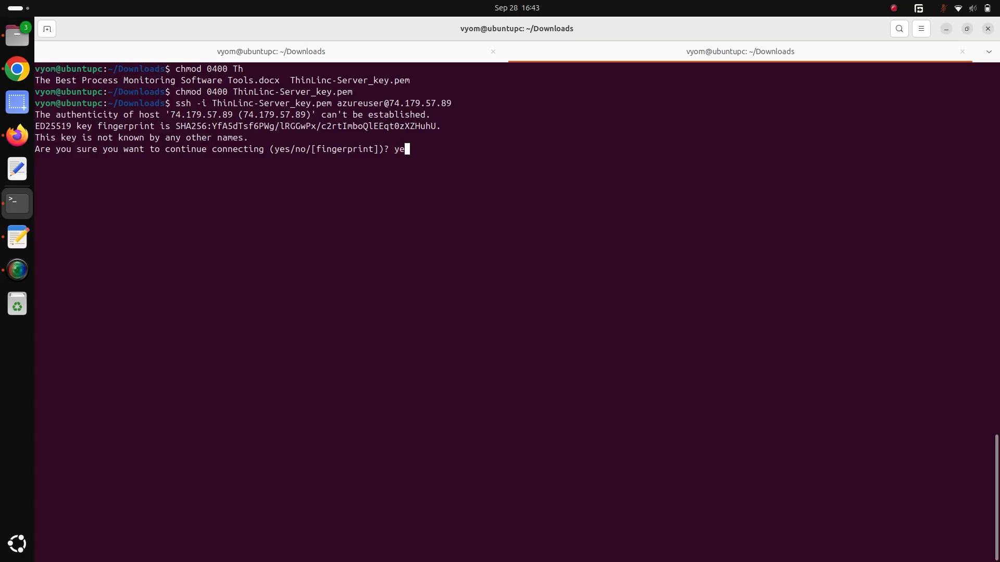
pyautogui.press('Return')
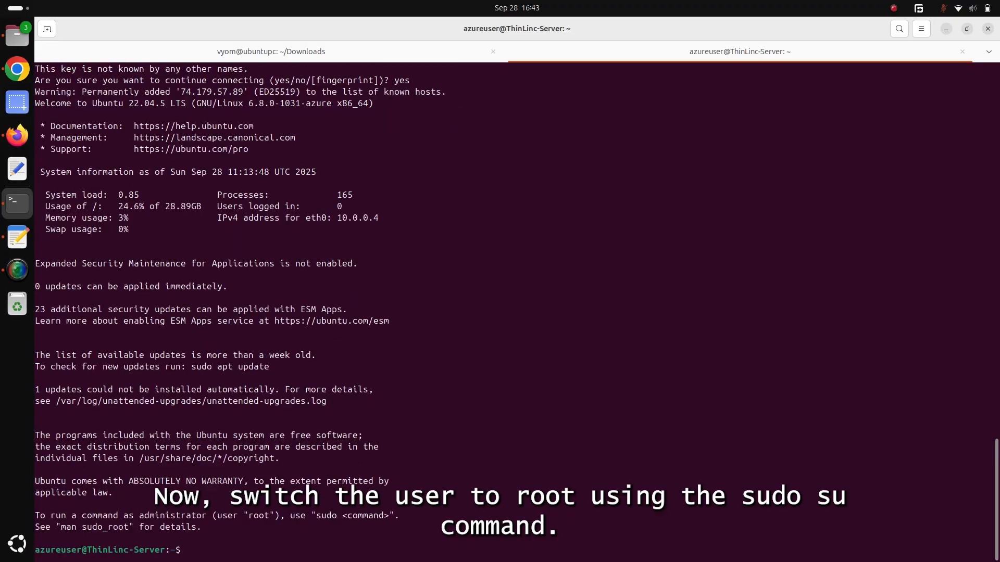
# Switch to the root user on the server with sudo su and clear the terminal.
pyautogui.write('sudo')
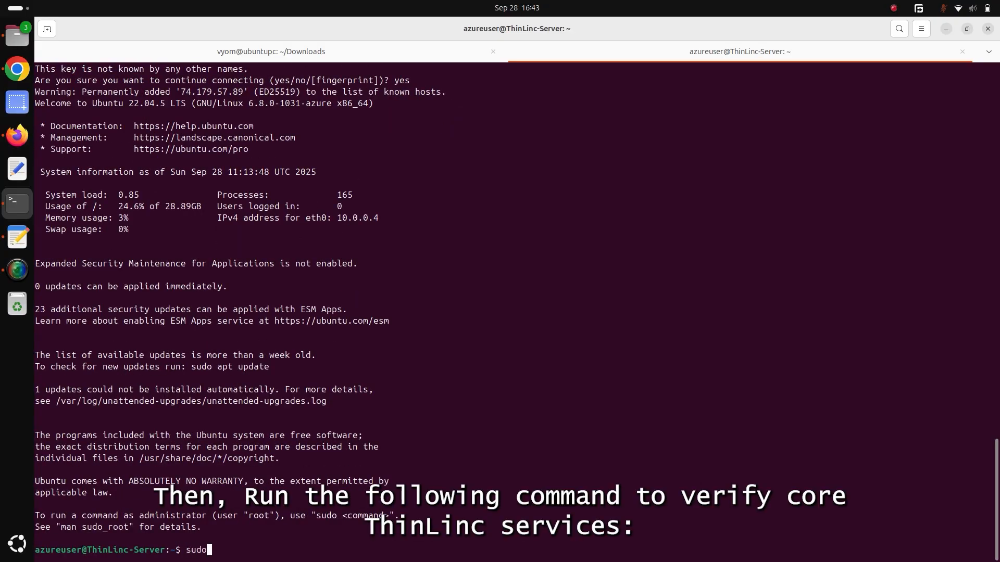
pyautogui.press('Return')
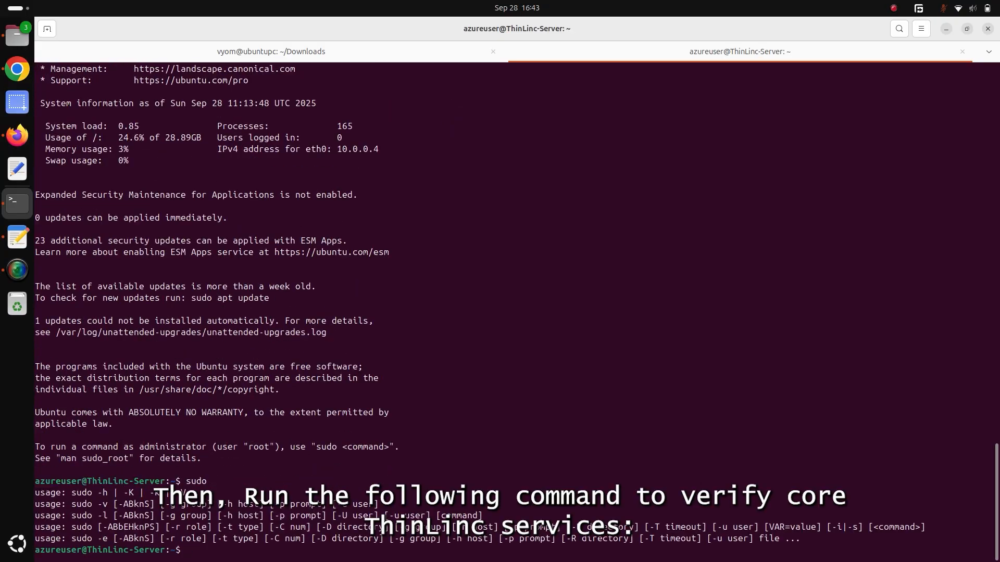
pyautogui.write('sudo su')
pyautogui.press('Return')
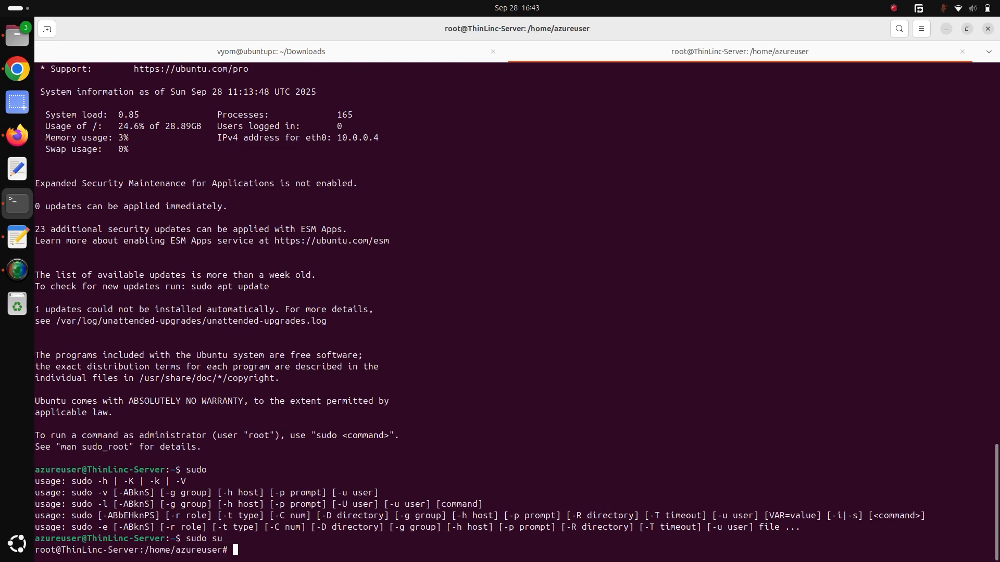
pyautogui.hotkey('ctrl', 'l')
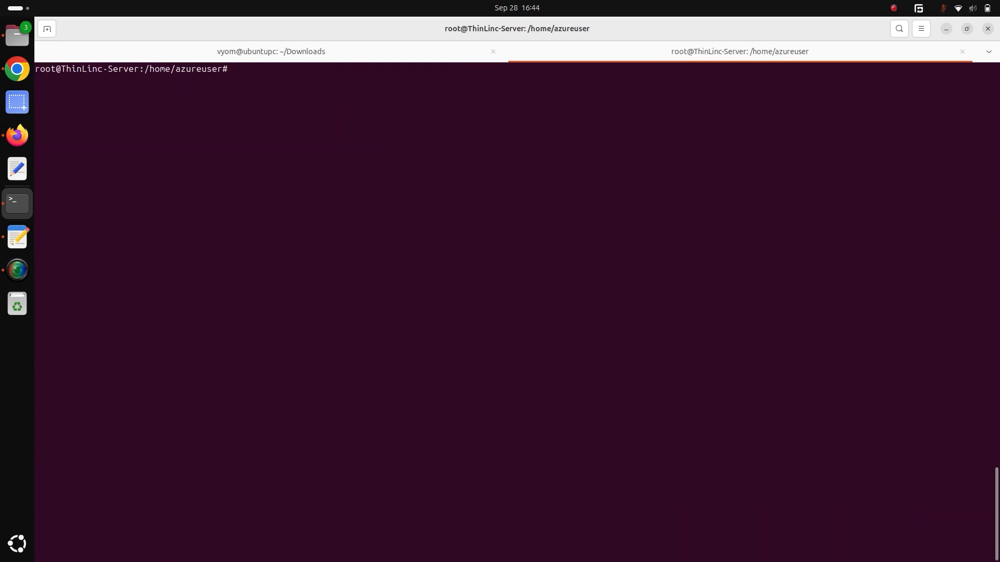
# Check the status of the vsmserver, vsmagent, tlwebaccess and tlwebadm services with systemctl, and leave the output.
pyautogui.write('ls')
pyautogui.press('Return')
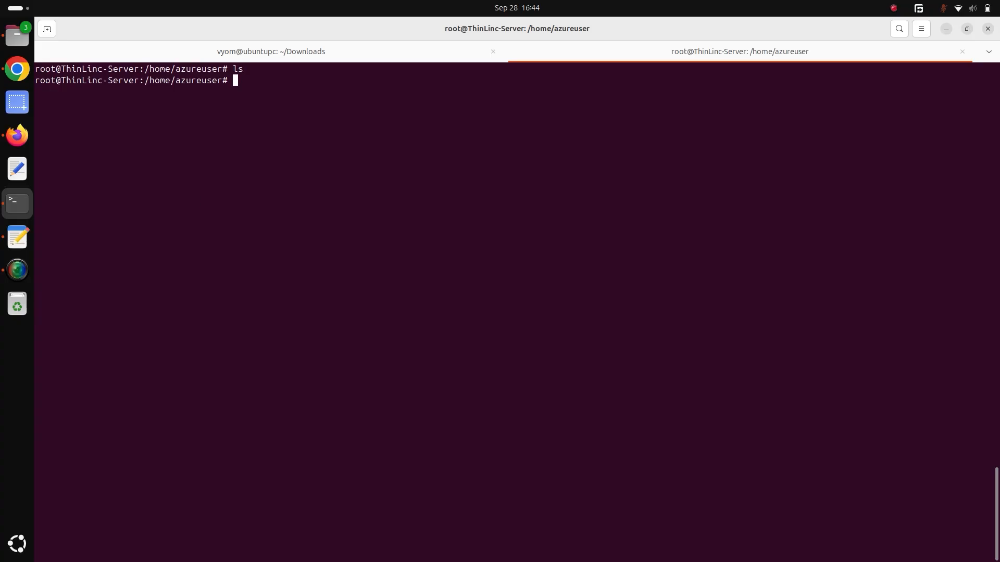
pyautogui.hotkey('ctrl', 'shift', 'v')
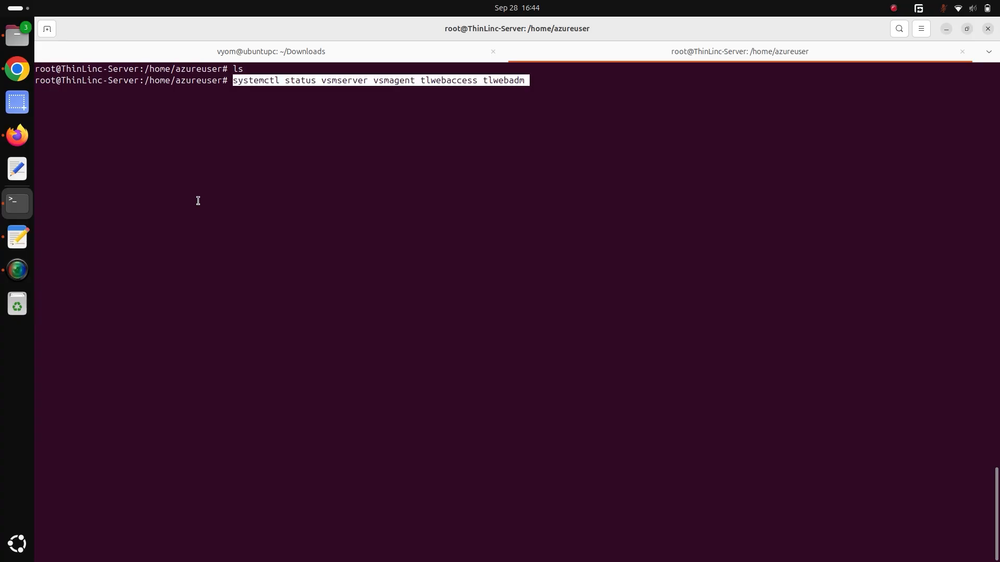
pyautogui.press('Return')
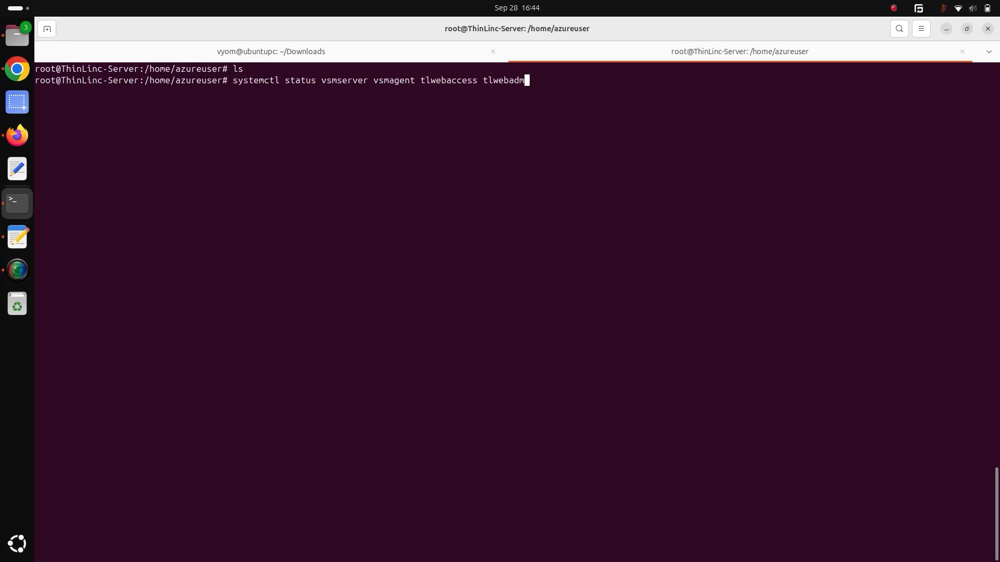
pyautogui.press('Return')
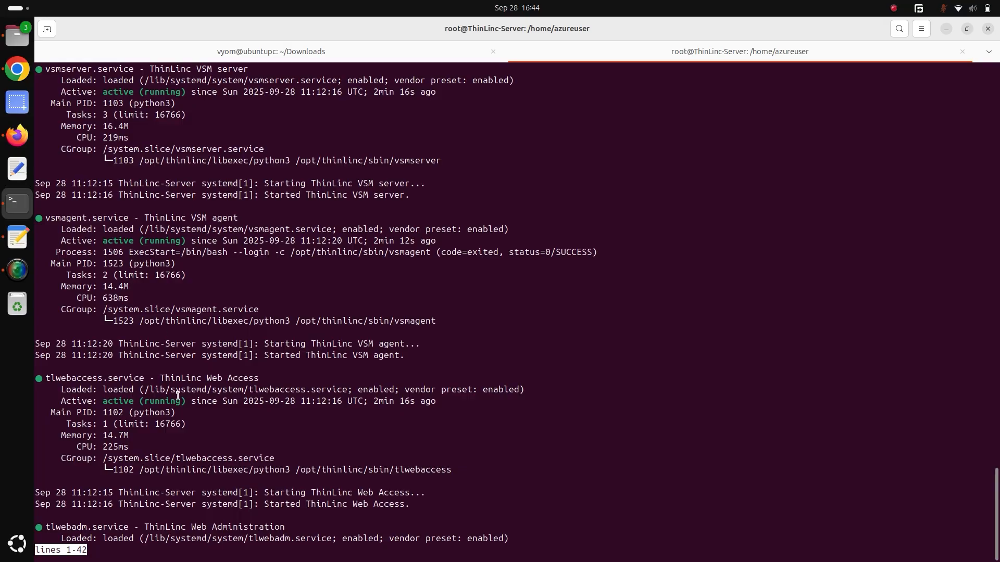
pyautogui.press('q')
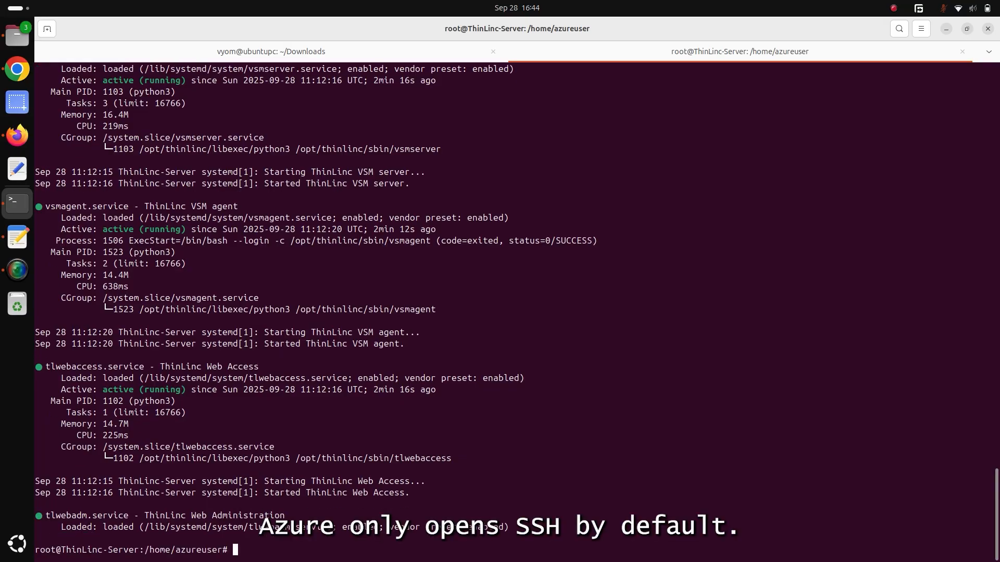
# Switch back to the Azure portal, open the ThinLinc-Server network settings and start a new inbound port rule.
pyautogui.hotkey('alt', 'Tab')
pyautogui.hotkey('alt', 'Tab')
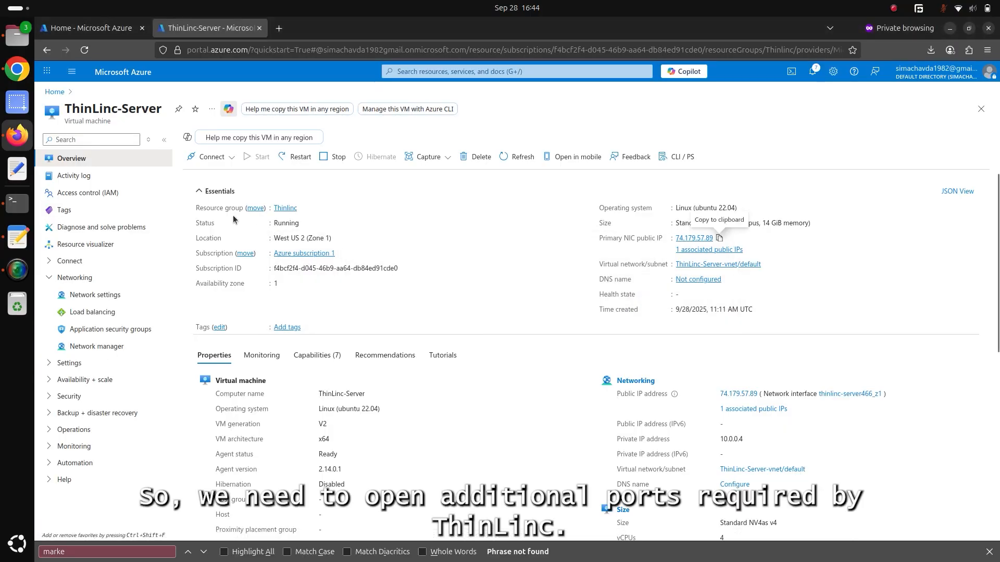
pyautogui.click(89, 294)
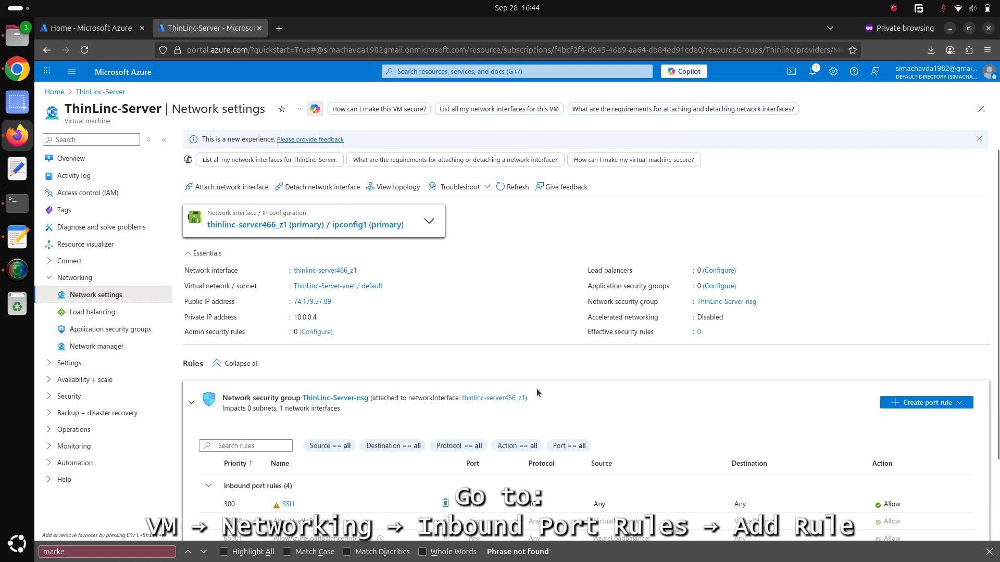
pyautogui.scroll(-3, 998, 416)
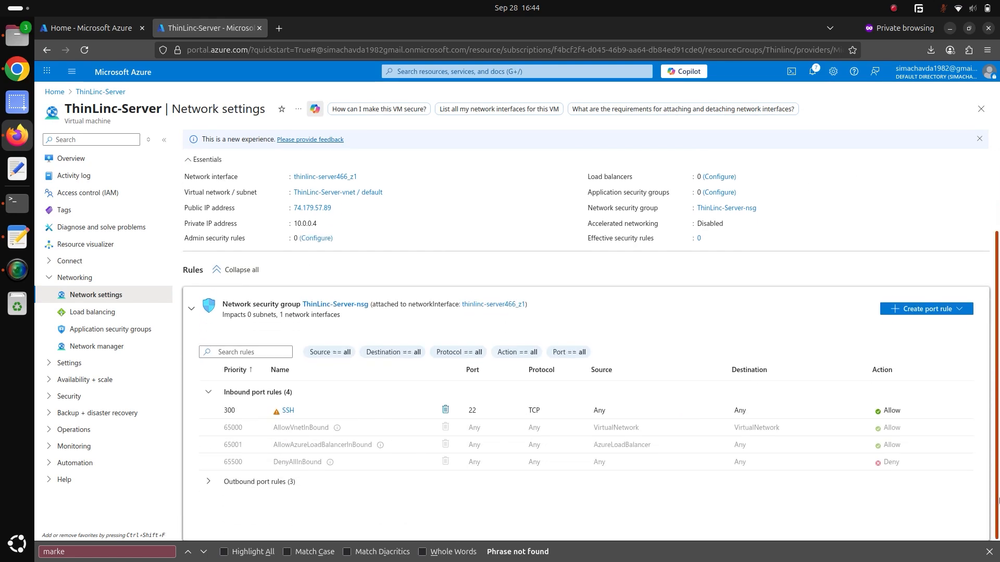
pyautogui.click(905, 311)
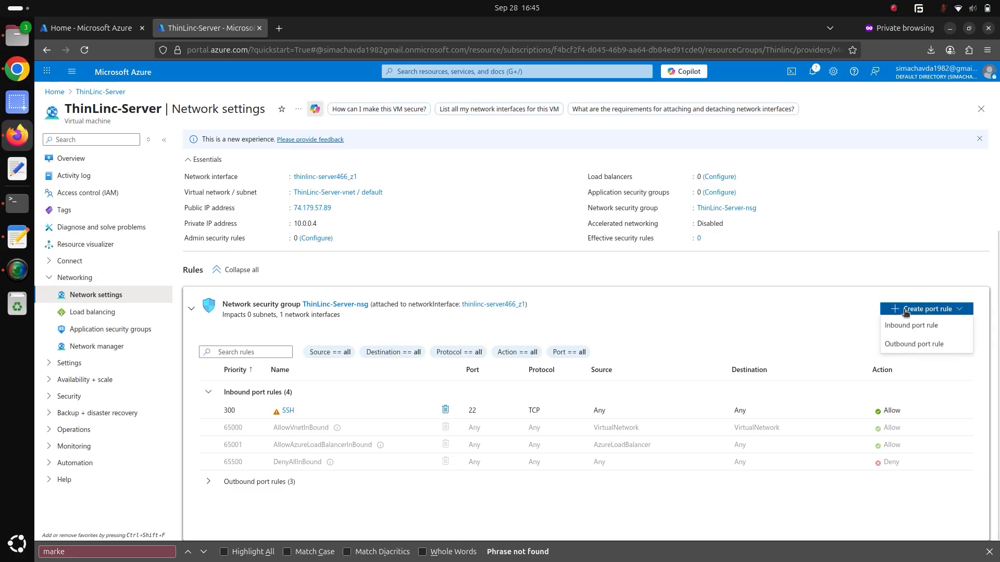
pyautogui.click(905, 326)
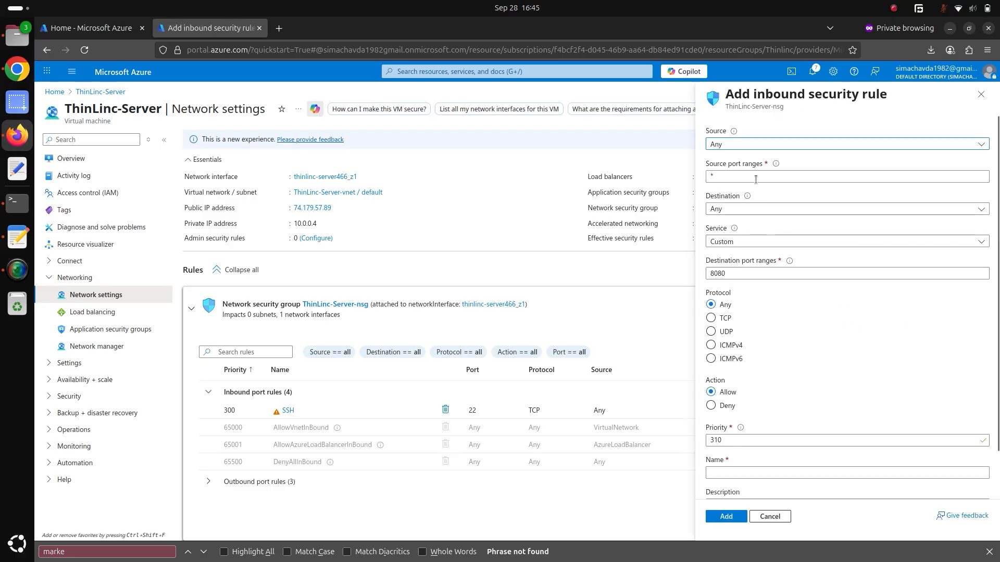
# Add the inbound security rule with destination port 9000 and the name thinlinc-vsm, keeping the other defaults.
pyautogui.click(725, 274)
pyautogui.doubleClick(725, 273)
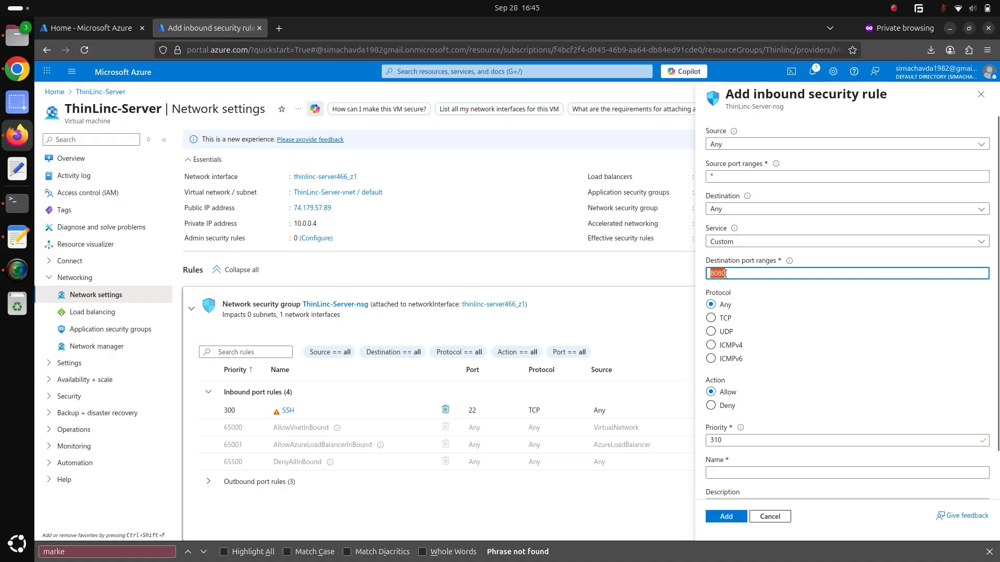
pyautogui.write('9000')
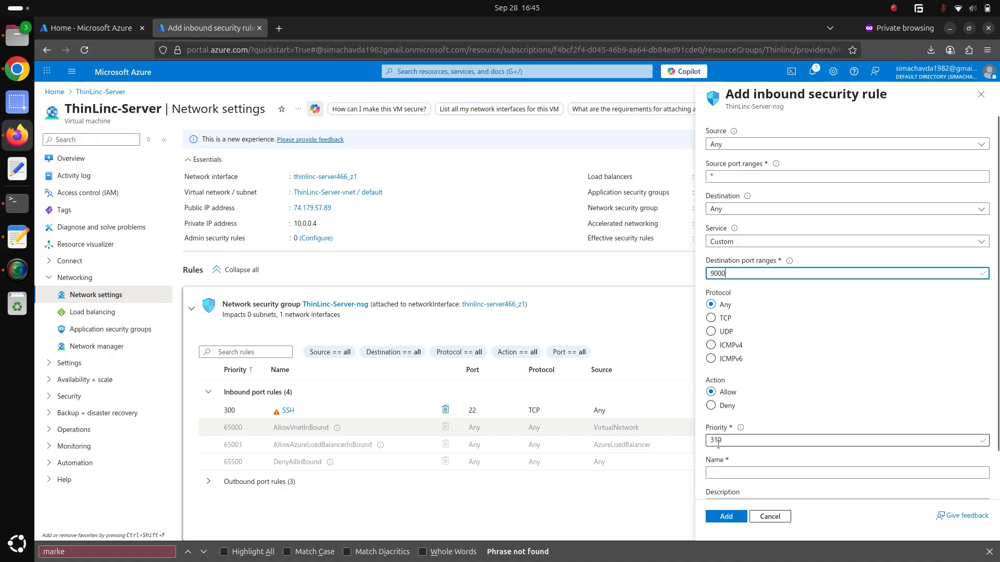
pyautogui.click(718, 473)
pyautogui.write('thin')
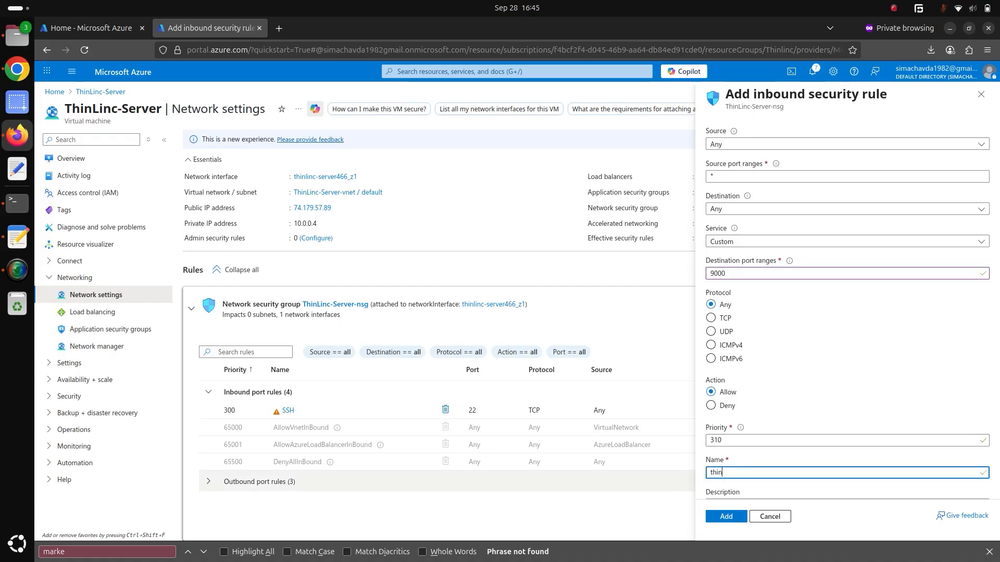
pyautogui.write('linc-vsm')
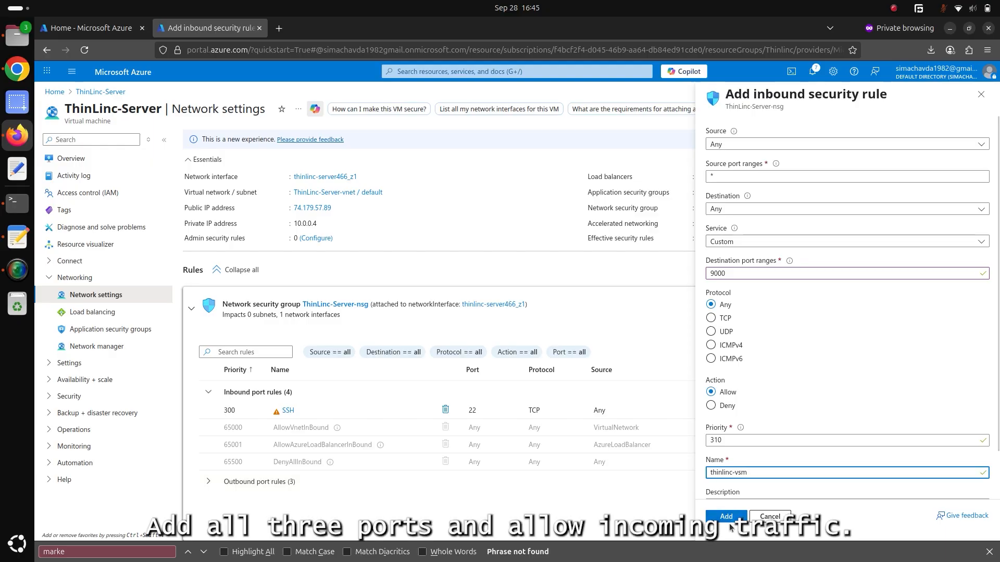
pyautogui.click(727, 519)
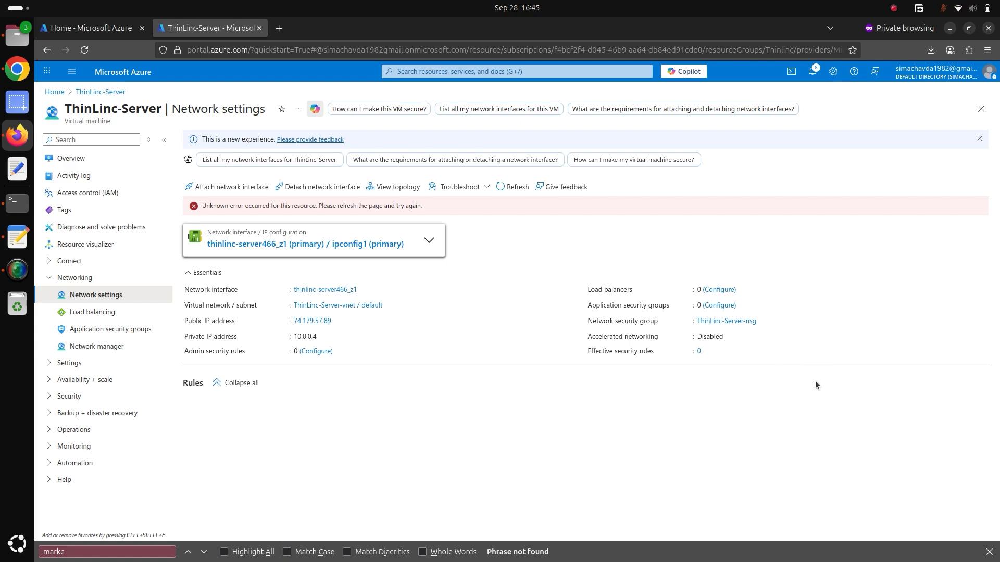
# Add an inbound security rule with destination port 300 and the name thinlinc-webui, keeping the other defaults.
pyautogui.click(429, 242)
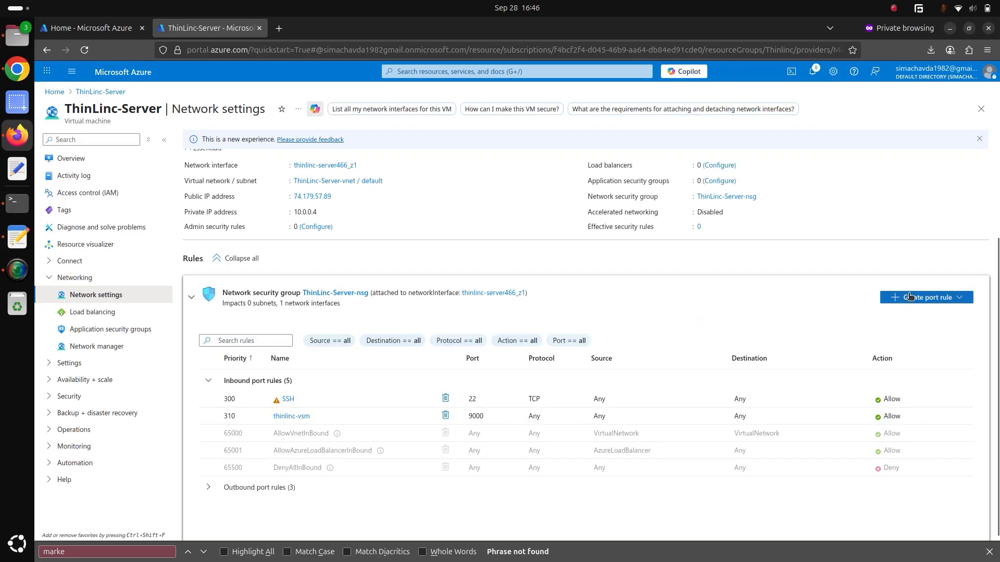
pyautogui.click(910, 297)
pyautogui.click(907, 313)
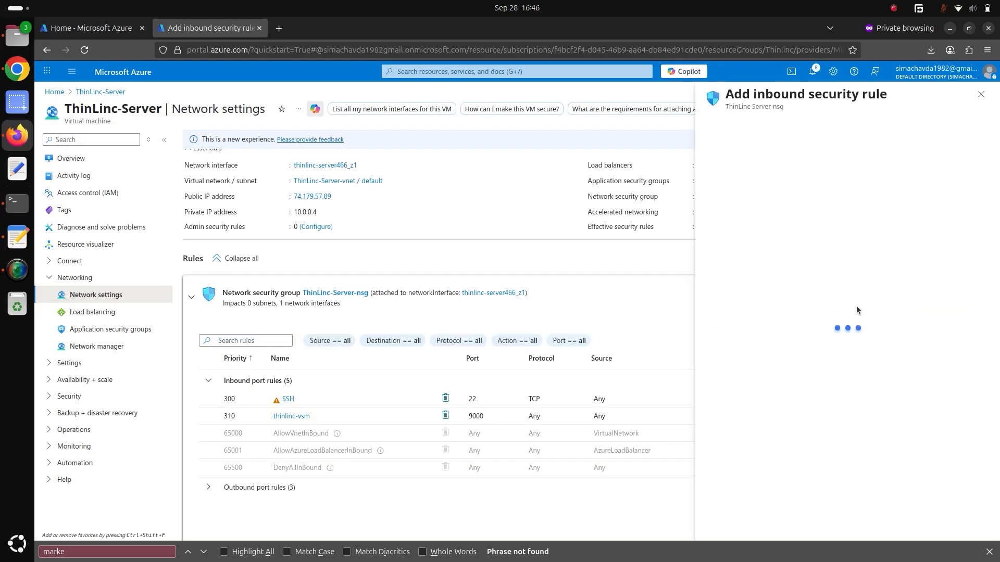
pyautogui.doubleClick(726, 273)
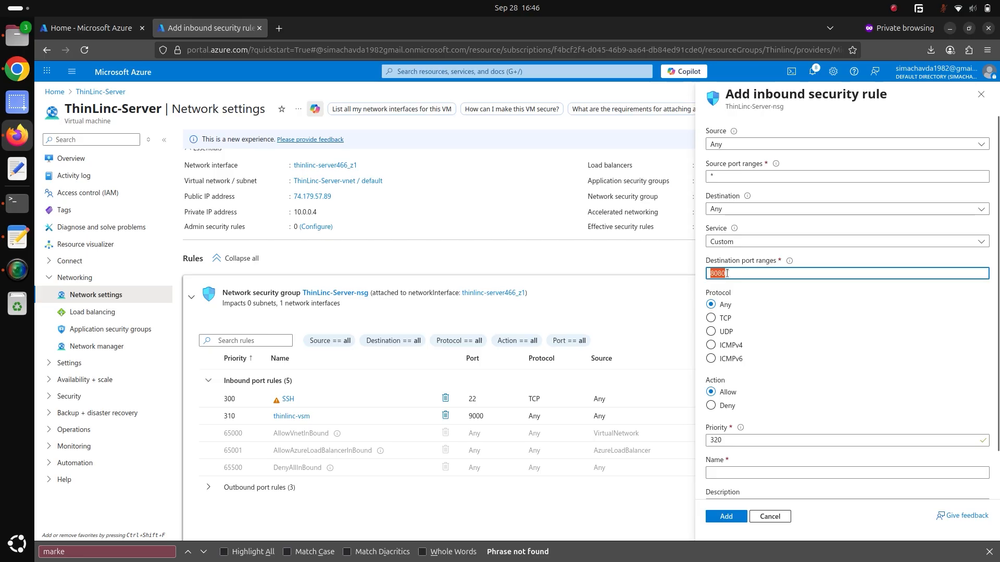
pyautogui.write('300')
pyautogui.press('Tab')
pyautogui.press('Tab')
pyautogui.press('Tab')
pyautogui.press('Tab')
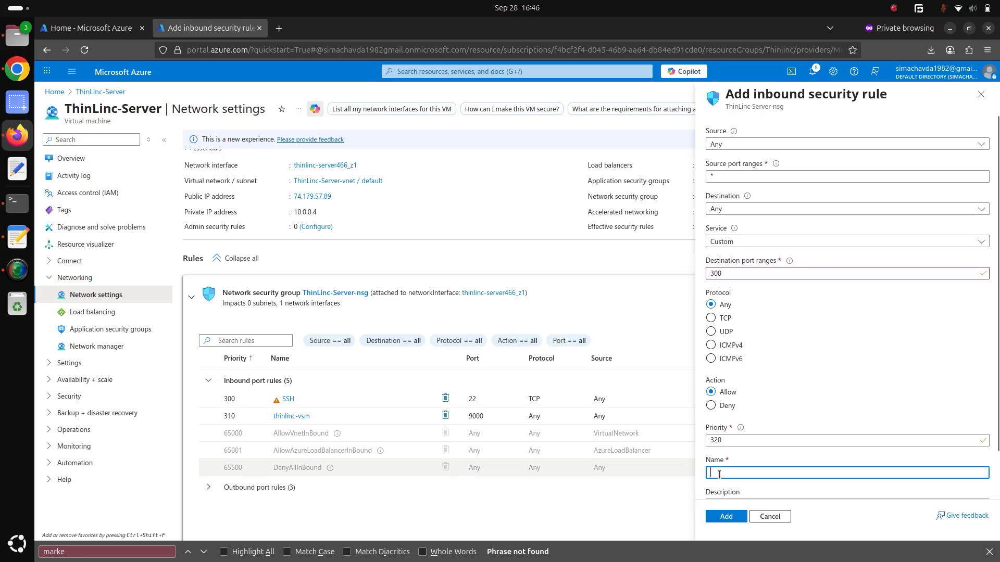
pyautogui.write('thinlinc')
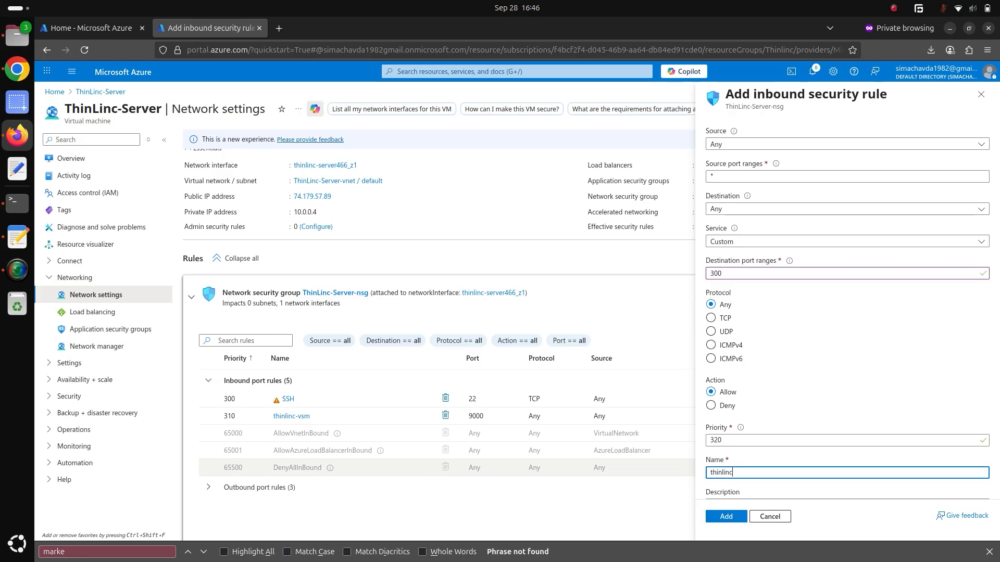
pyautogui.write('-webui')
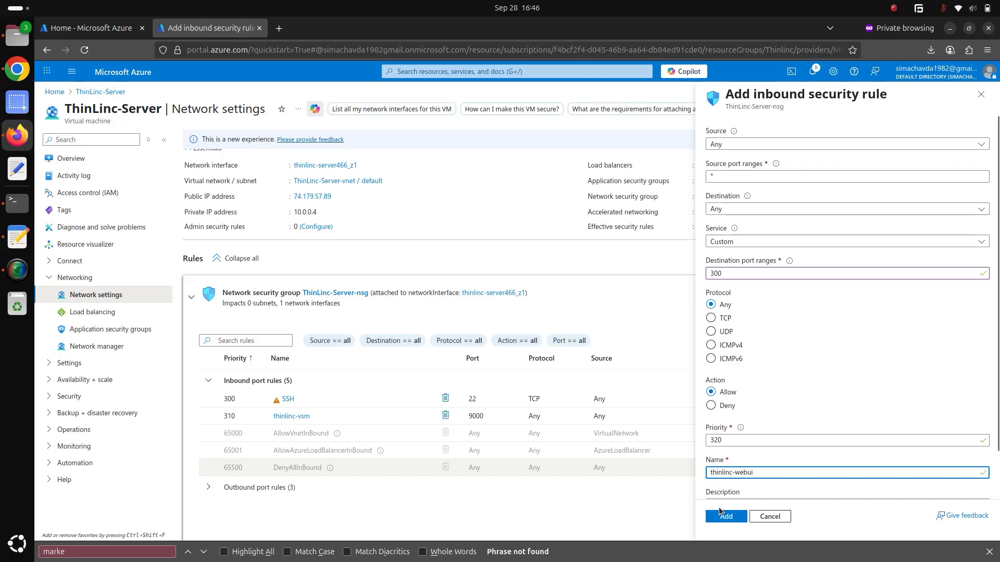
pyautogui.click(726, 516)
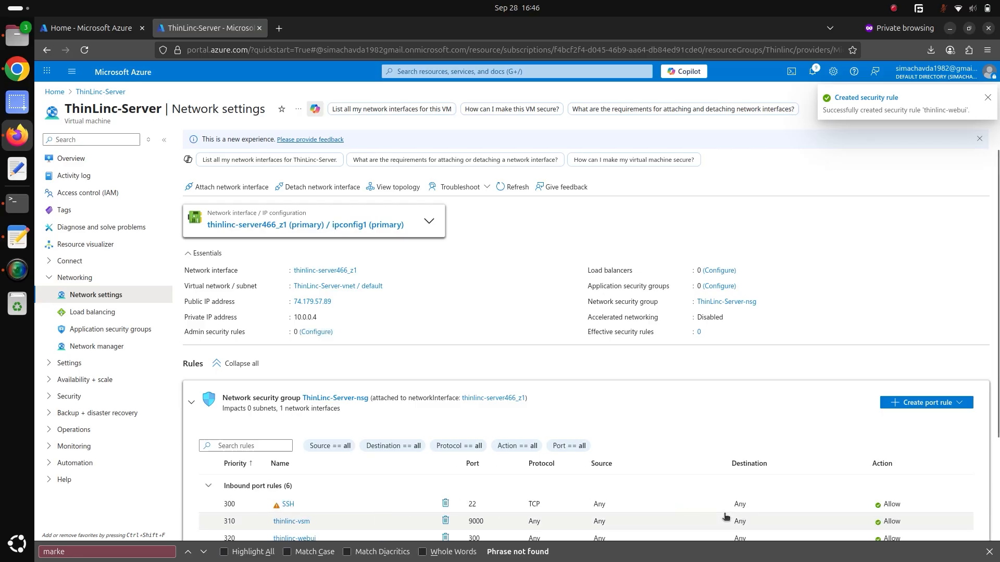
# Add an inbound security rule with destination port 1010 and the name thinlinc-control-panel, keeping the other defaults.
pyautogui.click(904, 407)
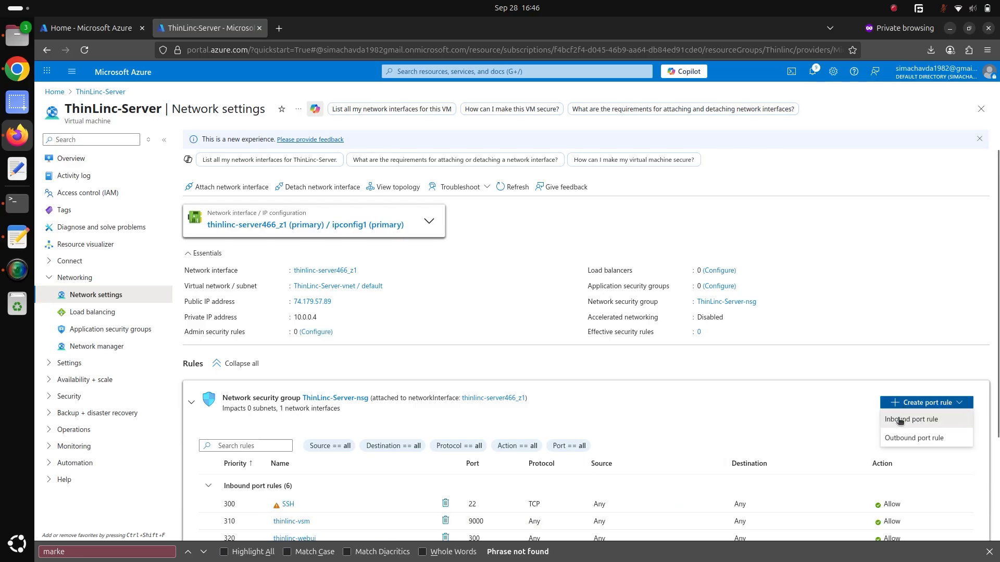
pyautogui.click(898, 418)
pyautogui.click(719, 275)
pyautogui.write('1010')
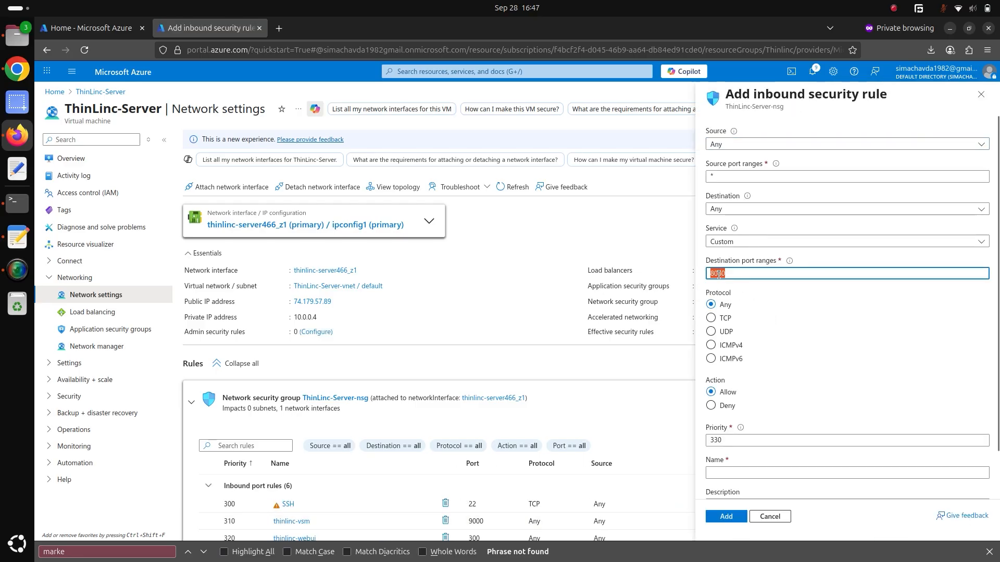
pyautogui.click(719, 472)
pyautogui.write('thinlinc')
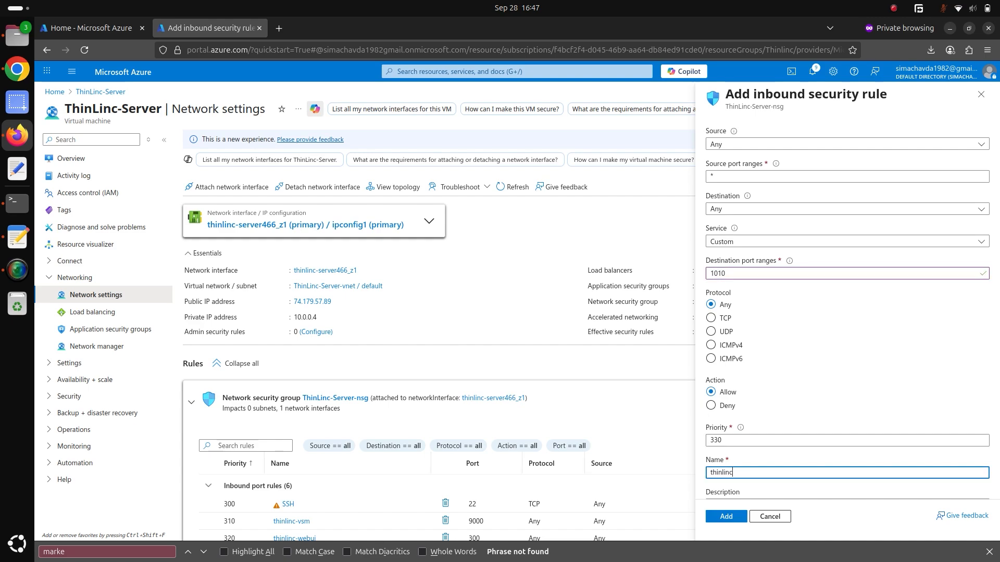
pyautogui.write('-conto')
pyautogui.press('BackSpace')
pyautogui.write('rol-panel')
pyautogui.click(723, 518)
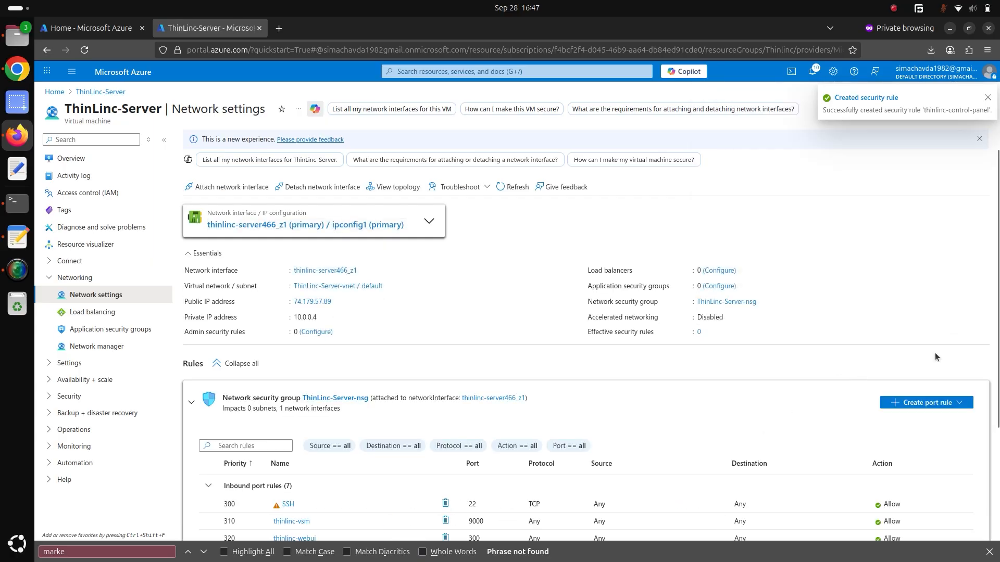
pyautogui.scroll(-2, 999, 368)
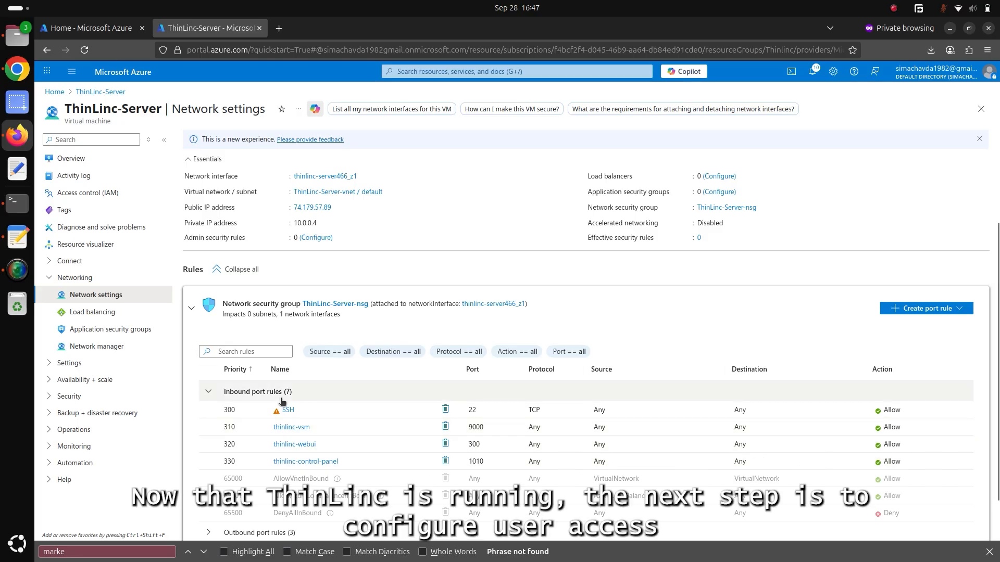
# Switch to the terminal and set a new account password for azureuser with passwd, entering and retyping it.
pyautogui.click(18, 203)
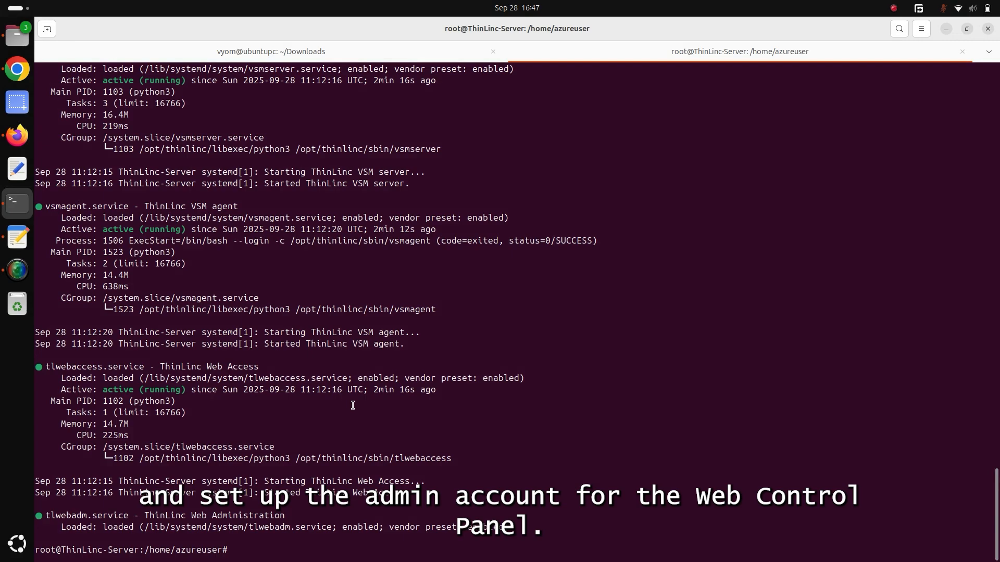
pyautogui.write('pa')
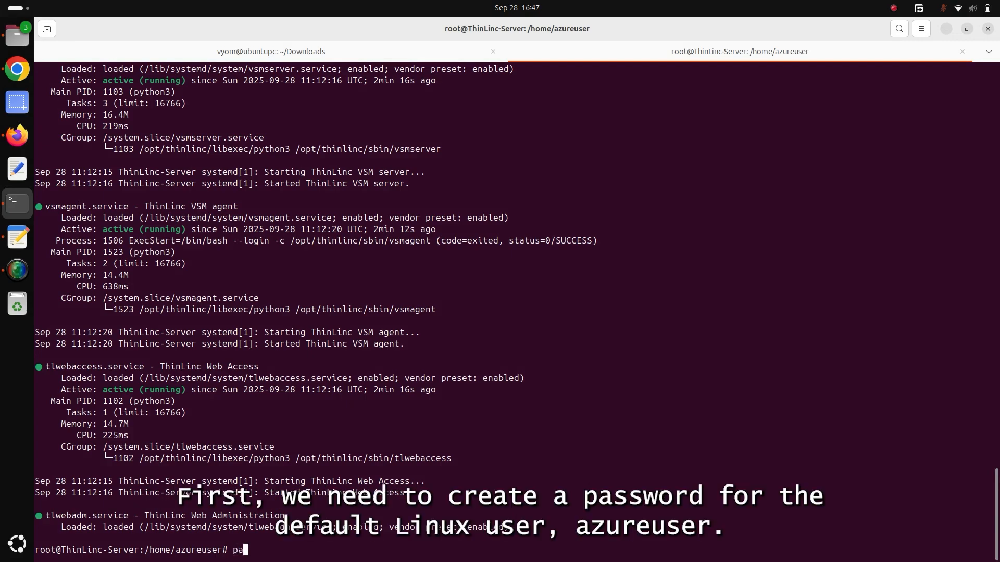
pyautogui.write('sswd azureuser')
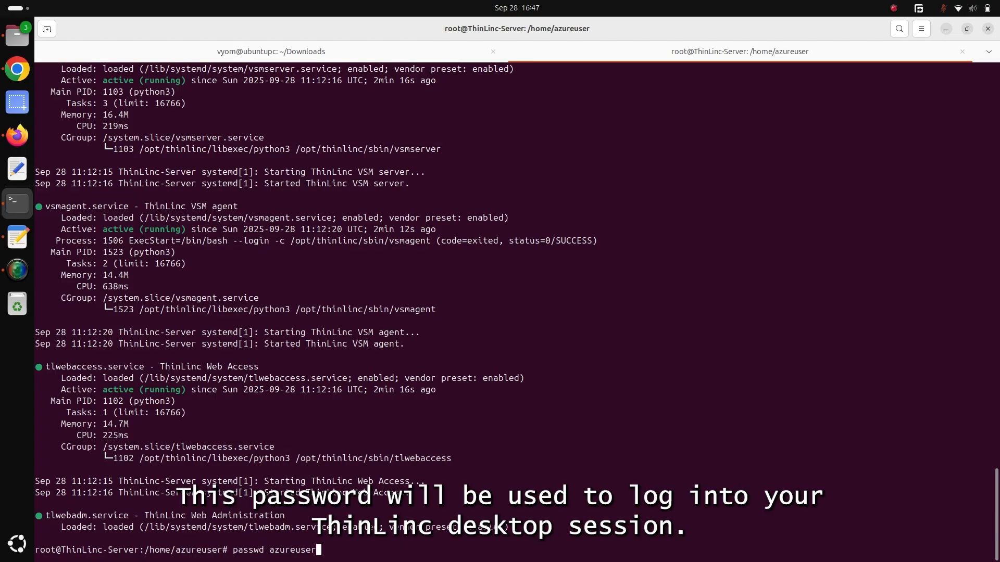
pyautogui.press('Return')
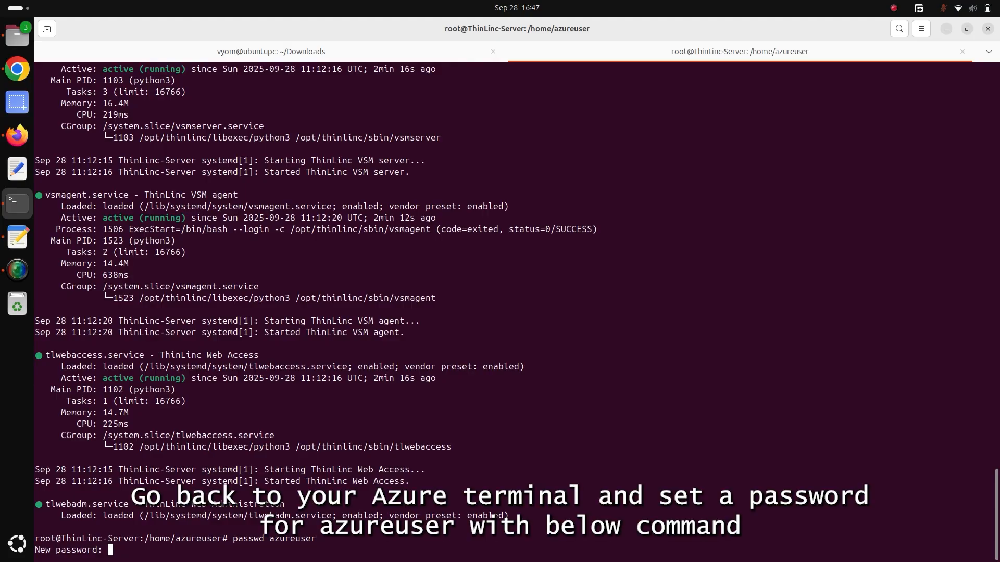
pyautogui.press('Return')
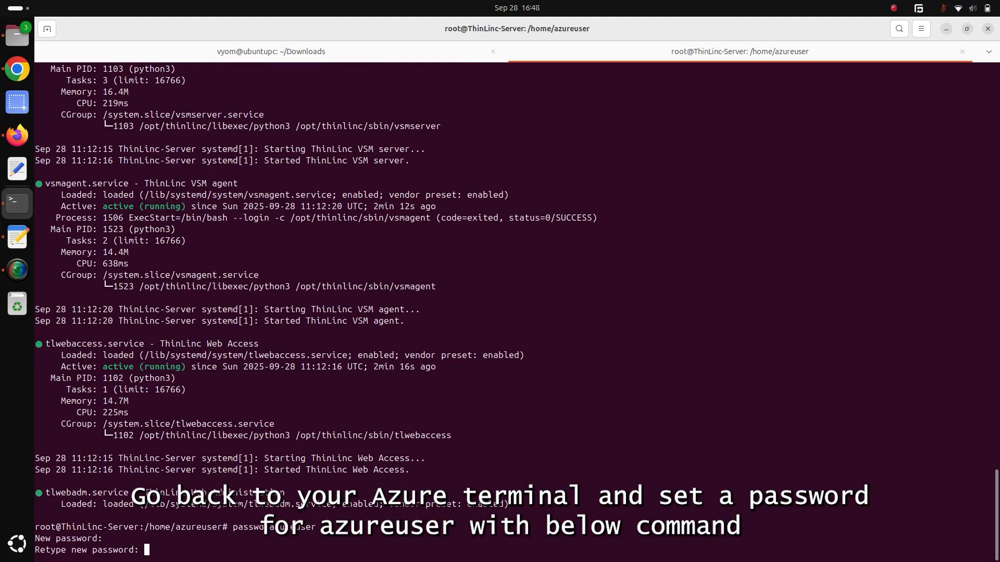
pyautogui.press('Return')
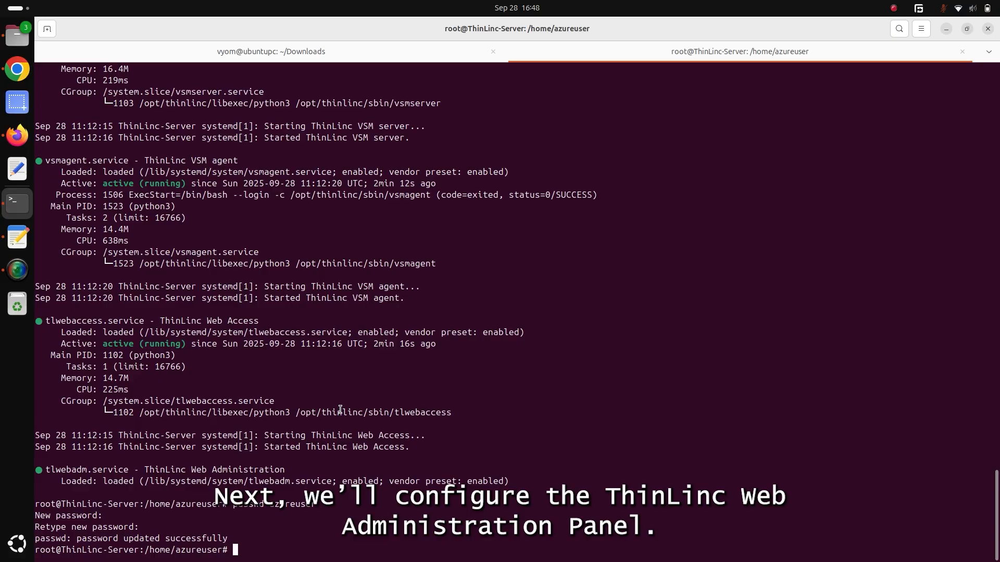
# Run /opt/thinlinc/sbin/tl-gen-auth and enter the web administration password to generate its hash.
pyautogui.write('/opt/thinlinc/sbin/tl-gen-auth')
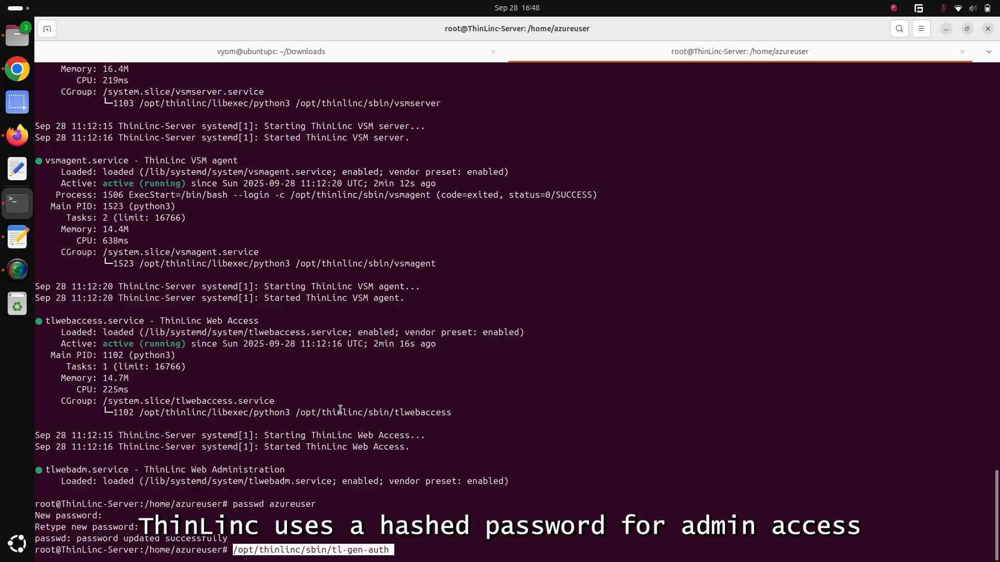
pyautogui.press('Return')
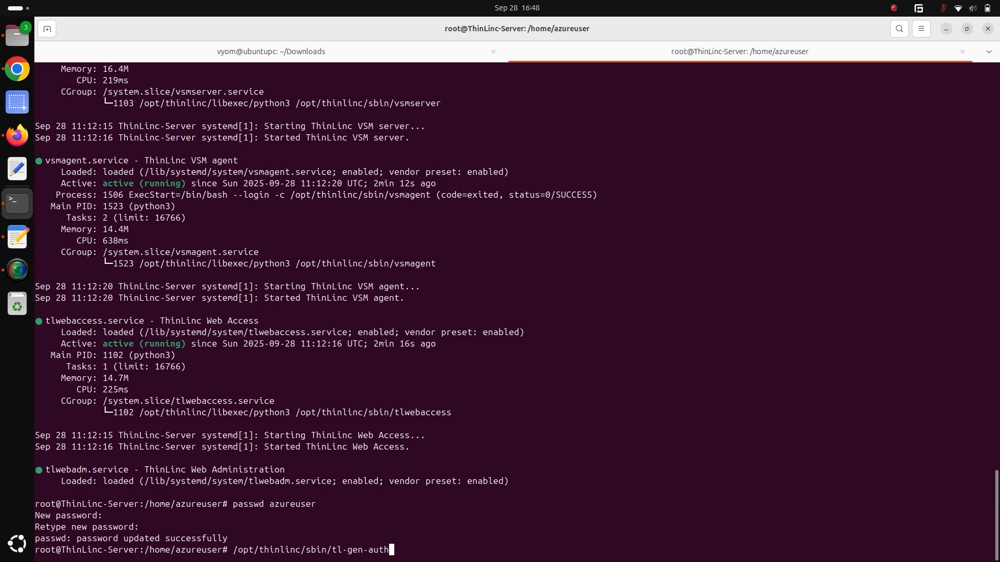
pyautogui.press('Return')
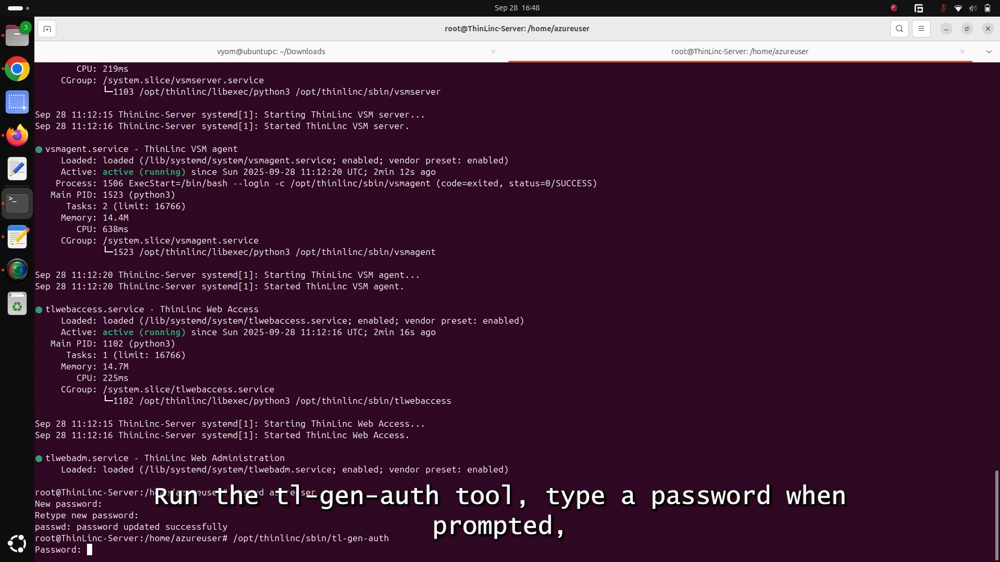
pyautogui.press('Return')
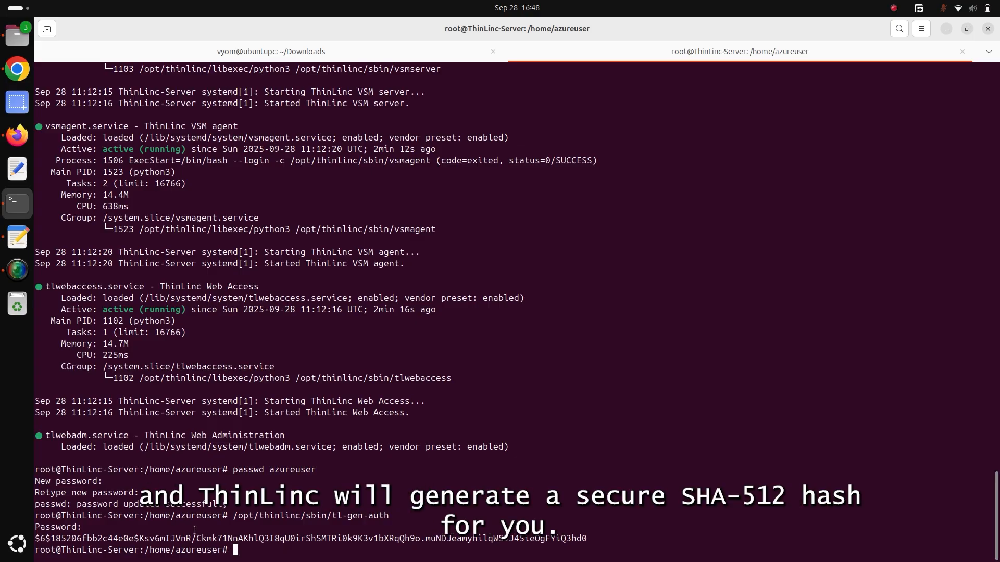
# Copy the generated password hash and open /opt/thinlinc/etc/conf.d/tlwebadm.hconf in nano.
pyautogui.doubleClick(228, 536)
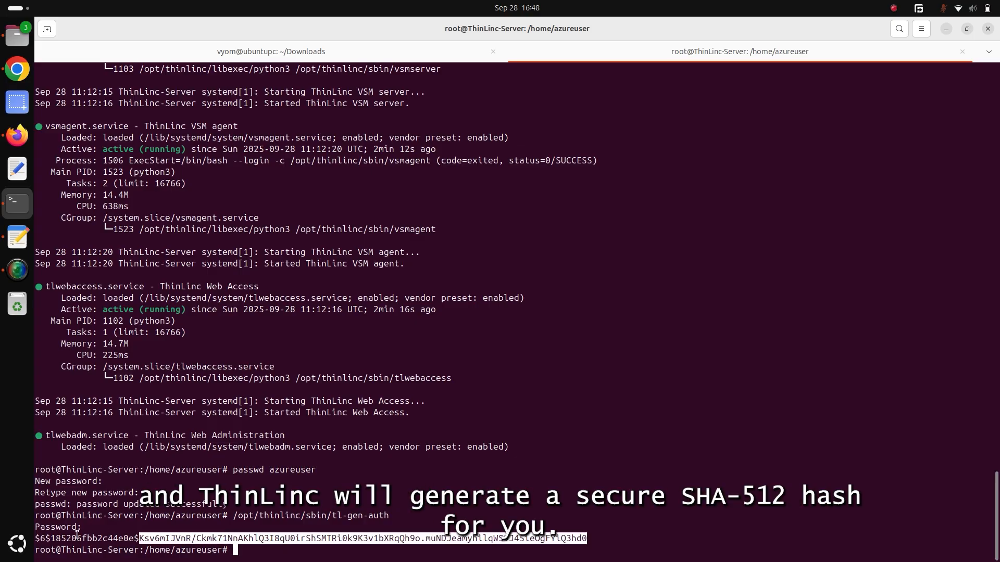
pyautogui.moveTo(38, 536); pyautogui.dragTo(584, 532)
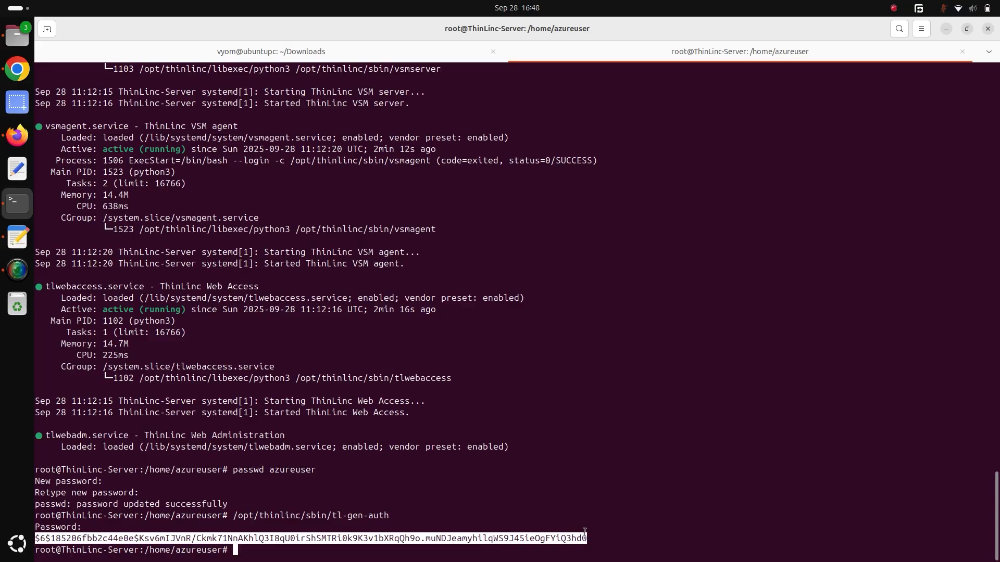
pyautogui.click(281, 377)
pyautogui.write('nano /opt/thinlinc/etc/conf.d/tlwebadm.hconf')
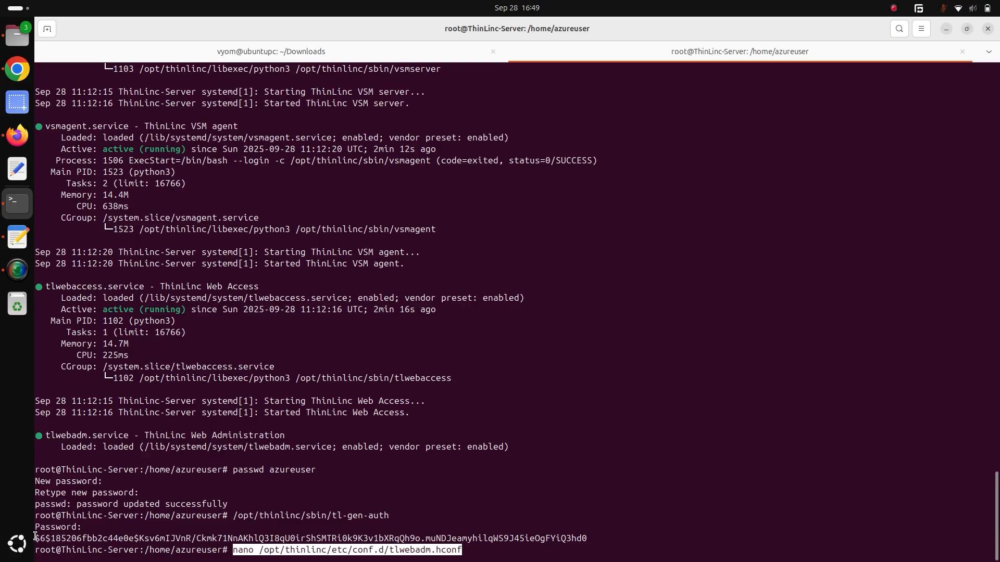
pyautogui.moveTo(35, 536); pyautogui.dragTo(584, 533)
pyautogui.hotkey('ctrl', 'c')
pyautogui.press('Return')
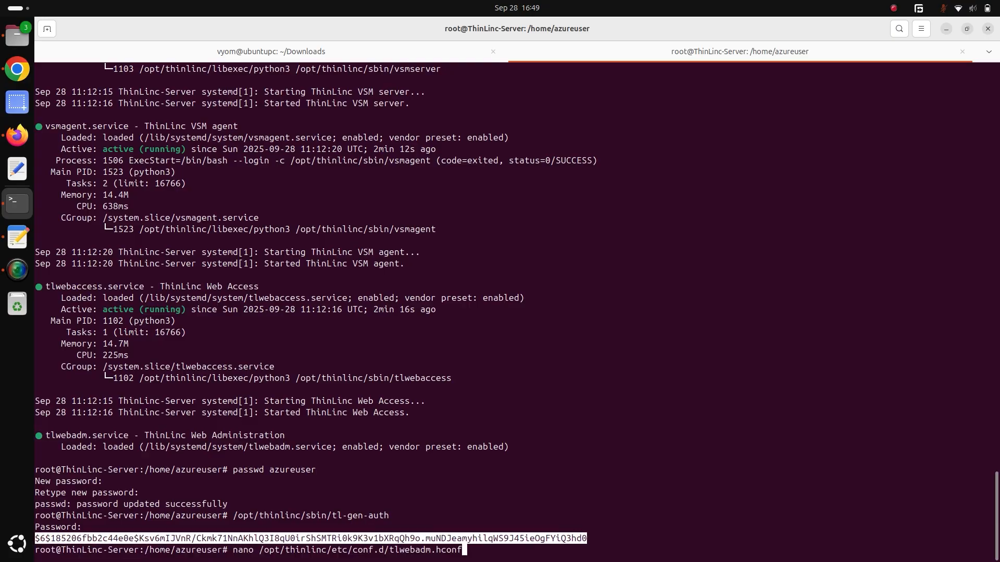
pyautogui.press('Return')
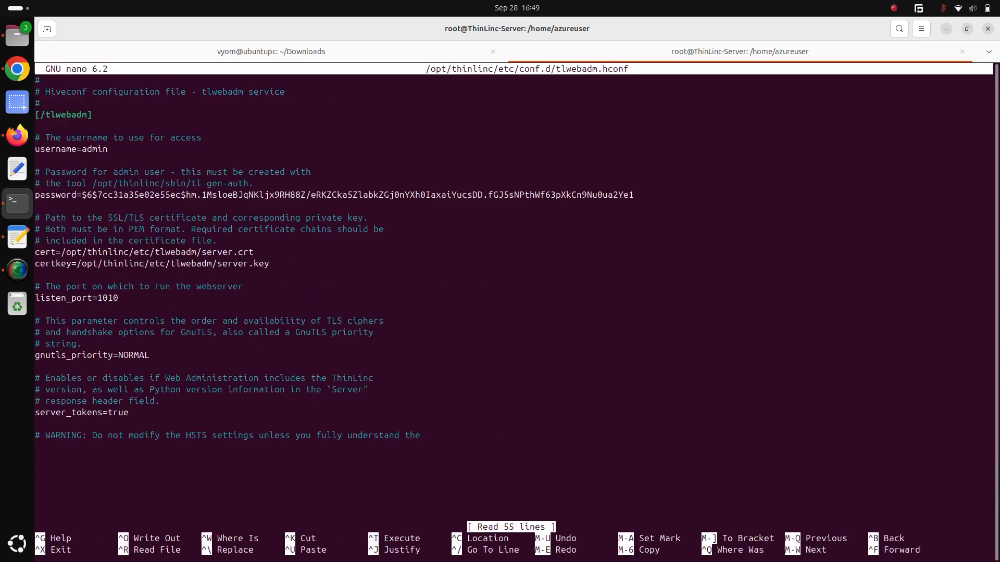
# Replace the admin password hash on the password line of tlwebadm.hconf with the copied hash.
pyautogui.press('Down')
pyautogui.press('Down')
pyautogui.press('Down')
pyautogui.press('Down')
pyautogui.press('Down')
pyautogui.press('Down')
pyautogui.press('Down')
pyautogui.press('Down')
pyautogui.press('Down')
pyautogui.press('Down')
pyautogui.press('Down')
pyautogui.press('Down')
pyautogui.press('Down')
pyautogui.press('Down')
pyautogui.press('Down')
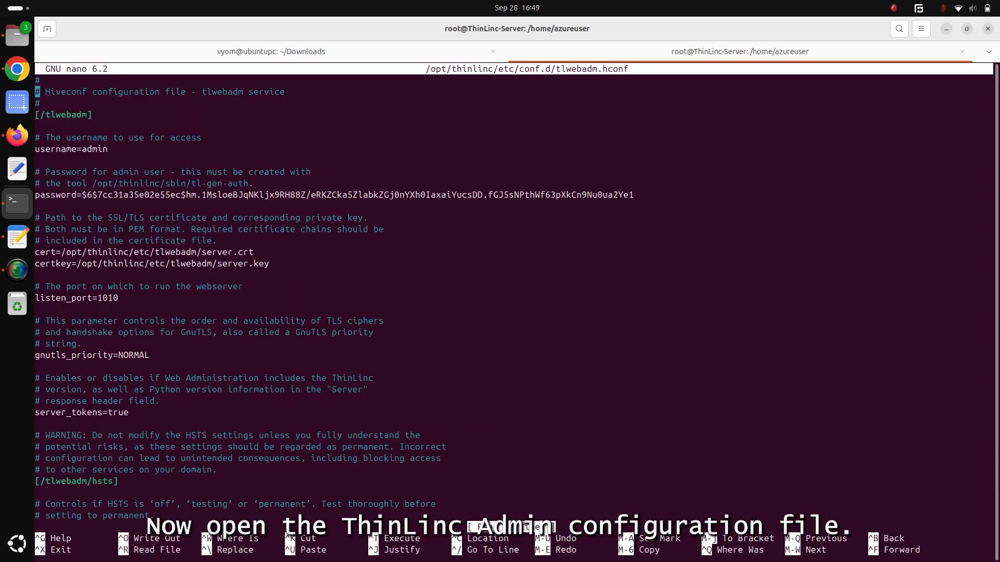
pyautogui.press('Up')
pyautogui.press('Up')
pyautogui.press('Up')
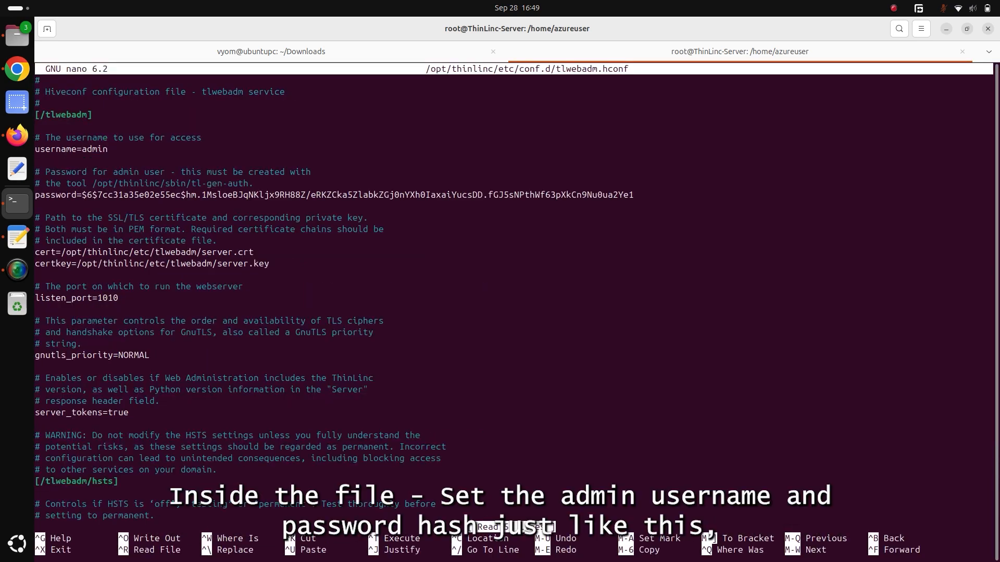
pyautogui.press('Up')
pyautogui.press('BackSpace')
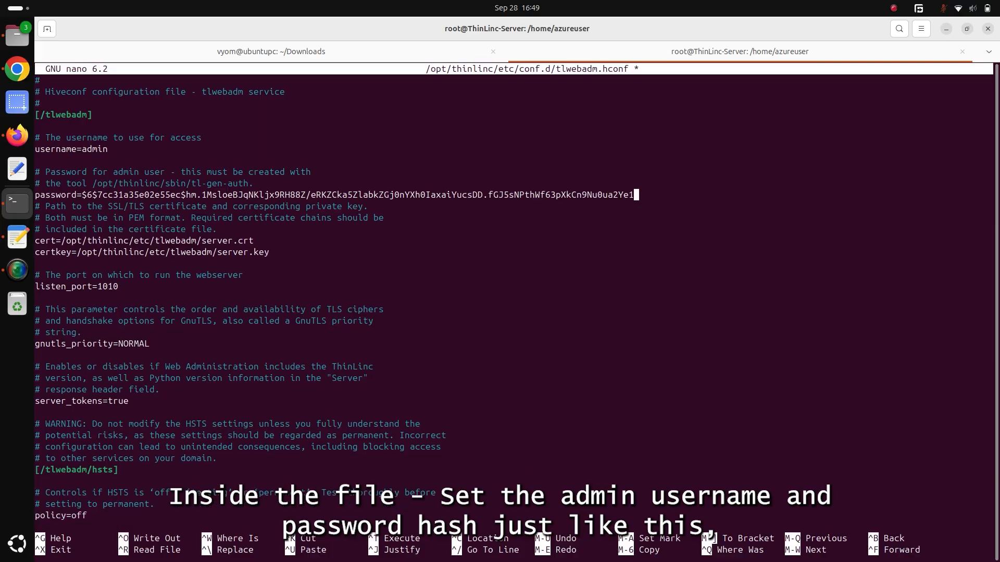
pyautogui.press('BackSpace')
pyautogui.press('BackSpace')
pyautogui.press('BackSpace')
pyautogui.press('BackSpace')
pyautogui.press('BackSpace')
pyautogui.press('BackSpace')
pyautogui.press('BackSpace')
pyautogui.press('BackSpace')
pyautogui.press('BackSpace')
pyautogui.press('BackSpace')
pyautogui.press('BackSpace')
pyautogui.press('BackSpace')
pyautogui.press('BackSpace')
pyautogui.press('BackSpace')
pyautogui.press('BackSpace')
pyautogui.press('BackSpace')
pyautogui.press('BackSpace')
pyautogui.press('BackSpace')
pyautogui.press('BackSpace')
pyautogui.press('BackSpace')
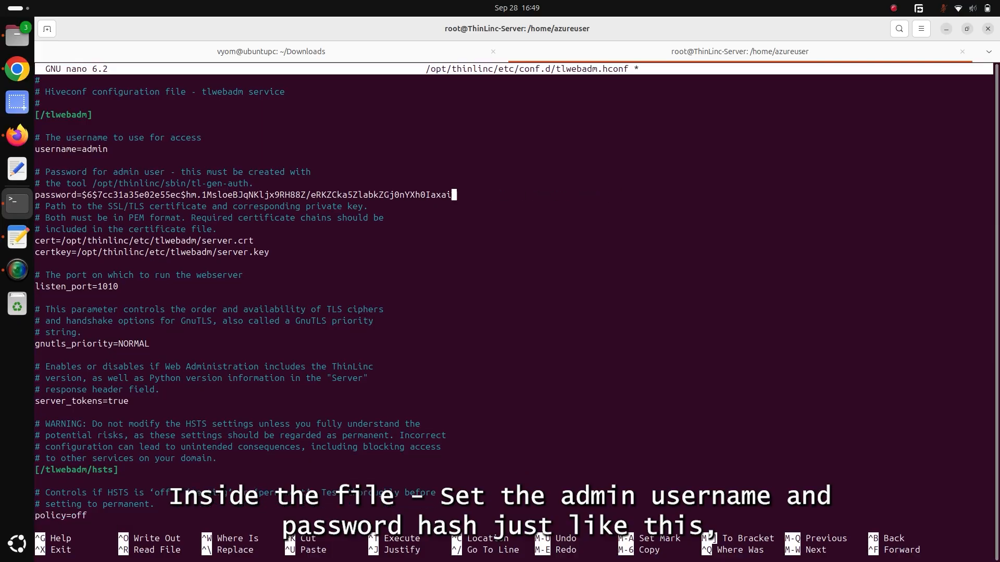
pyautogui.press('BackSpace')
pyautogui.press('BackSpace')
pyautogui.press('BackSpace')
pyautogui.press('BackSpace')
pyautogui.press('BackSpace')
pyautogui.press('BackSpace')
pyautogui.press('BackSpace')
pyautogui.press('BackSpace')
pyautogui.press('BackSpace')
pyautogui.press('BackSpace')
pyautogui.press('BackSpace')
pyautogui.press('BackSpace')
pyautogui.press('BackSpace')
pyautogui.press('BackSpace')
pyautogui.press('BackSpace')
pyautogui.press('BackSpace')
pyautogui.press('BackSpace')
pyautogui.press('BackSpace')
pyautogui.press('BackSpace')
pyautogui.press('BackSpace')
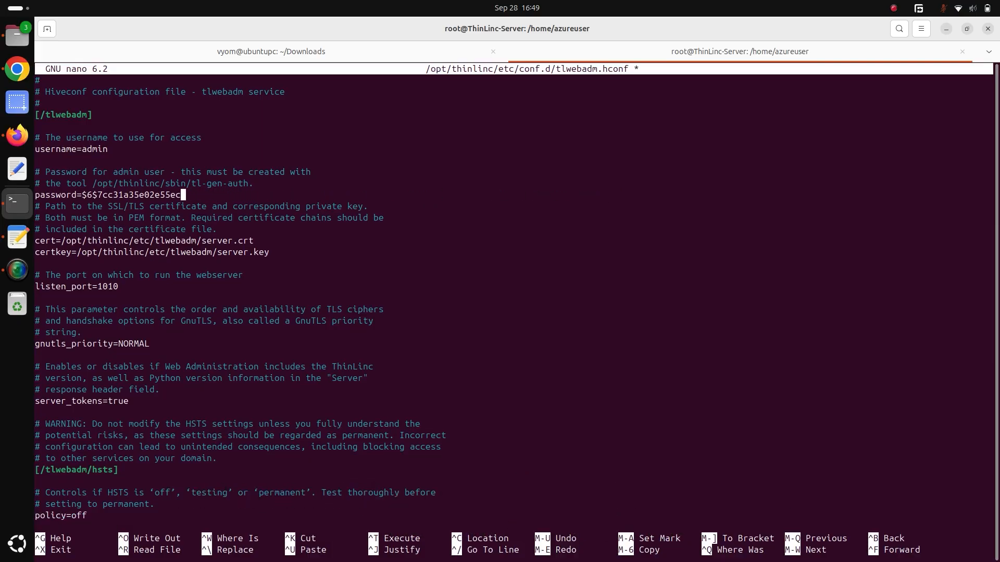
pyautogui.press('BackSpace')
pyautogui.press('BackSpace')
pyautogui.press('BackSpace')
pyautogui.press('BackSpace')
pyautogui.press('BackSpace')
pyautogui.press('BackSpace')
pyautogui.press('BackSpace')
pyautogui.press('BackSpace')
pyautogui.press('BackSpace')
pyautogui.press('BackSpace')
pyautogui.press('BackSpace')
pyautogui.press('BackSpace')
pyautogui.press('BackSpace')
pyautogui.press('BackSpace')
pyautogui.press('BackSpace')
pyautogui.press('BackSpace')
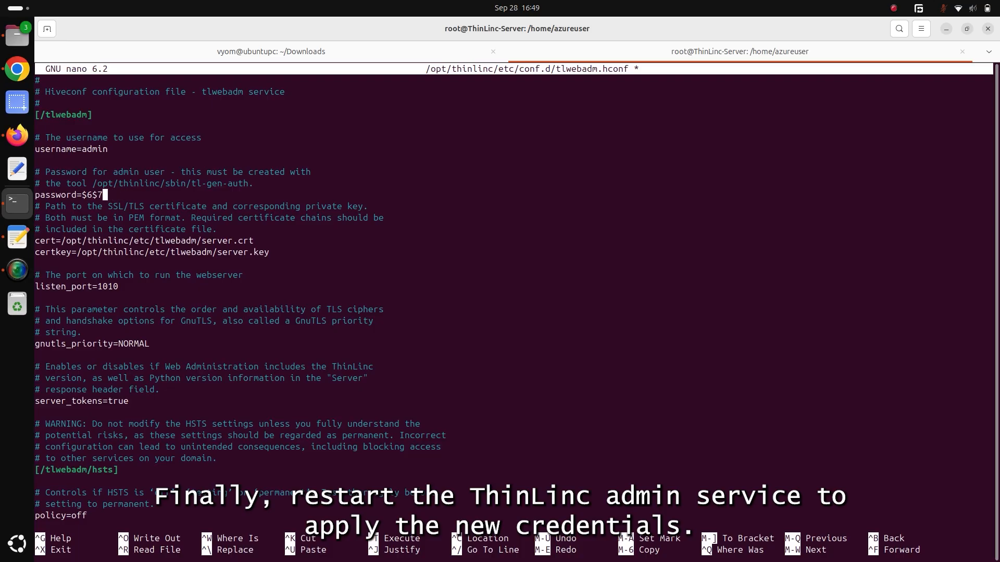
pyautogui.press('BackSpace')
pyautogui.hotkey('ctrl', 'shift', 'v')
# Save tlwebadm.hconf under the same name and exit nano.
pyautogui.hotkey('ctrl', 'x')
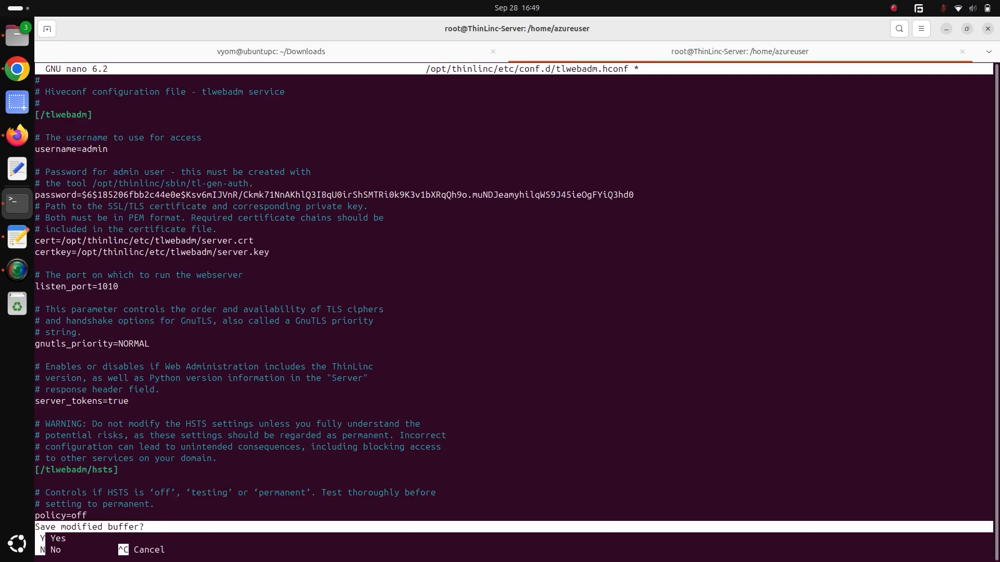
pyautogui.press('y')
pyautogui.press('Return')
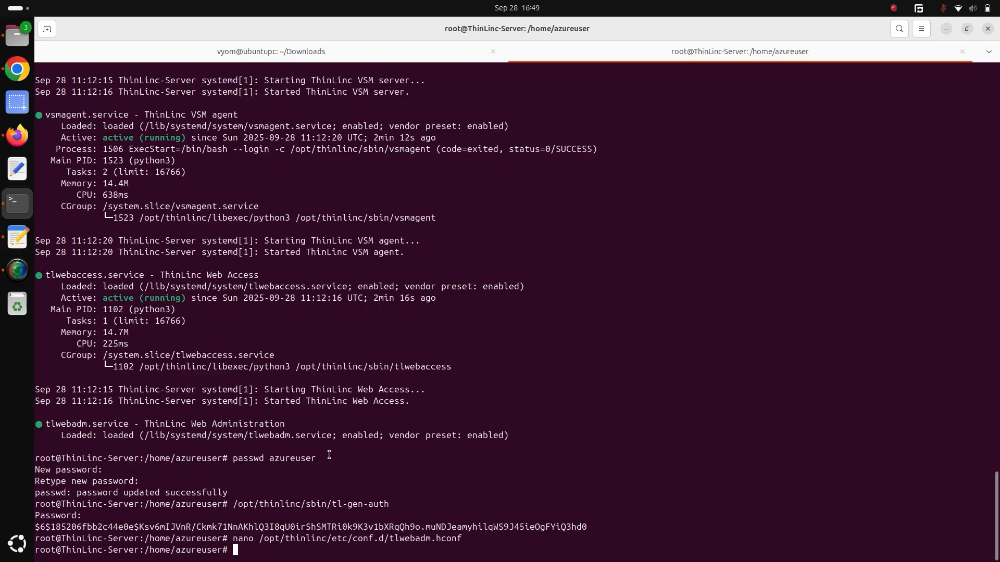
# Restart the ThinLinc web administration service with systemctl restart tlwebadm.
pyautogui.hotkey('ctrl', 'shift', 'v')
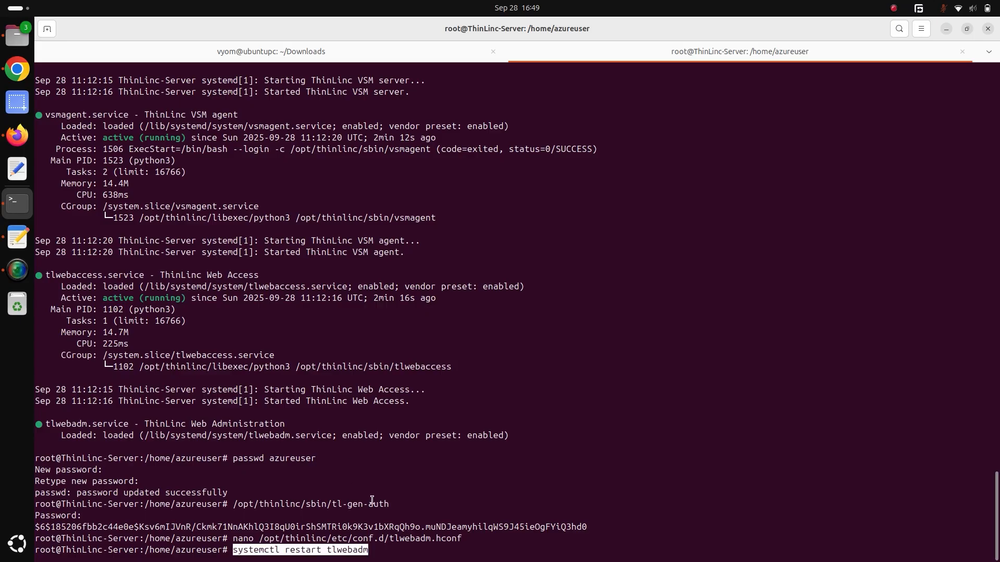
pyautogui.press('Return')
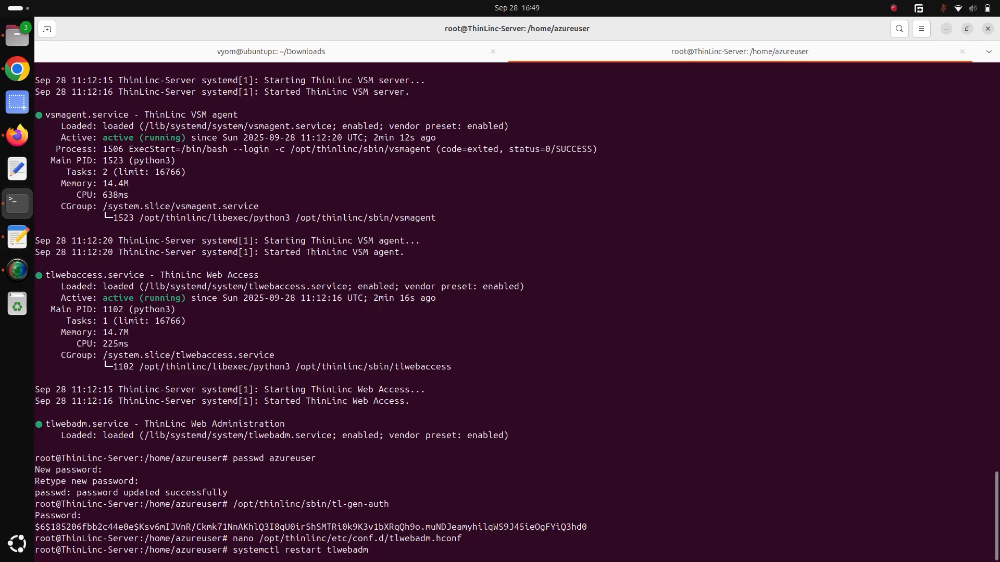
pyautogui.press('Return')
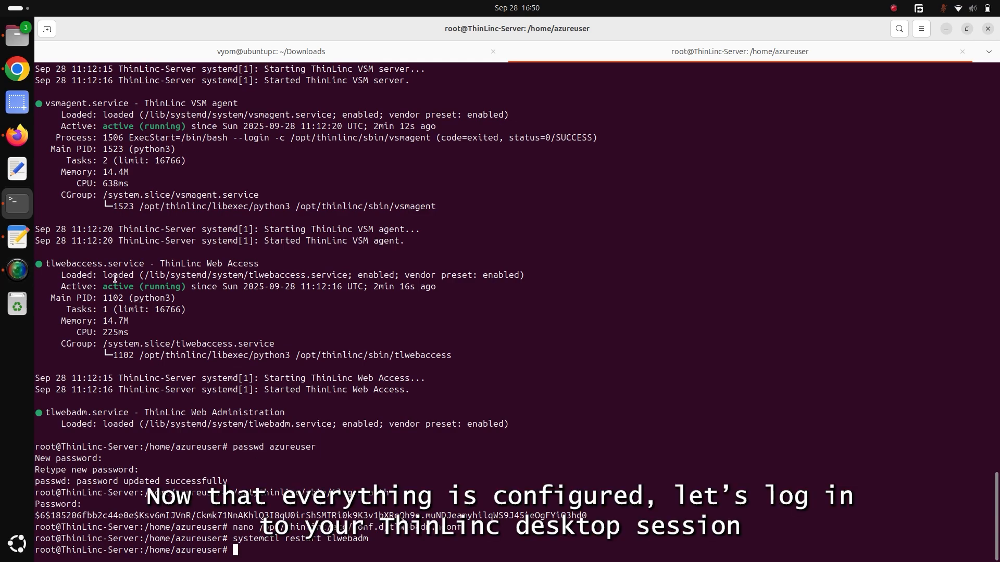
# Switch to the Azure portal in Firefox and copy ThinLinc-Server's public IP address from its network settings.
pyautogui.hotkey('alt', 'Tab')
pyautogui.hotkey('alt', 'Tab')
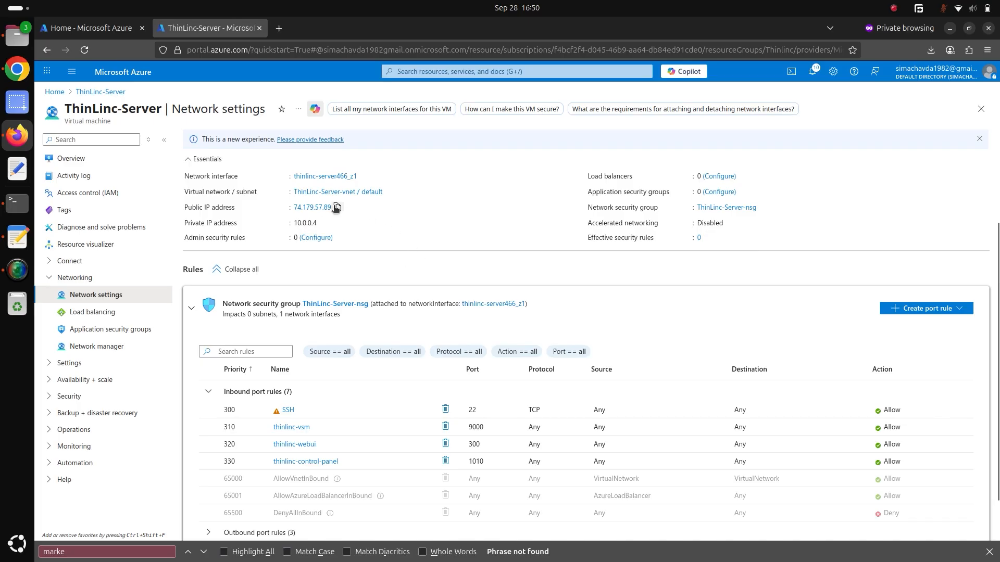
pyautogui.click(338, 207)
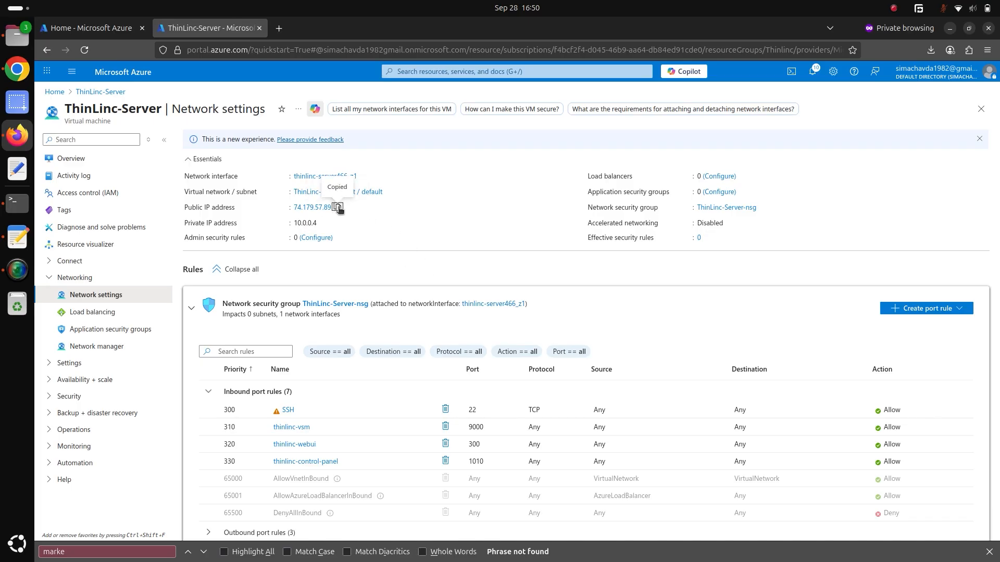
pyautogui.click(279, 28)
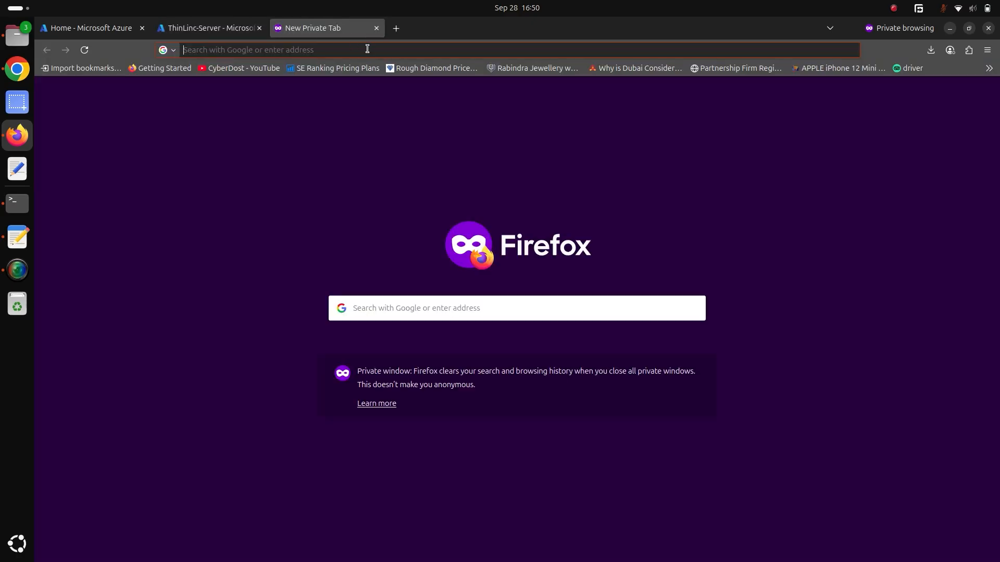
pyautogui.write('http')
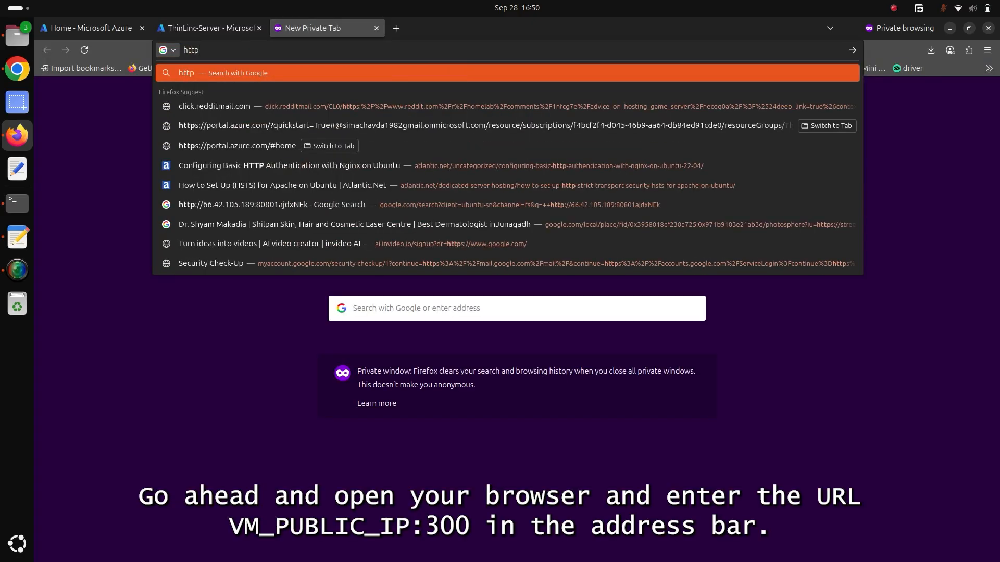
pyautogui.write('s://')
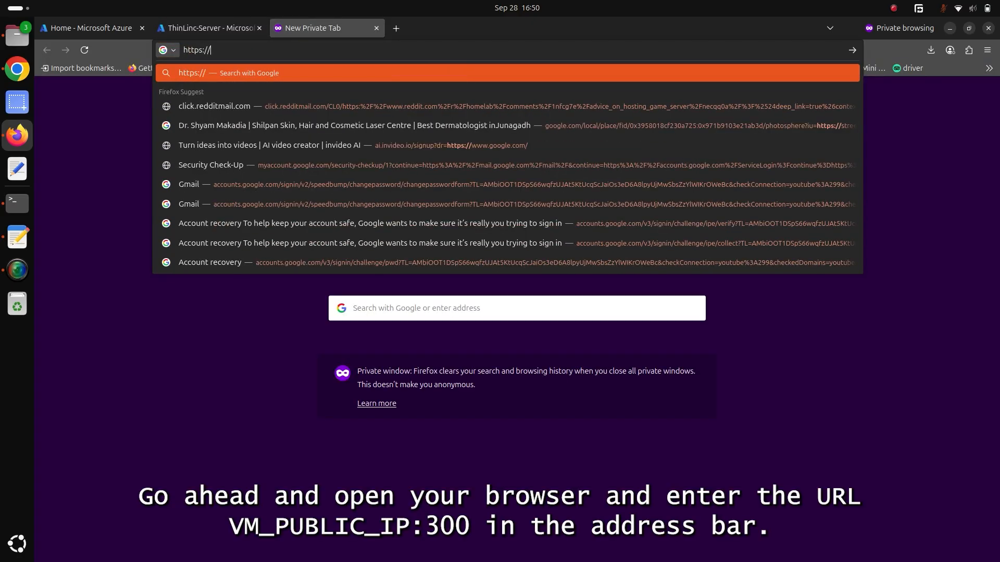
pyautogui.hotkey('ctrl', 'v')
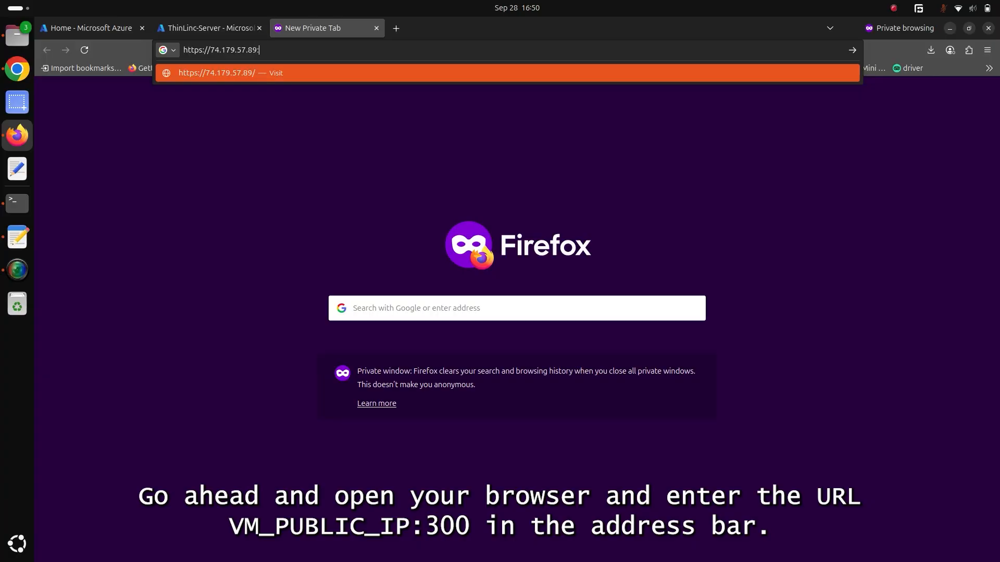
pyautogui.write(':300')
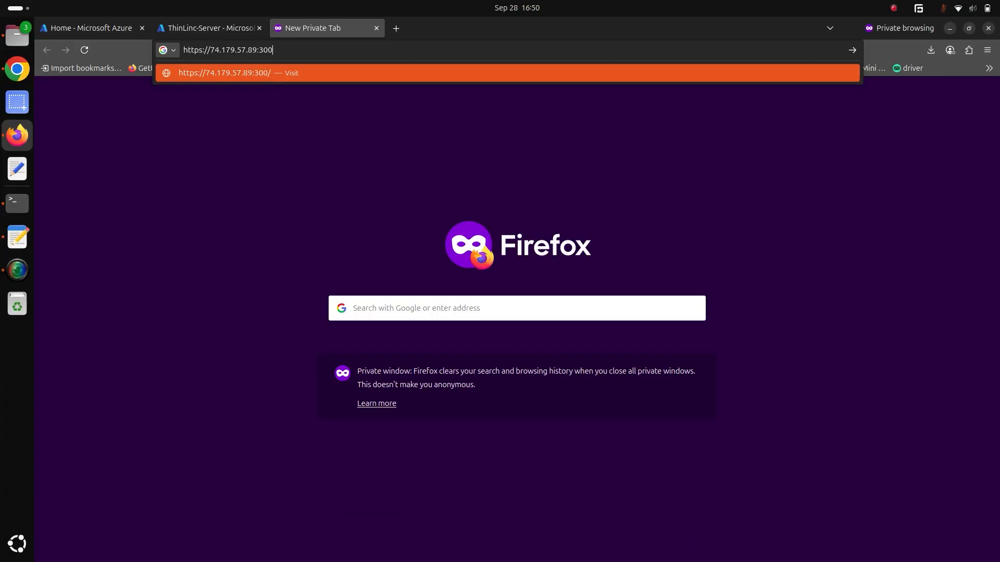
pyautogui.press('Return')
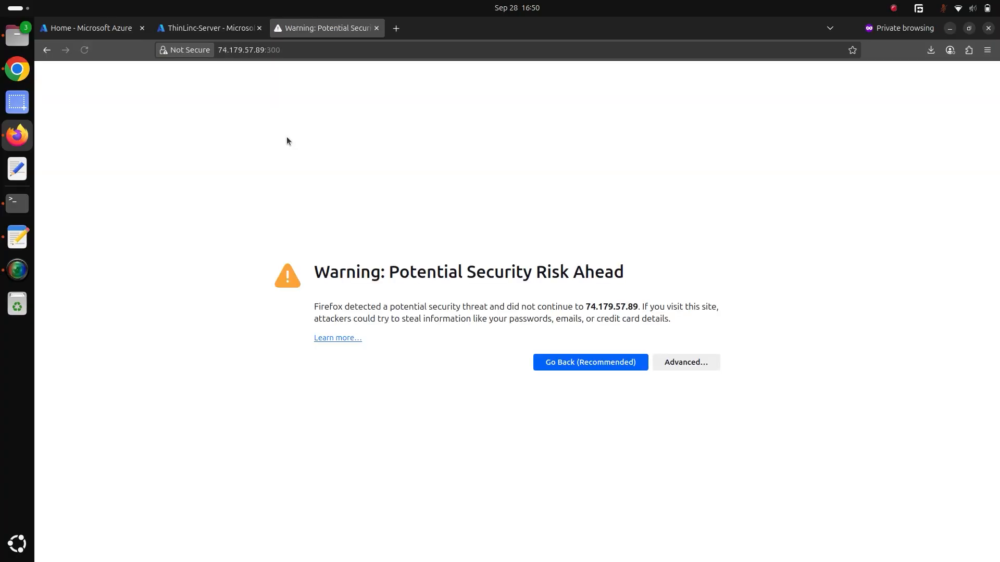
pyautogui.click(667, 360)
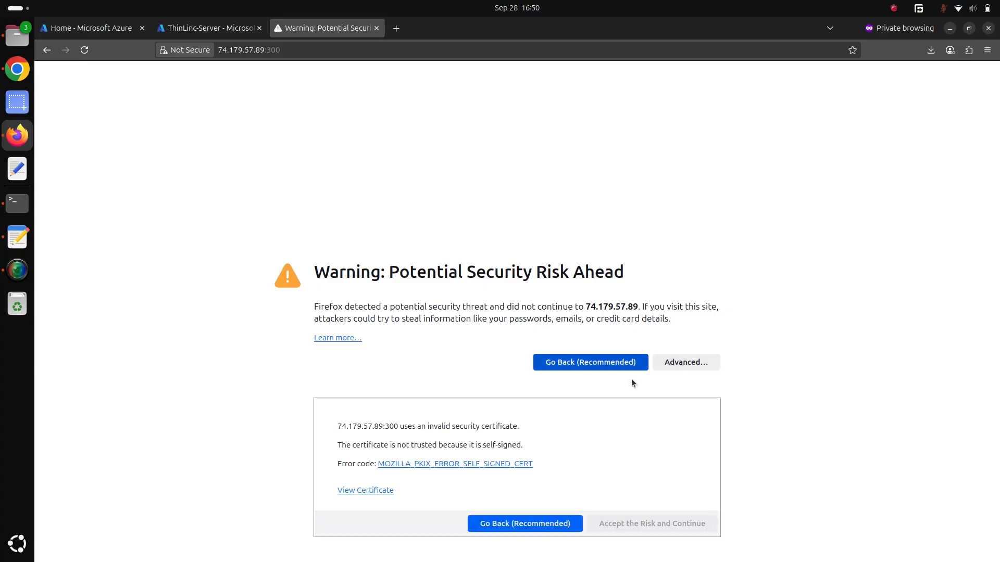
pyautogui.click(611, 526)
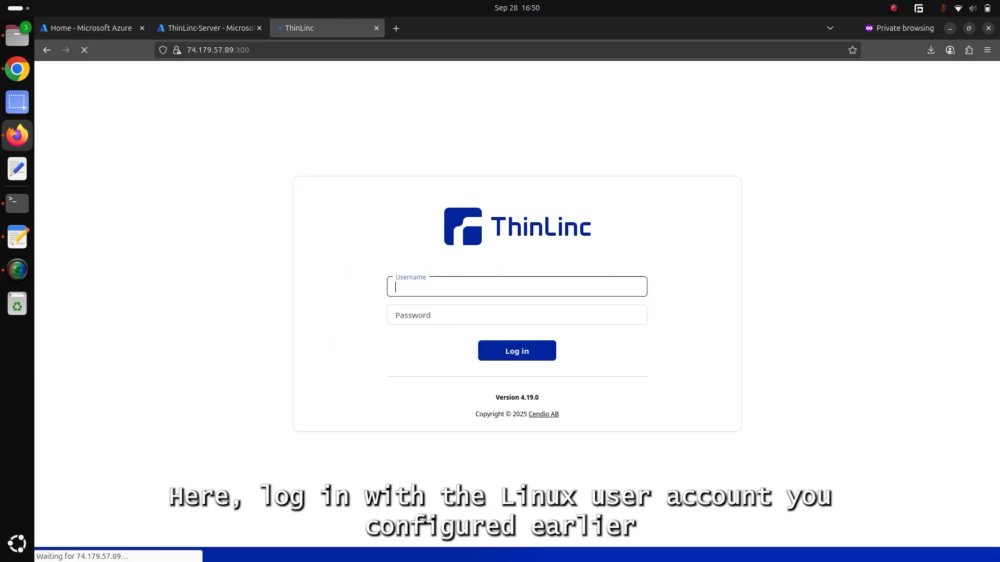
# Log in to ThinLinc Web Access as azureuser with the account password.
pyautogui.write('azureuser')
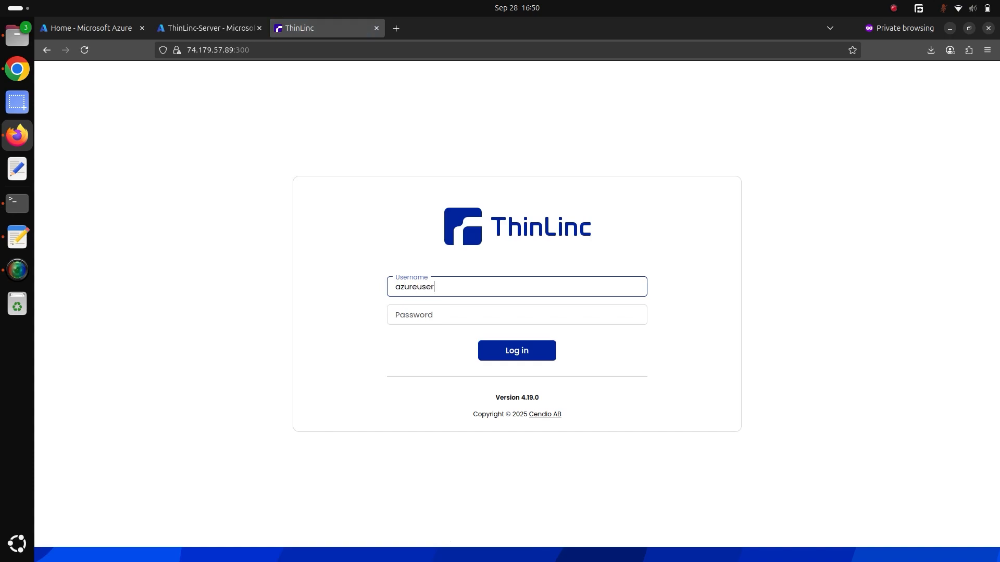
pyautogui.press('Tab')
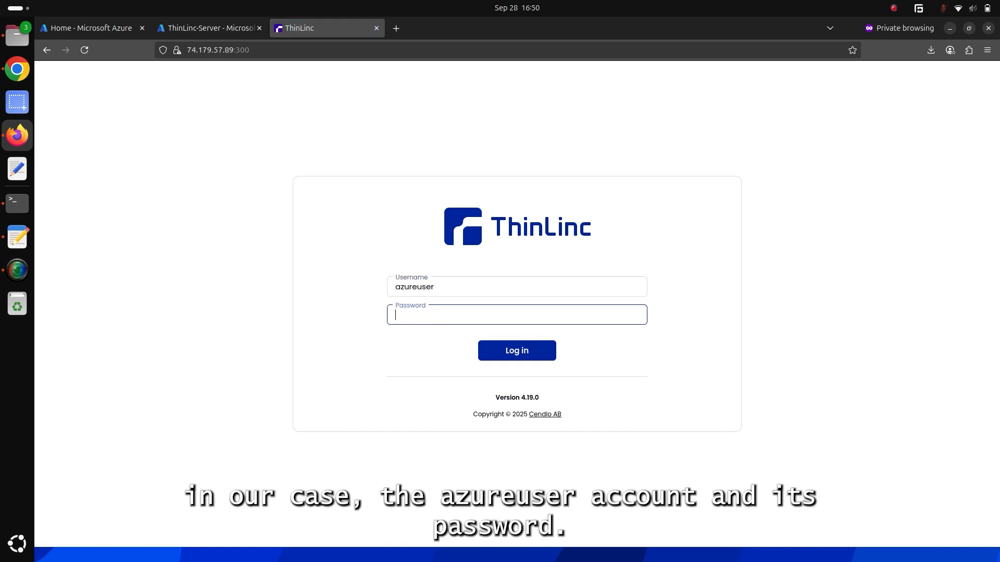
pyautogui.write('•••••••')
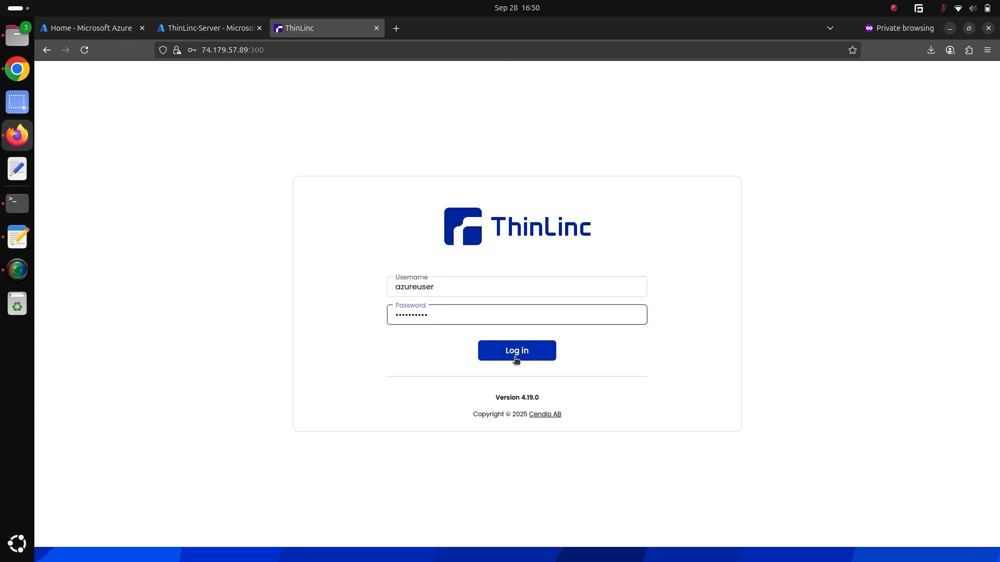
pyautogui.click(515, 359)
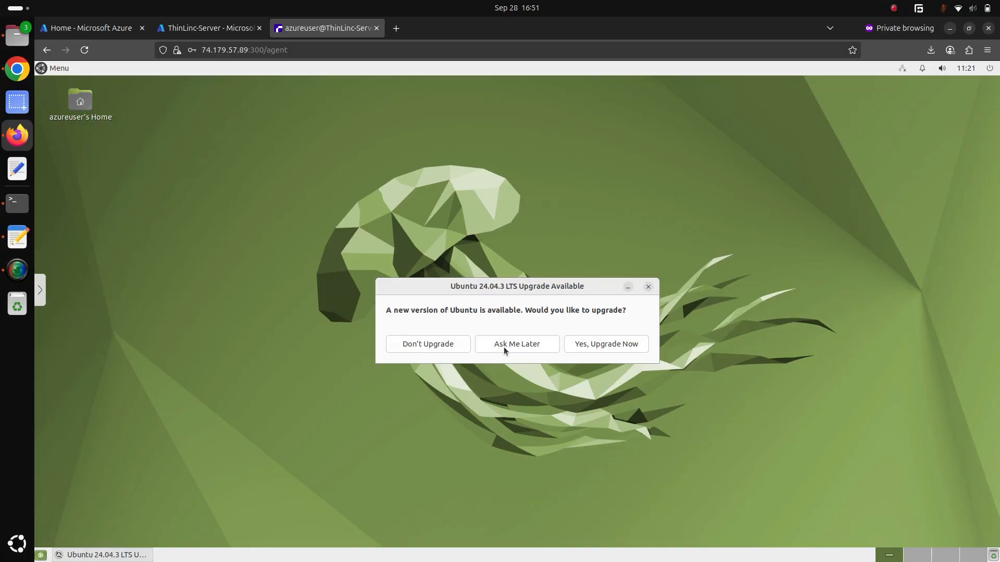
# Postpone the Ubuntu 24.04.3 LTS upgrade with Ask Me Later and log out of the remote desktop session.
pyautogui.click(504, 346)
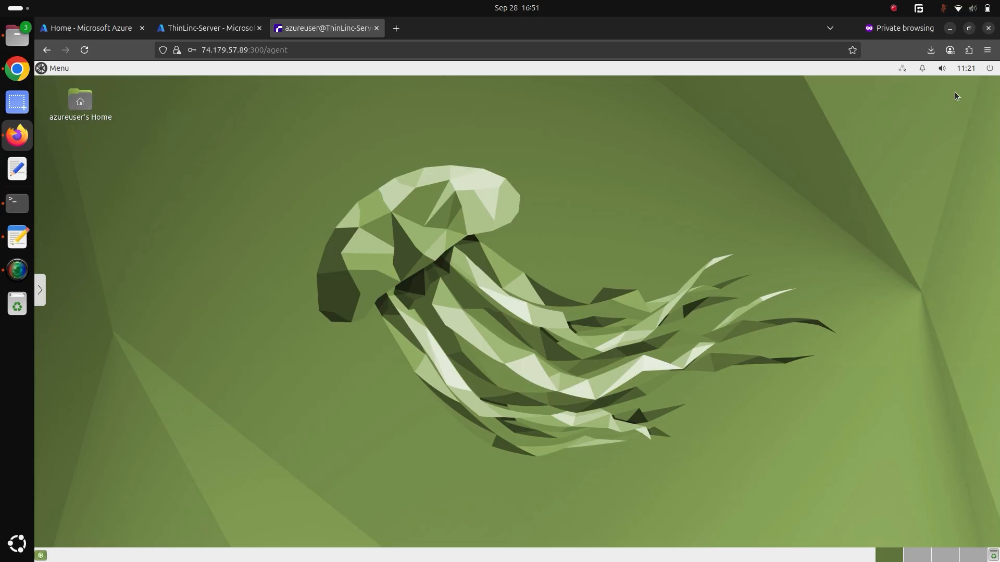
pyautogui.click(990, 68)
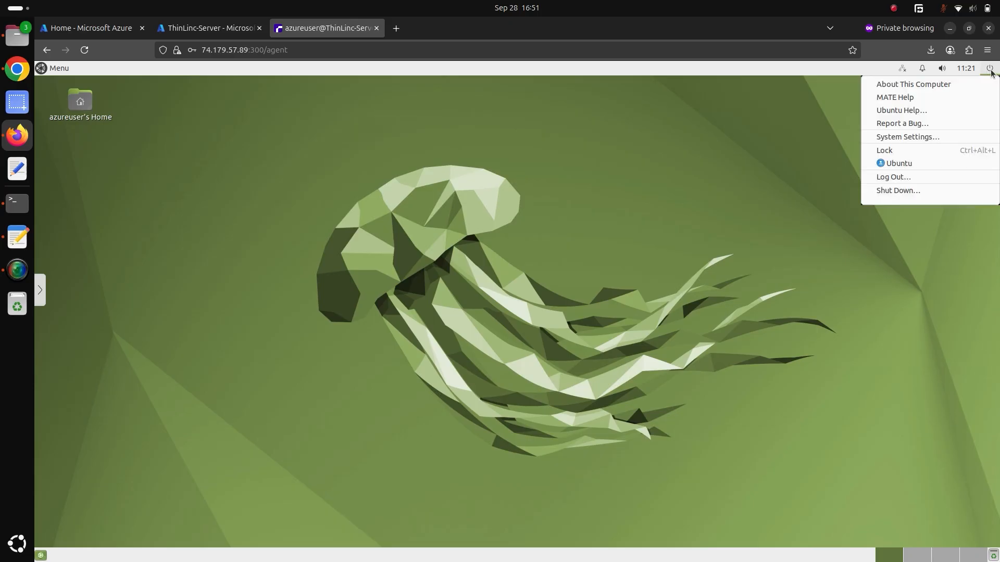
pyautogui.click(898, 179)
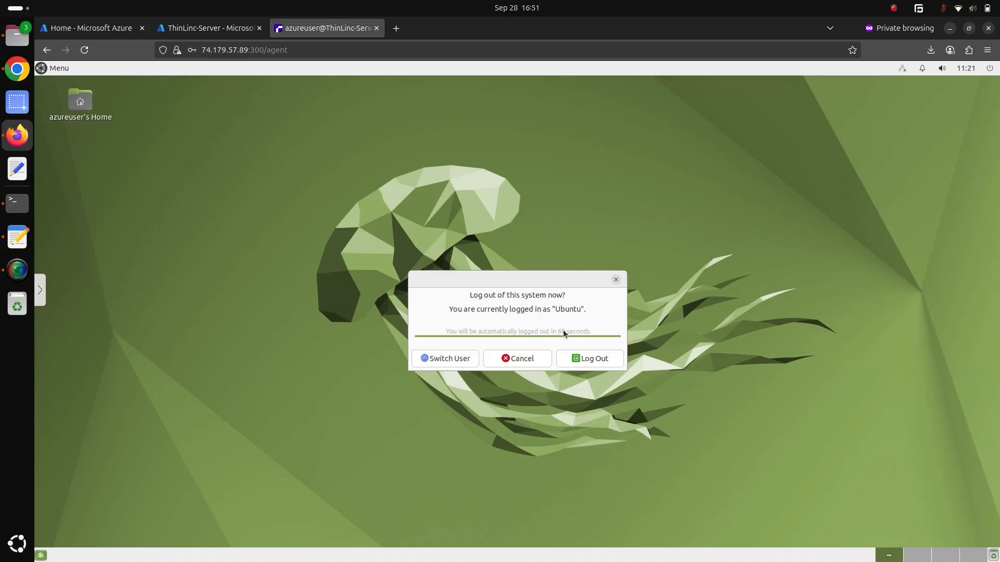
pyautogui.click(579, 357)
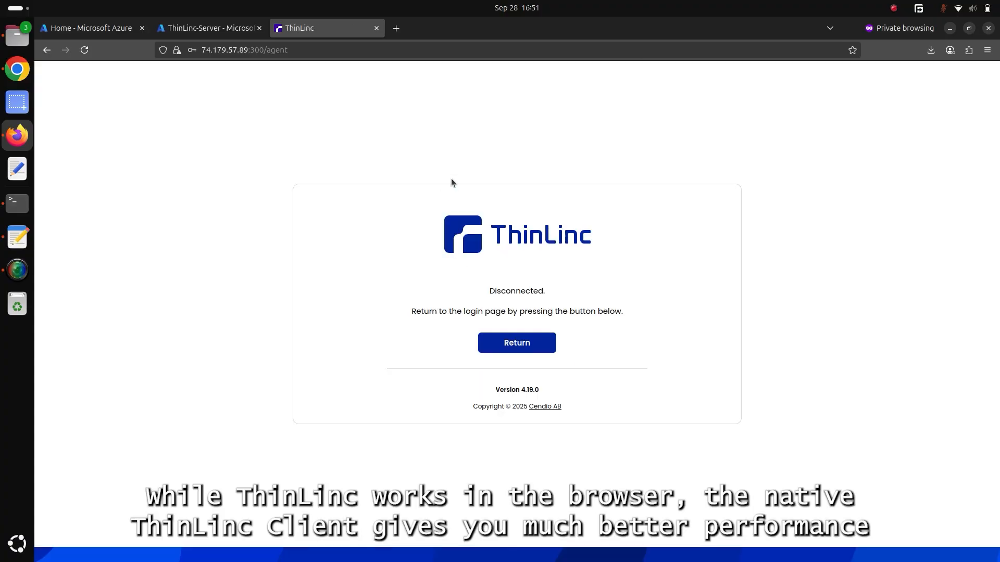
# Search the web for "thinlinc client download" in a new tab and open the ThinLinc downloads result.
pyautogui.click(397, 28)
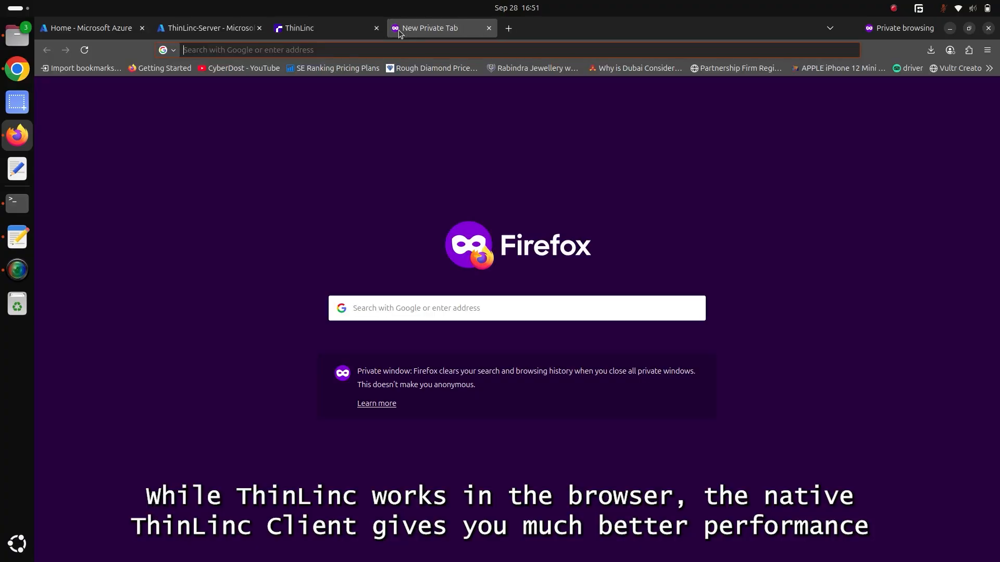
pyautogui.write('thinlinc cli')
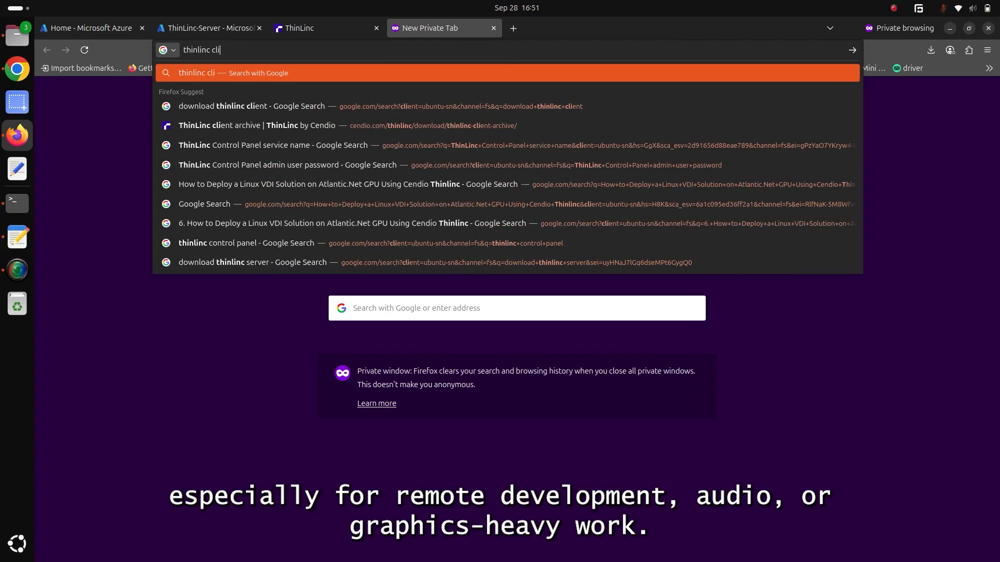
pyautogui.write('ent download')
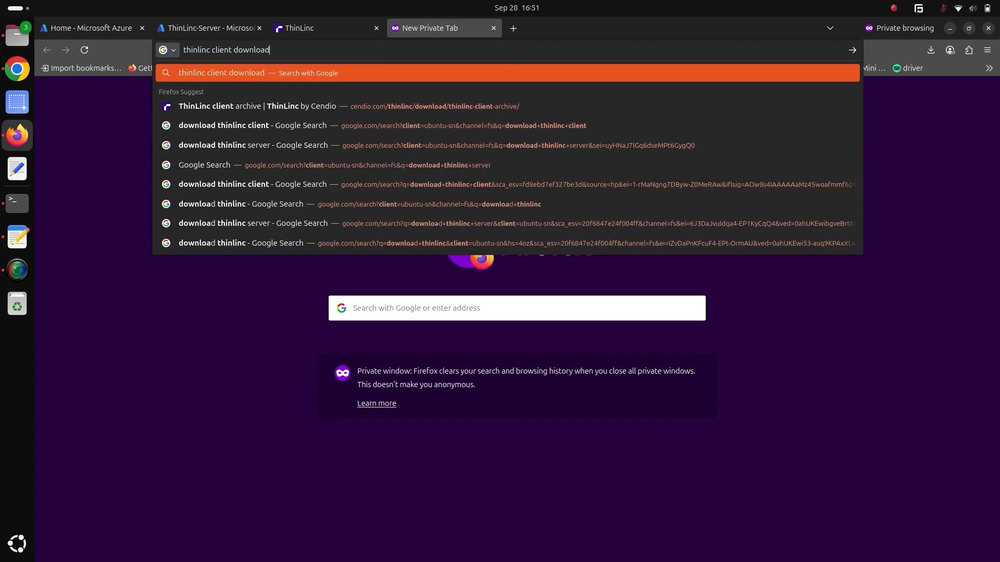
pyautogui.press('Return')
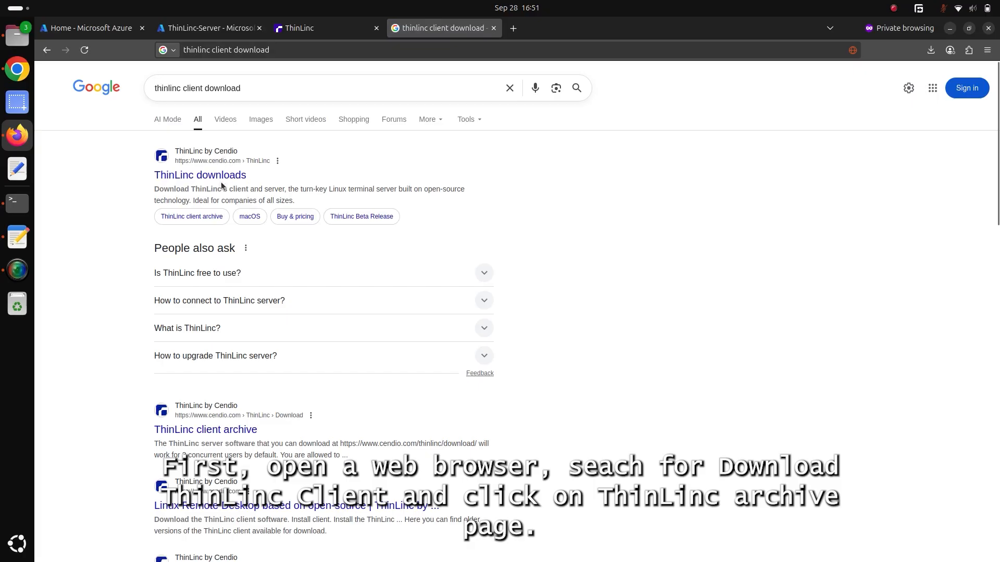
pyautogui.click(210, 177)
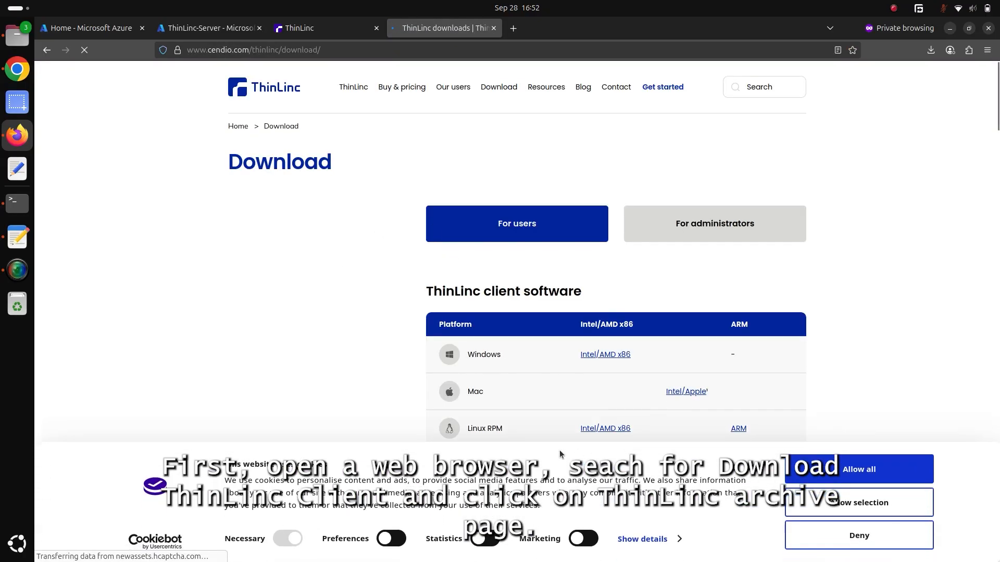
# Allow all cookies on the Cendio site and open the ThinLinc client archive page.
pyautogui.click(842, 478)
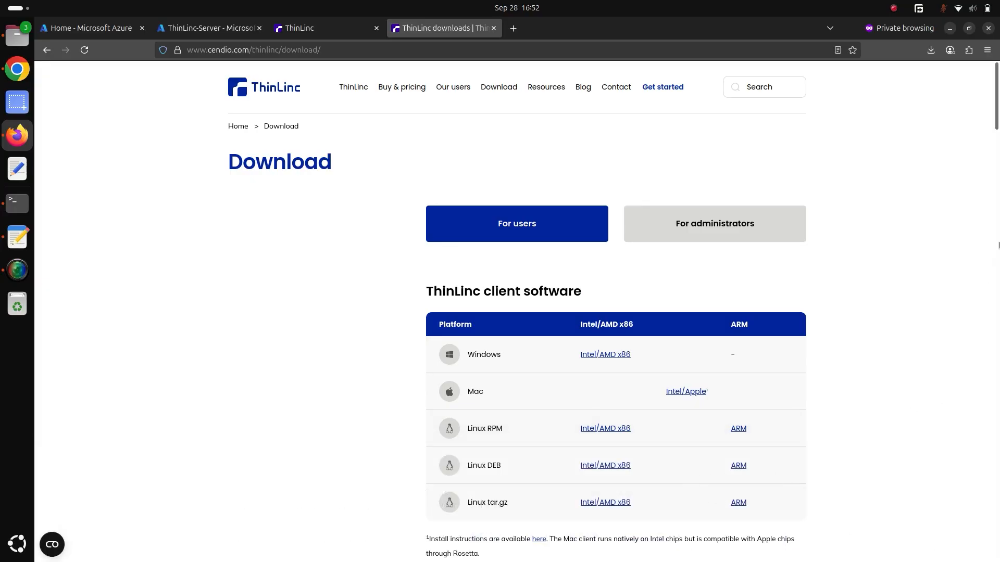
pyautogui.moveTo(997, 123); pyautogui.dragTo(996, 196)
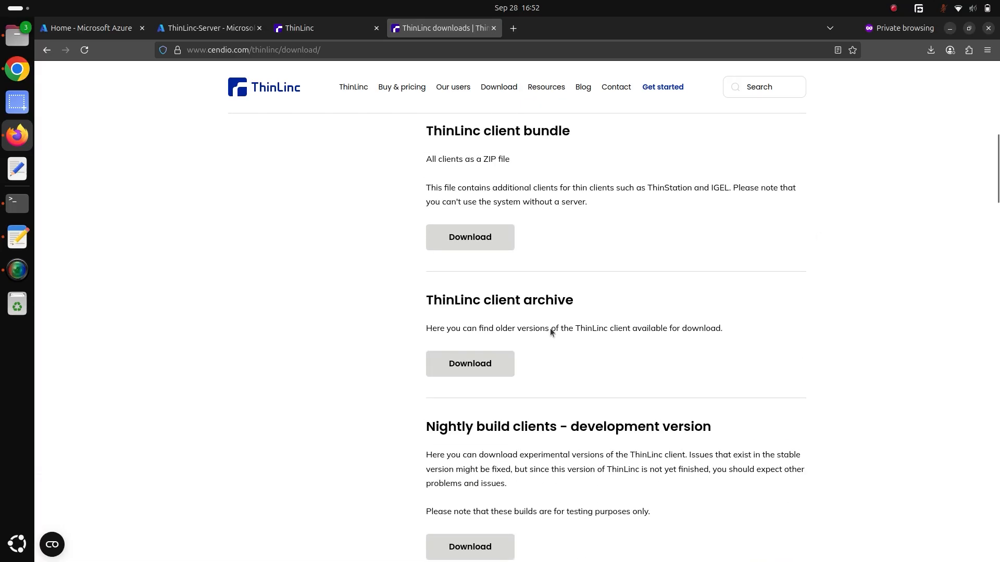
pyautogui.click(493, 370)
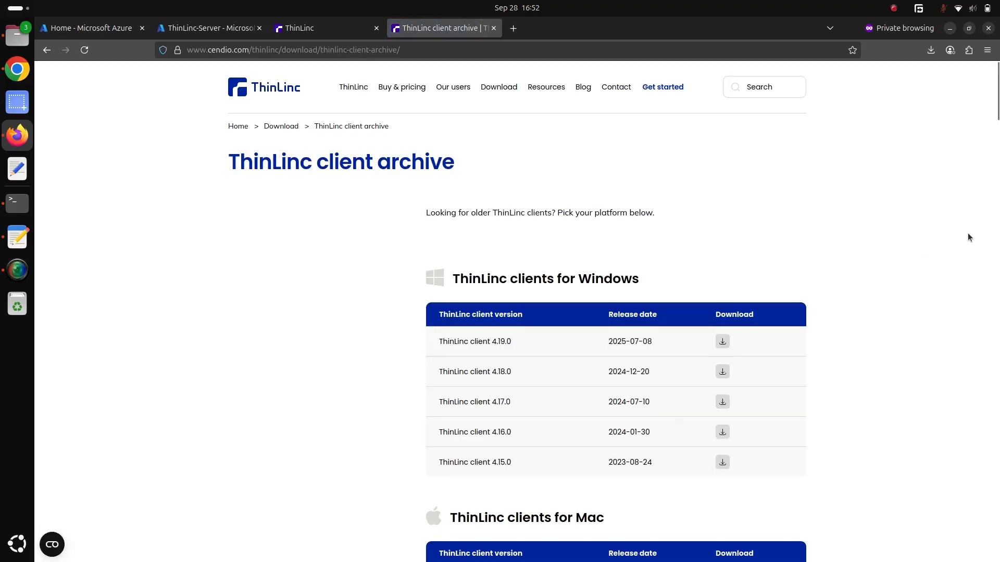
# Download the 64-bit Linux DEB package of ThinLinc client 4.19.0 and close the download list.
pyautogui.moveTo(997, 106); pyautogui.dragTo(998, 213)
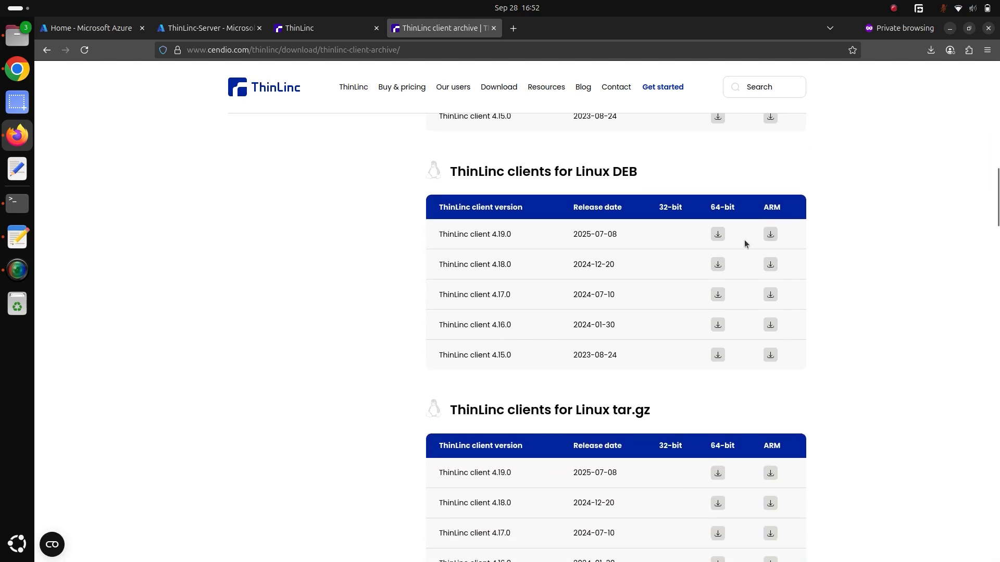
pyautogui.rightClick(716, 235)
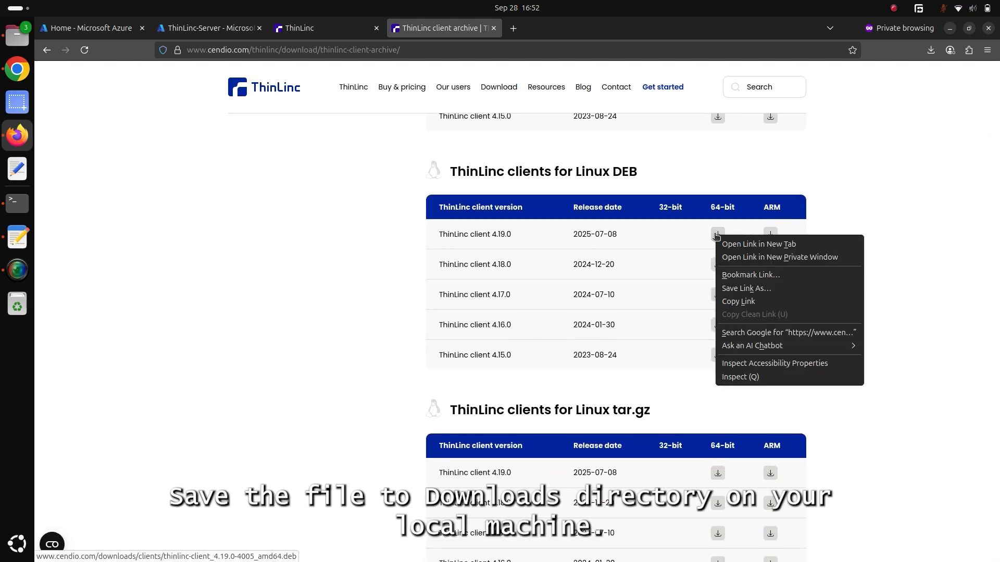
pyautogui.click(879, 230)
pyautogui.click(715, 236)
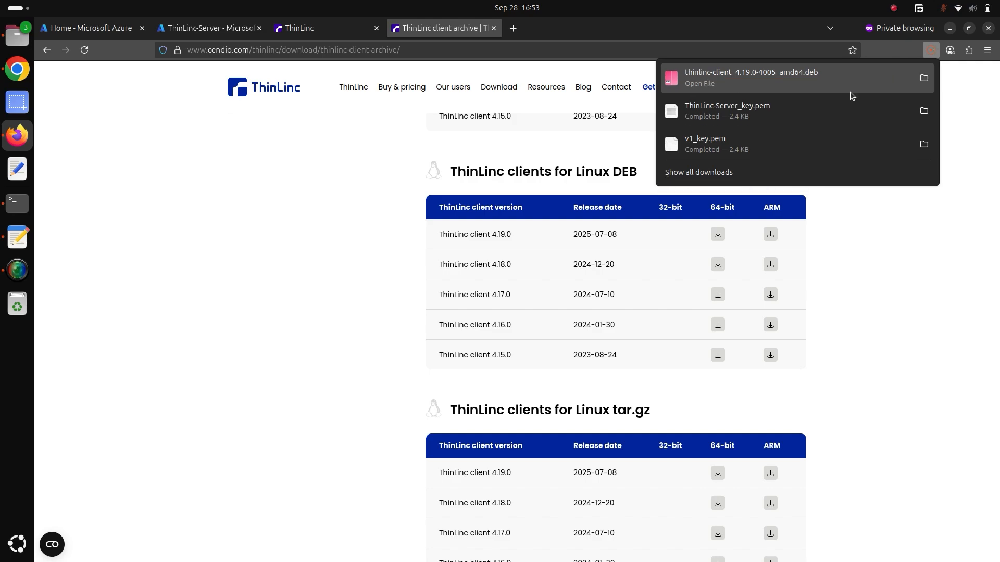
pyautogui.click(910, 227)
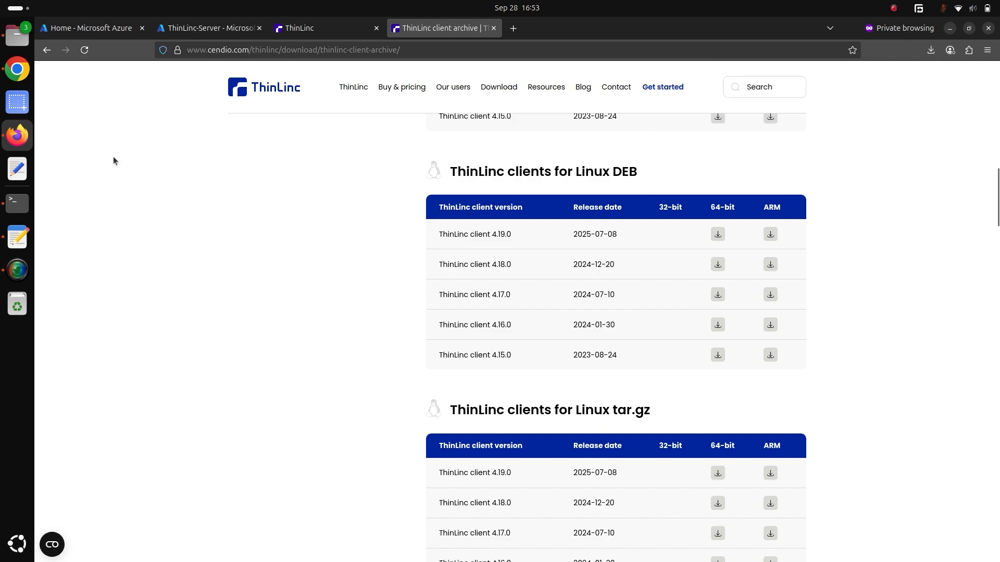
# Install ./thinlinc-client_4.19.0-4005_amd64.deb with sudo apt install in a new local terminal session, authenticating with the sudo password.
pyautogui.click(17, 203)
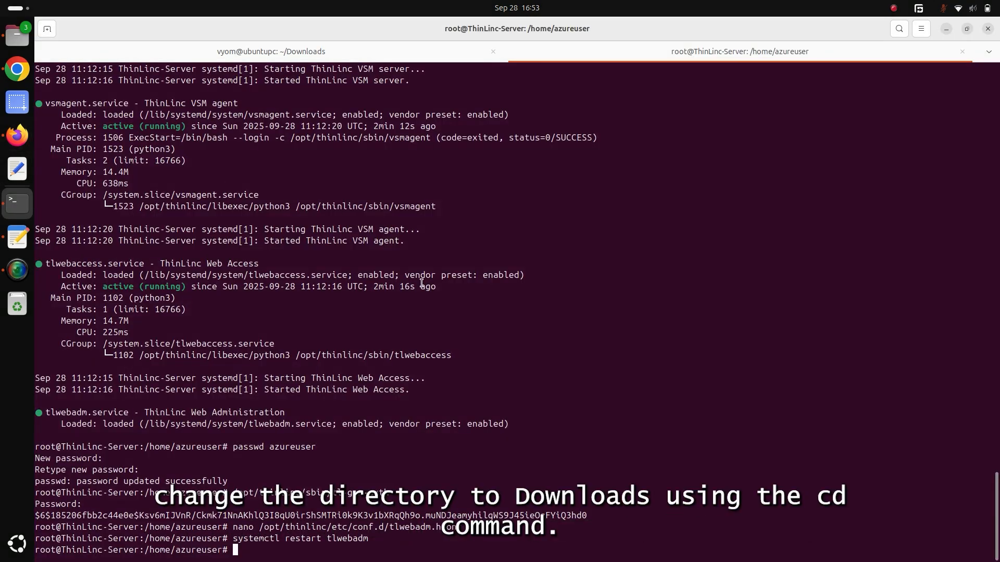
pyautogui.hotkey('ctrl', 'shift', 't')
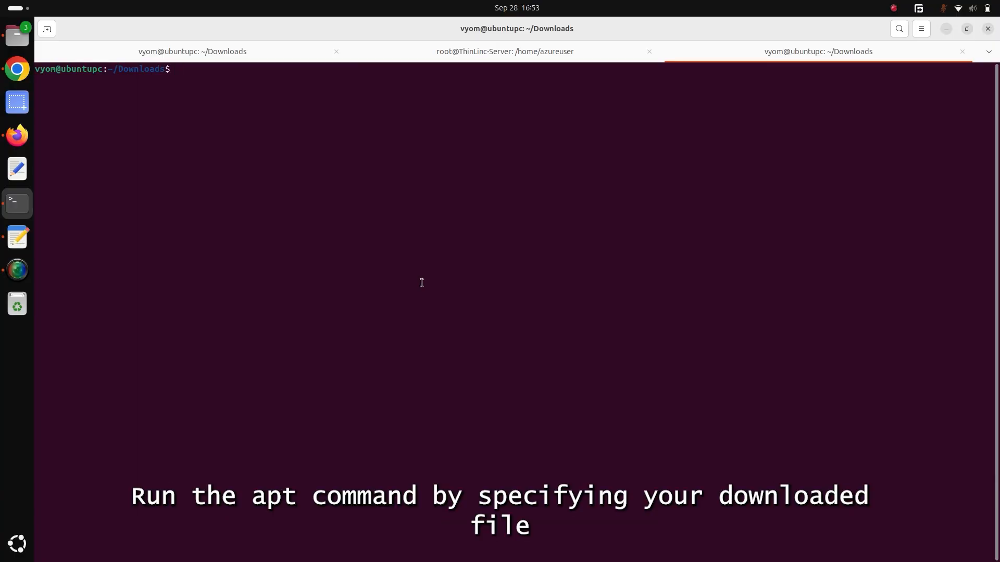
pyautogui.write('sudo apt inst')
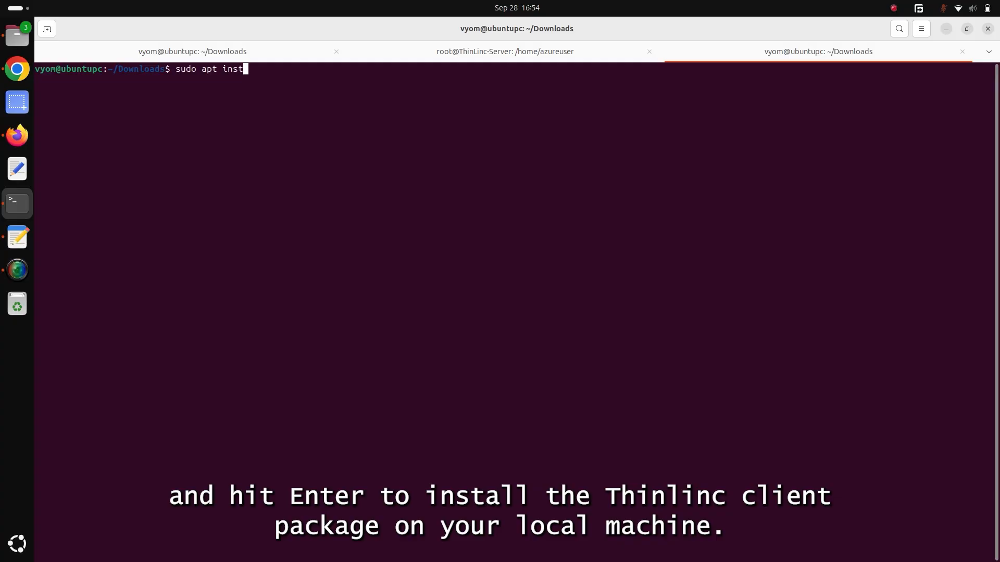
pyautogui.write('all ./thin')
pyautogui.press('Tab')
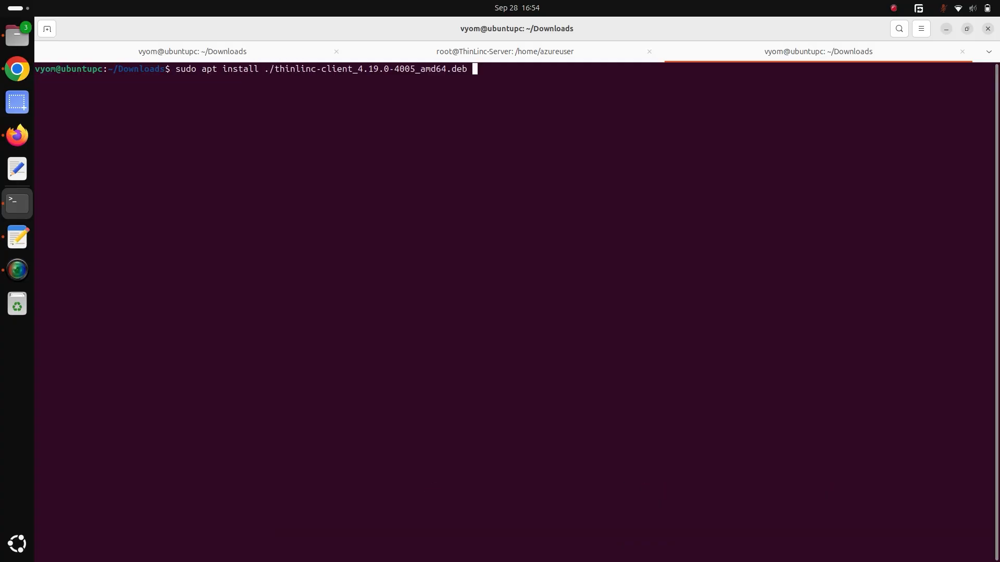
pyautogui.press('Return')
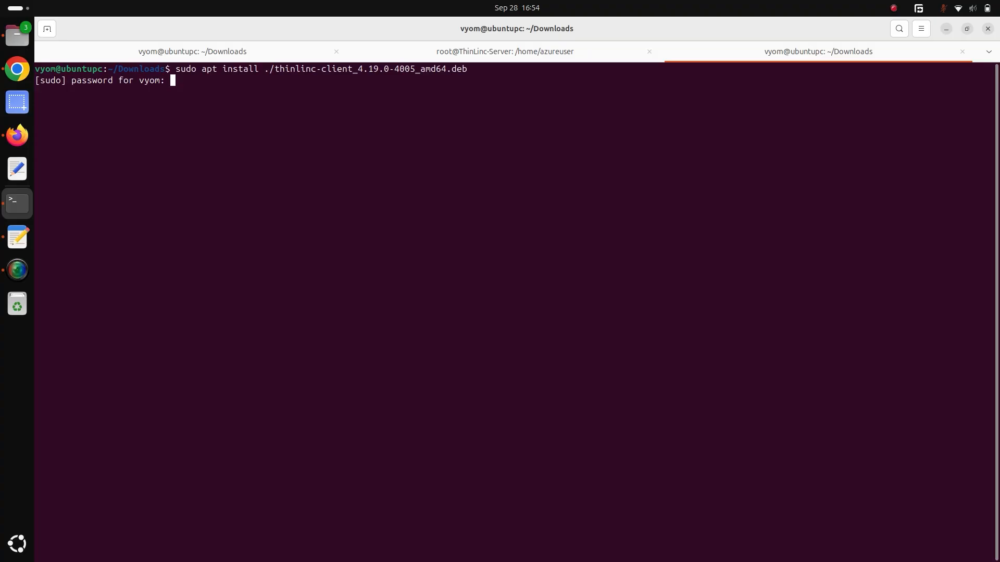
pyautogui.press('Return')
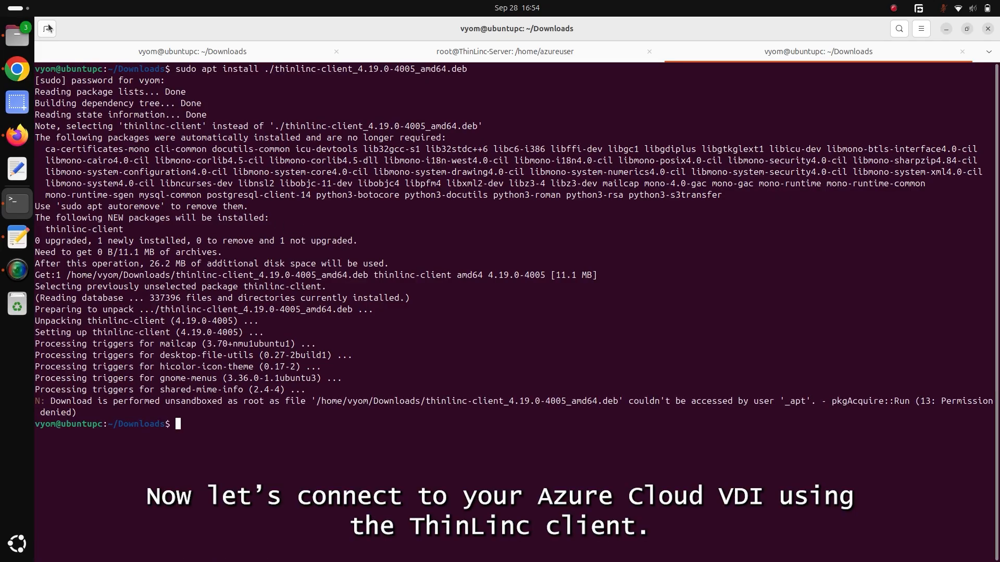
# Search the local machine's applications for ThinLinc and launch the ThinLinc client.
pyautogui.click(16, 8)
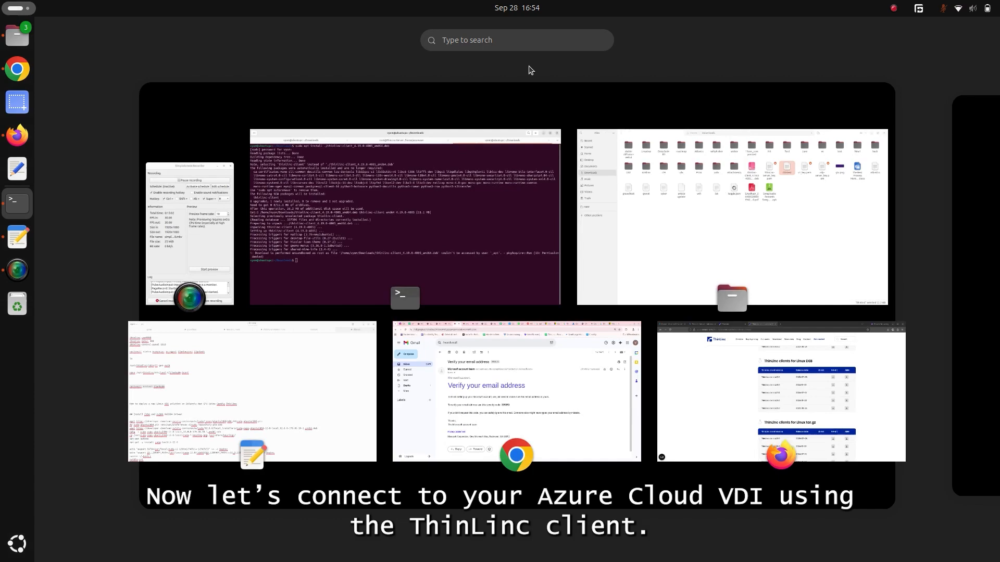
pyautogui.click(508, 40)
pyautogui.write('thinli')
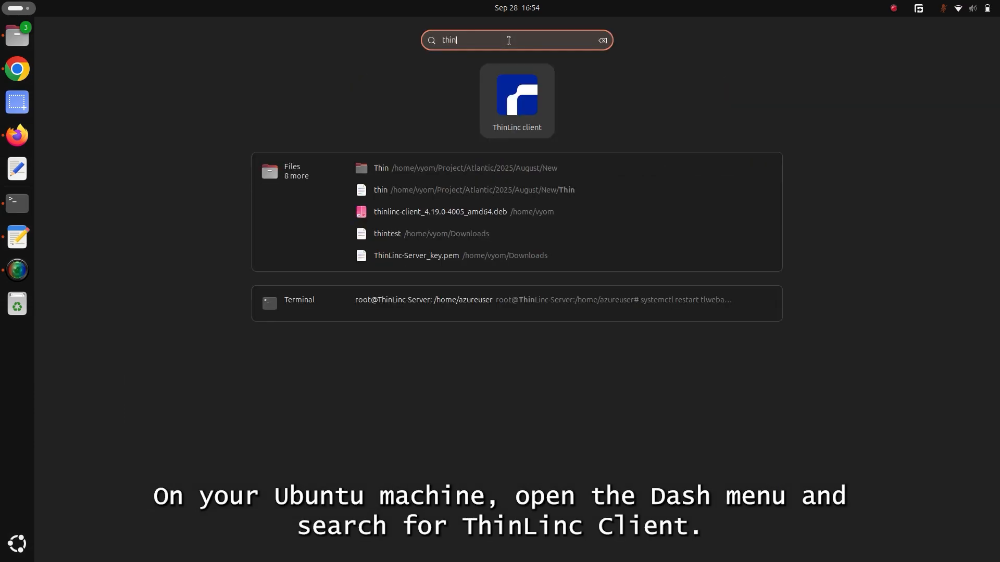
pyautogui.click(528, 103)
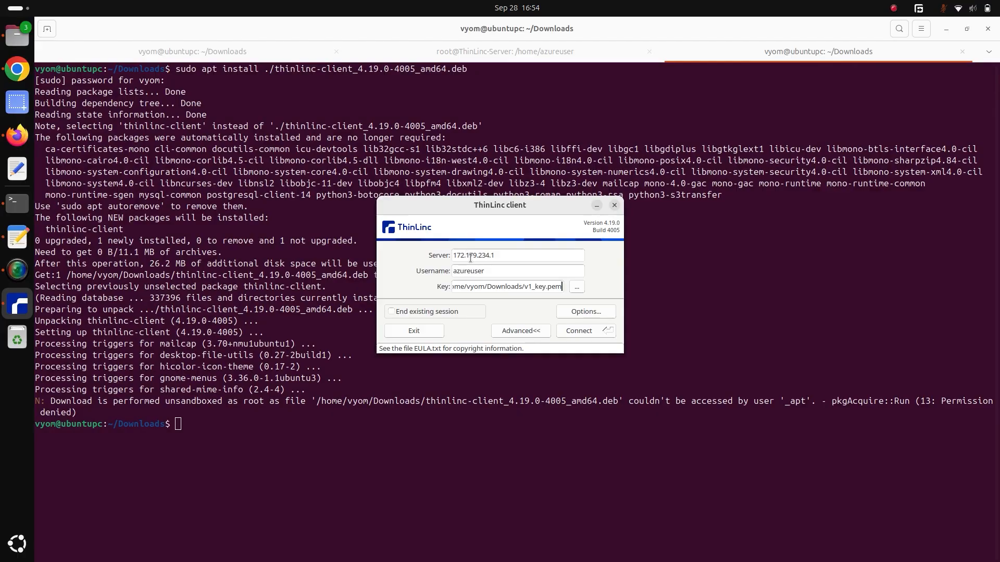
# Copy the ThinLinc-Server public IP address 74.179.57.89 from Azure's network settings and set it as the server in the ThinLinc client.
pyautogui.hotkey('alt', 'Tab')
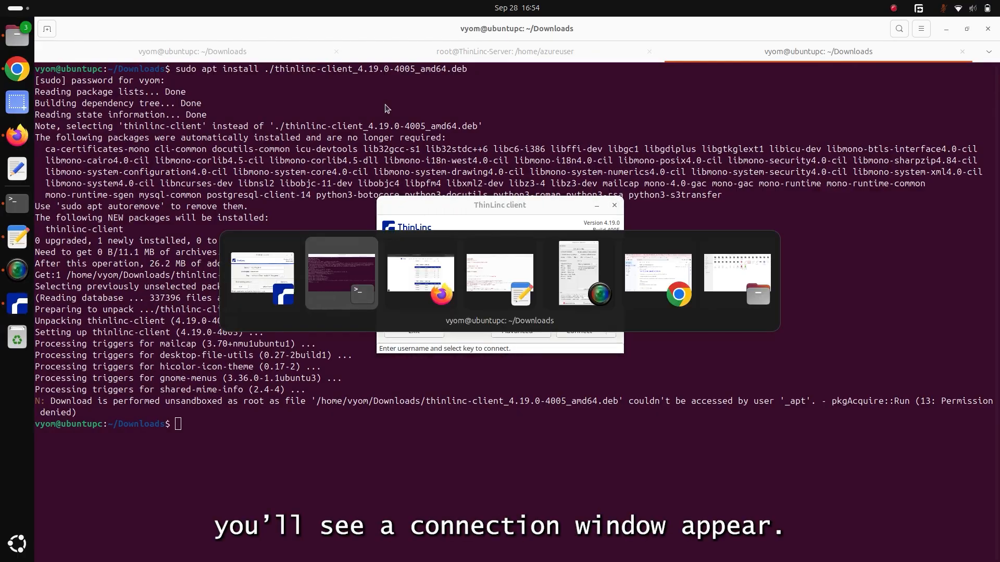
pyautogui.hotkey('alt', 'Tab')
pyautogui.click(206, 28)
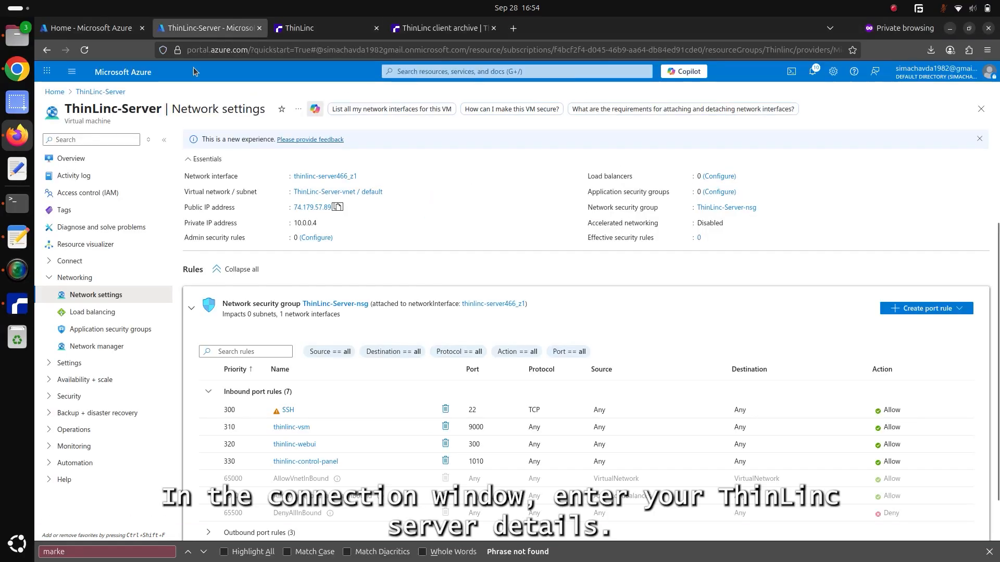
pyautogui.click(338, 209)
pyautogui.hotkey('alt', 'Tab')
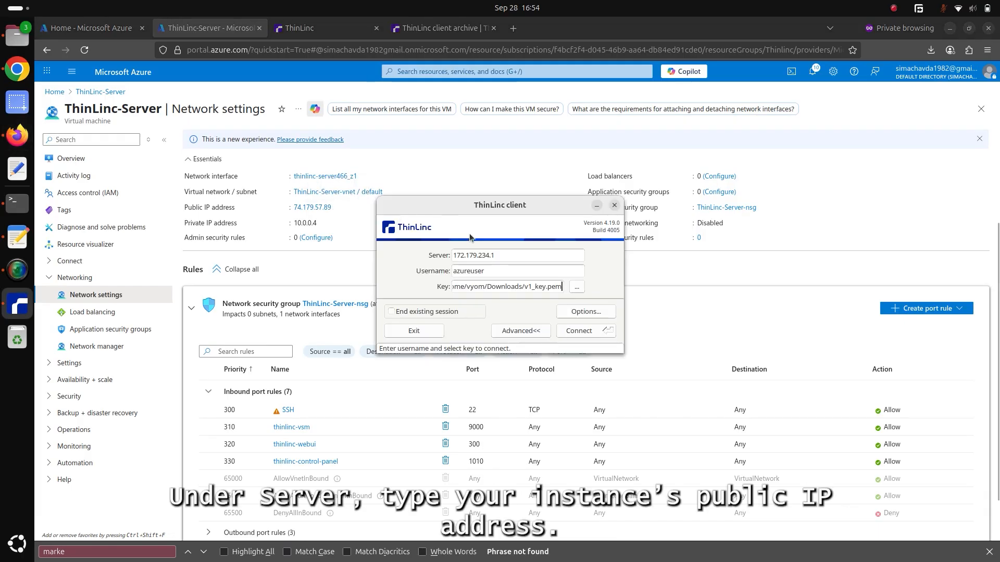
pyautogui.doubleClick(476, 255)
pyautogui.click(476, 256)
pyautogui.hotkey('ctrl', 'v')
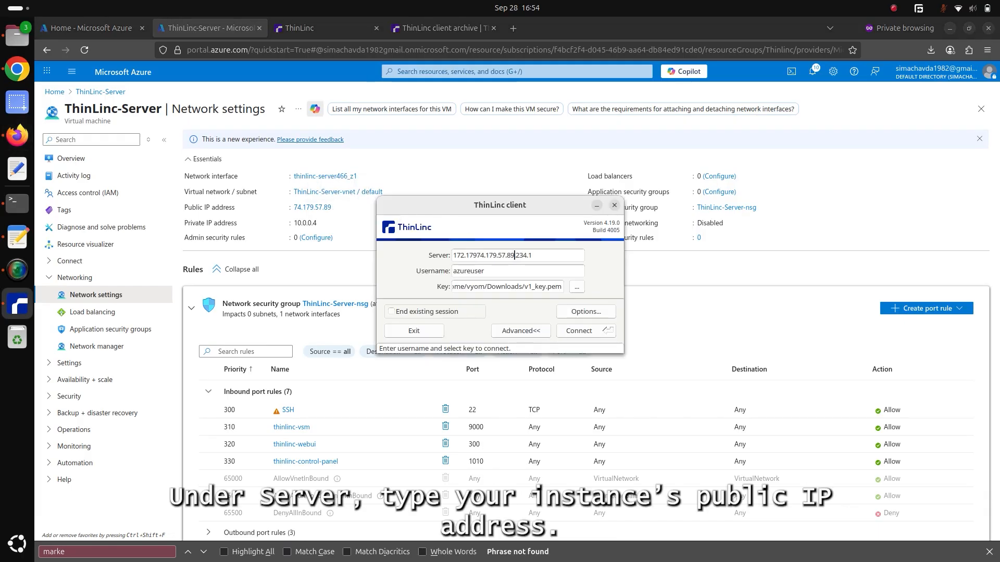
pyautogui.doubleClick(491, 255)
pyautogui.hotkey('ctrl', 'v')
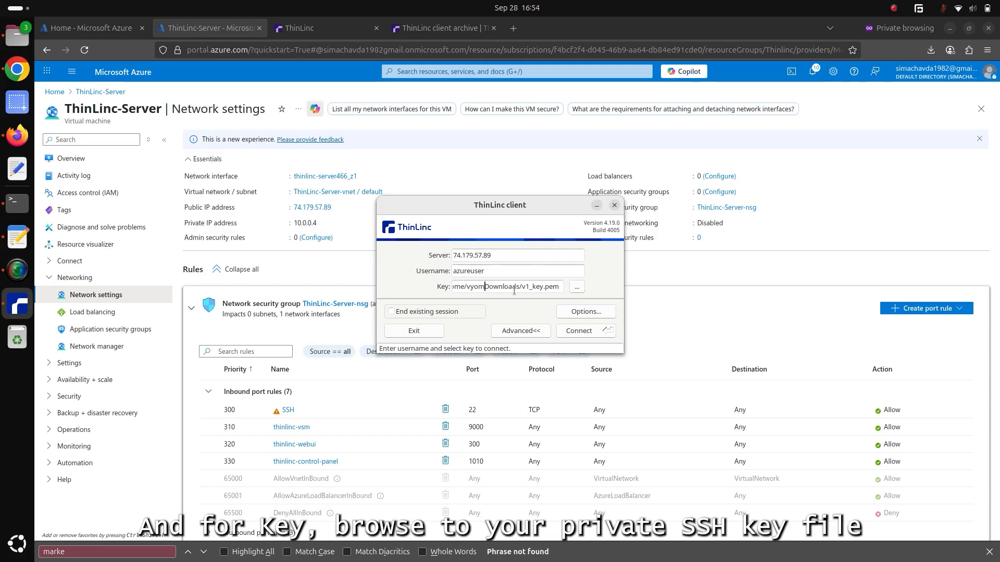
# Clear the old v1_key.pem path from the ThinLinc client's key field.
pyautogui.press('BackSpace')
pyautogui.press('BackSpace')
pyautogui.press('BackSpace')
pyautogui.press('BackSpace')
pyautogui.press('BackSpace')
pyautogui.press('BackSpace')
pyautogui.press('BackSpace')
pyautogui.press('BackSpace')
pyautogui.press('BackSpace')
pyautogui.press('BackSpace')
pyautogui.press('BackSpace')
pyautogui.press('BackSpace')
pyautogui.press('BackSpace')
pyautogui.press('BackSpace')
pyautogui.press('BackSpace')
pyautogui.press('BackSpace')
pyautogui.press('BackSpace')
pyautogui.press('BackSpace')
pyautogui.press('BackSpace')
pyautogui.press('BackSpace')
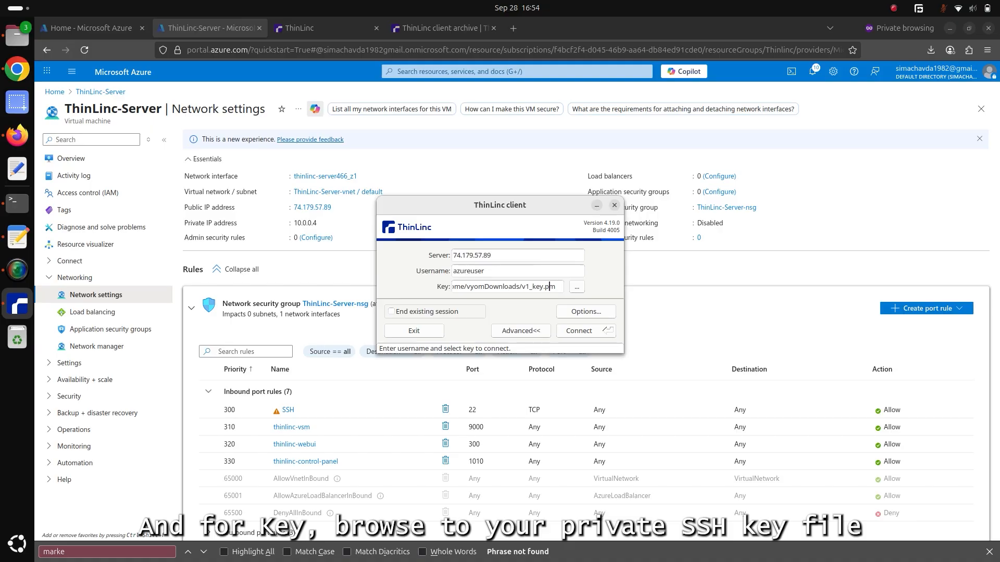
pyautogui.press('BackSpace')
pyautogui.press('BackSpace')
pyautogui.press('BackSpace')
pyautogui.press('BackSpace')
pyautogui.press('BackSpace')
pyautogui.press('BackSpace')
pyautogui.press('BackSpace')
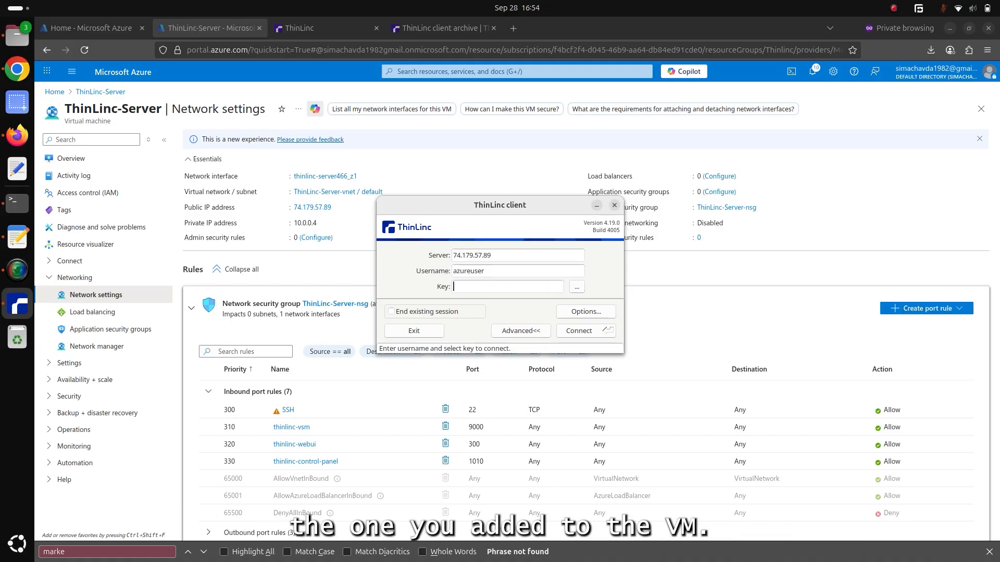
# Set the authentication method to Public key in the ThinLinc client's security options and save the options.
pyautogui.click(579, 312)
pyautogui.click(513, 176)
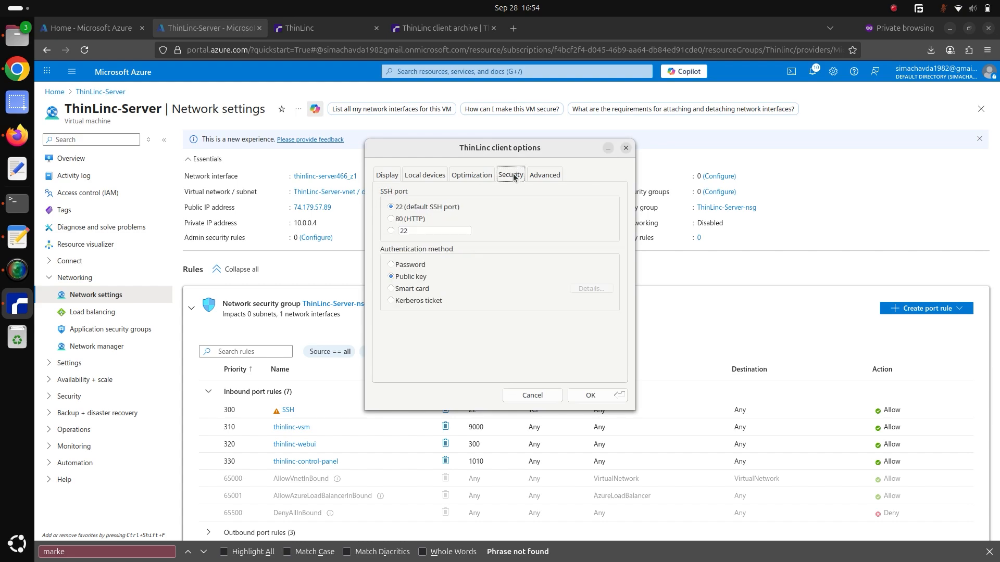
pyautogui.click(391, 265)
pyautogui.click(391, 277)
pyautogui.click(589, 397)
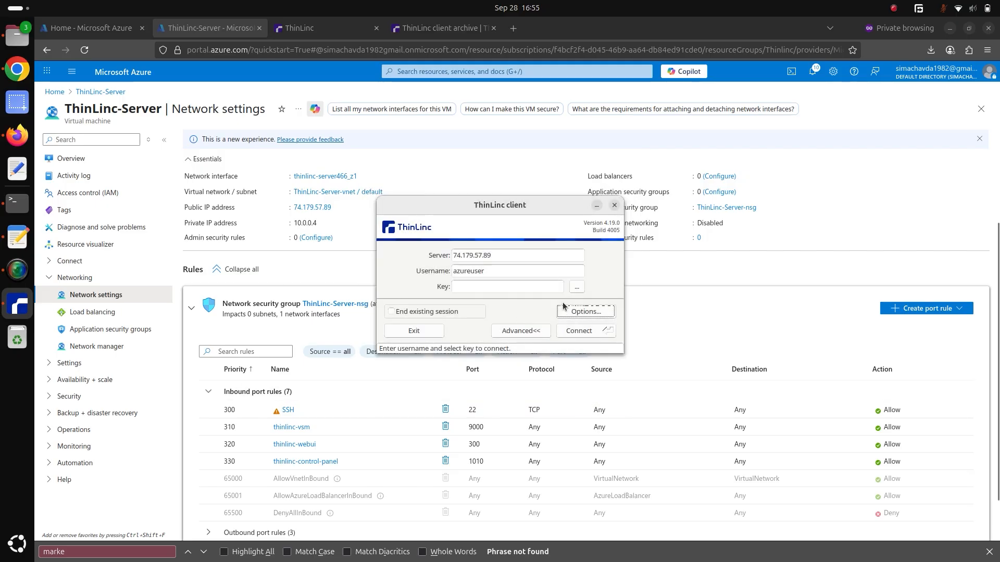
# Select ThinLinc-Server_key.pem from the home directory's Downloads folder as the private key for the connection.
pyautogui.click(576, 287)
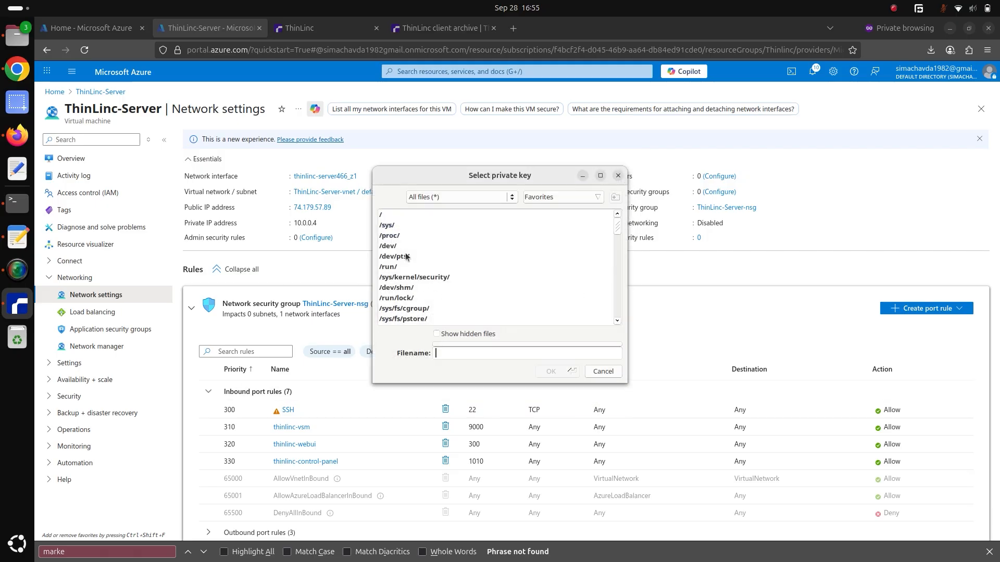
pyautogui.doubleClick(384, 216)
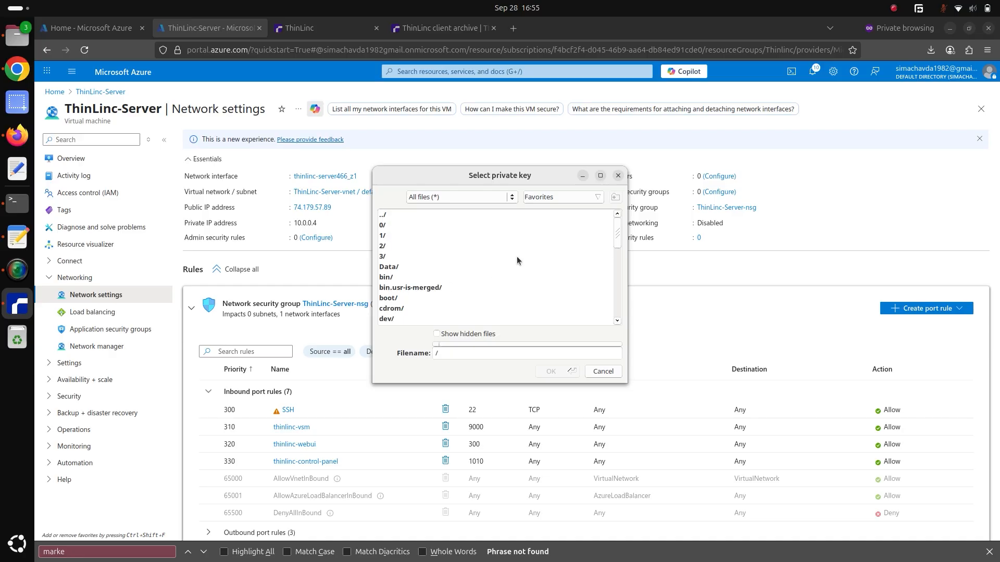
pyautogui.scroll(-2, 618, 243)
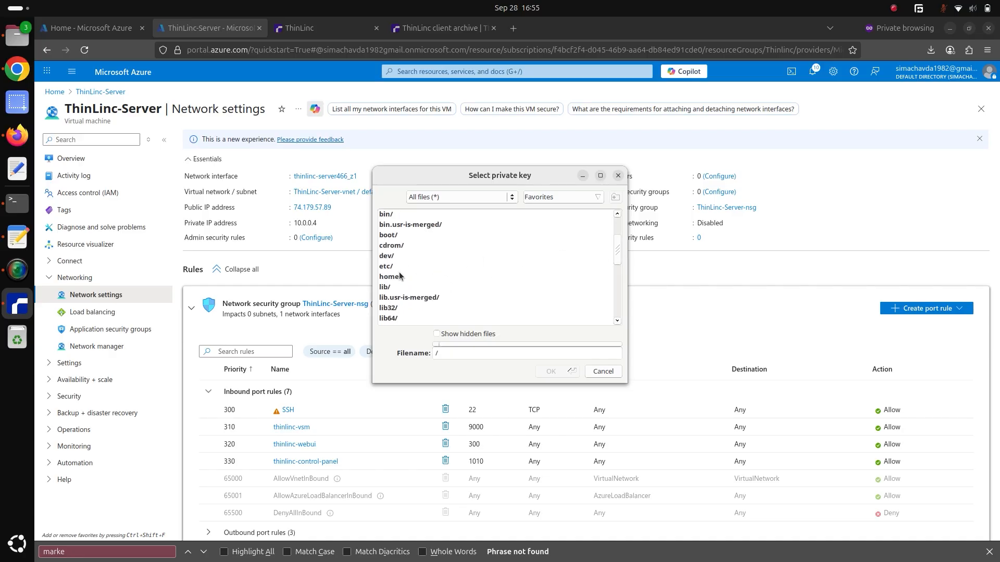
pyautogui.click(397, 279)
pyautogui.doubleClick(395, 280)
pyautogui.doubleClick(389, 226)
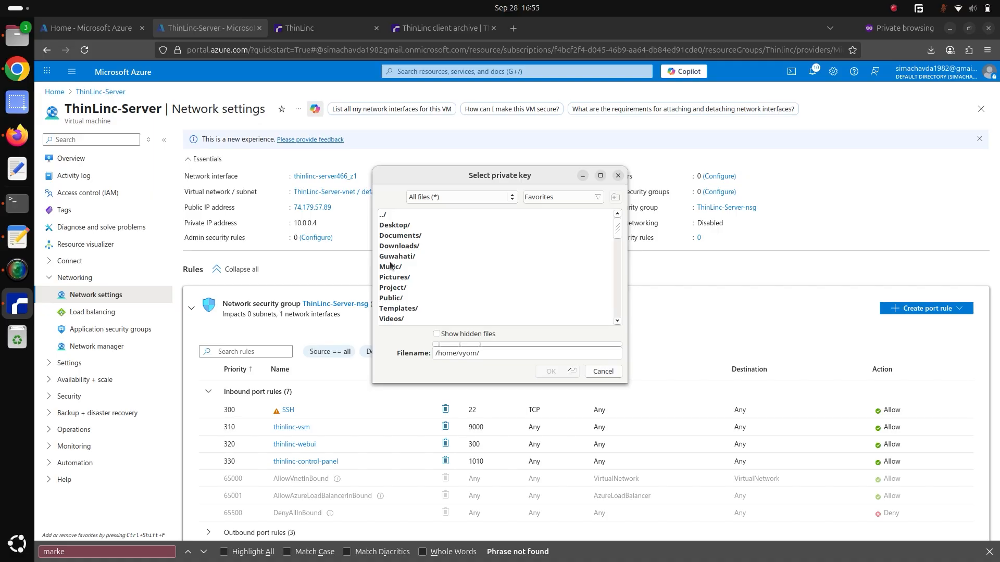
pyautogui.click(390, 248)
pyautogui.doubleClick(390, 249)
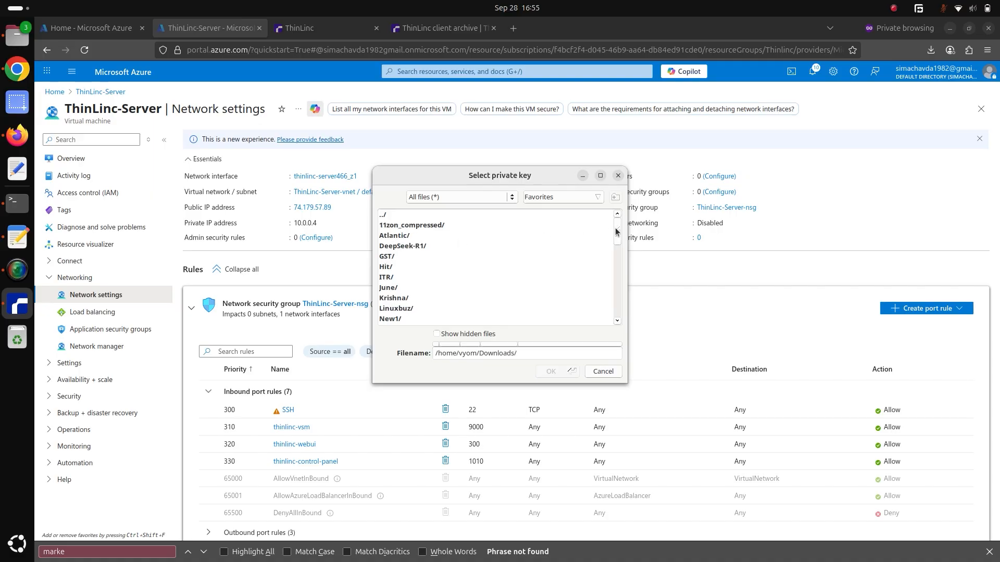
pyautogui.moveTo(616, 232); pyautogui.dragTo(630, 279)
pyautogui.click(442, 274)
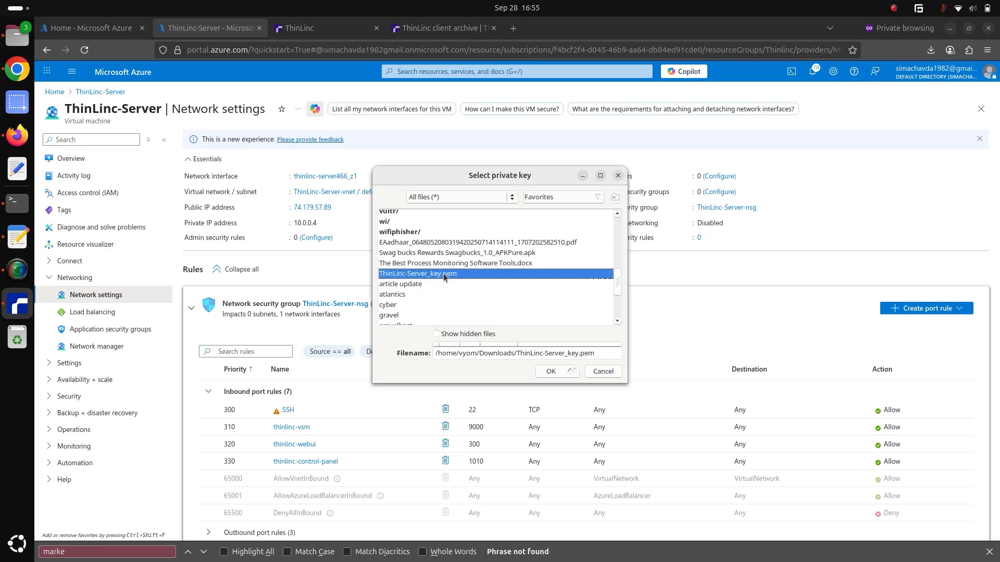
pyautogui.click(551, 371)
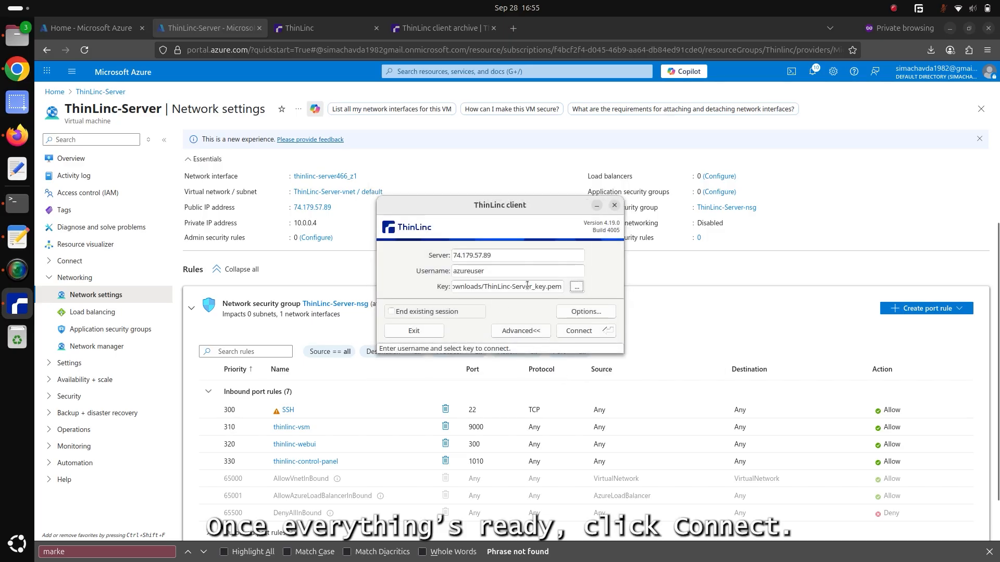
# Connect to the ThinLinc server, trust its host key, and maximize the remote desktop window.
pyautogui.click(581, 332)
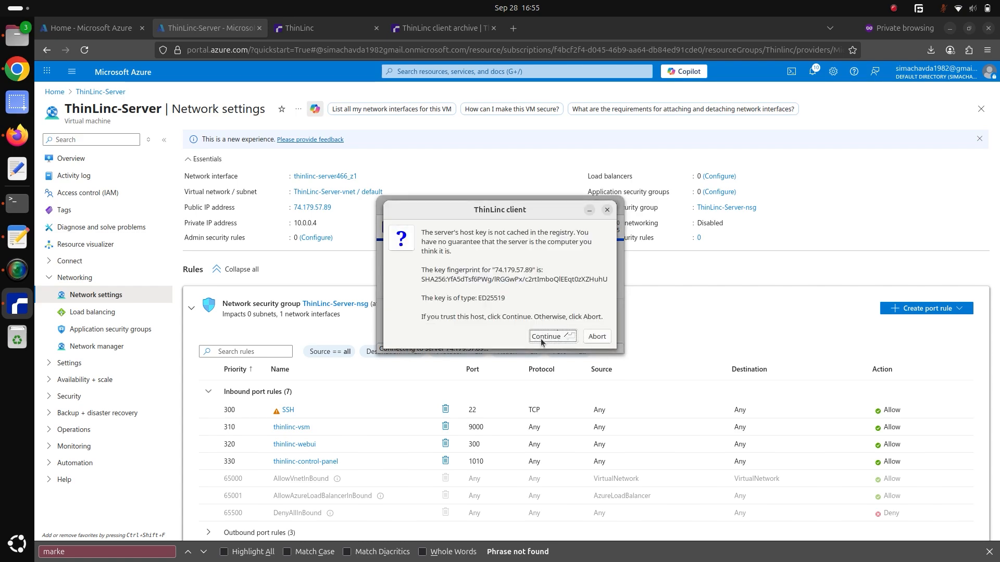
pyautogui.click(541, 339)
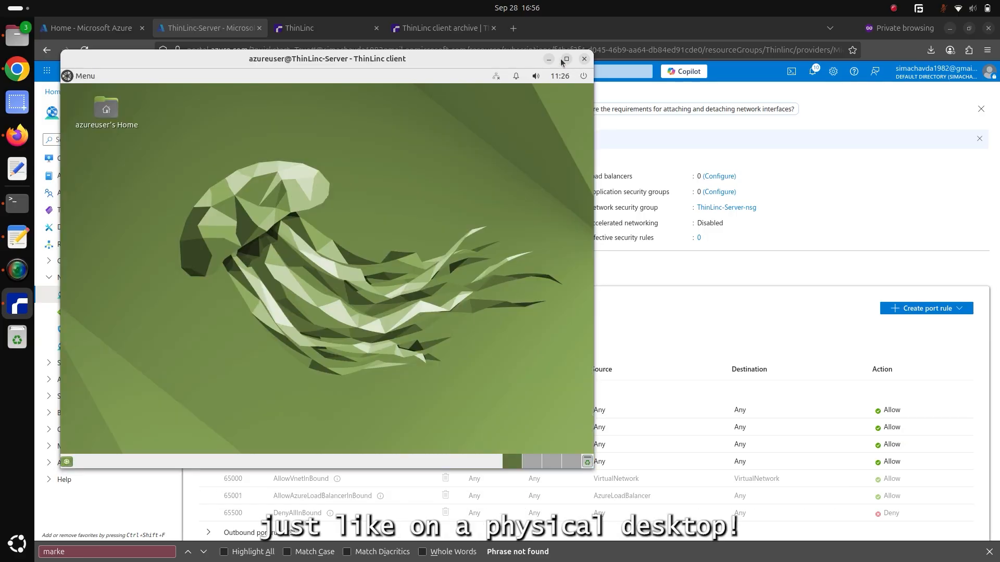
pyautogui.click(567, 60)
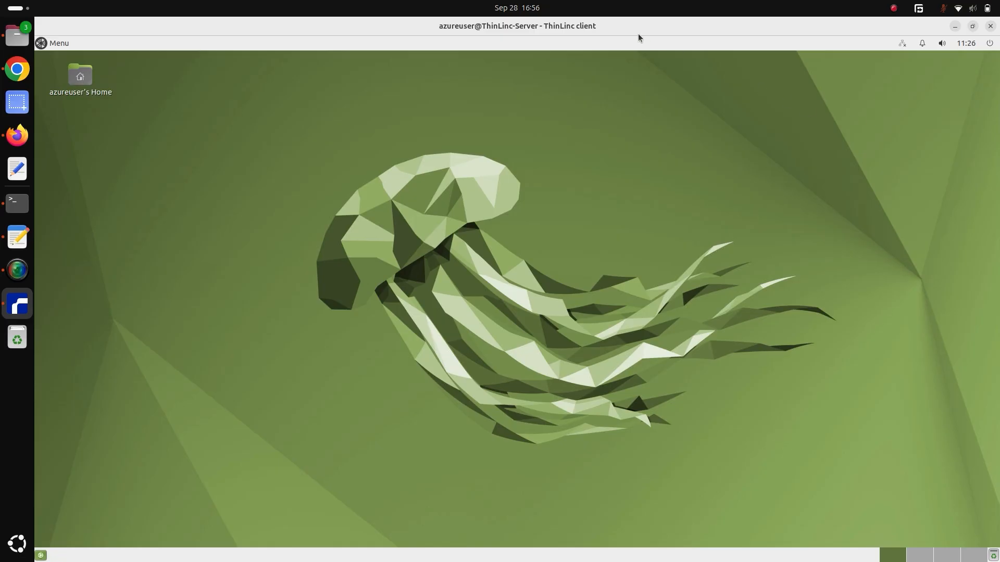
# Log out of the remote desktop session opened through the ThinLinc client.
pyautogui.click(989, 43)
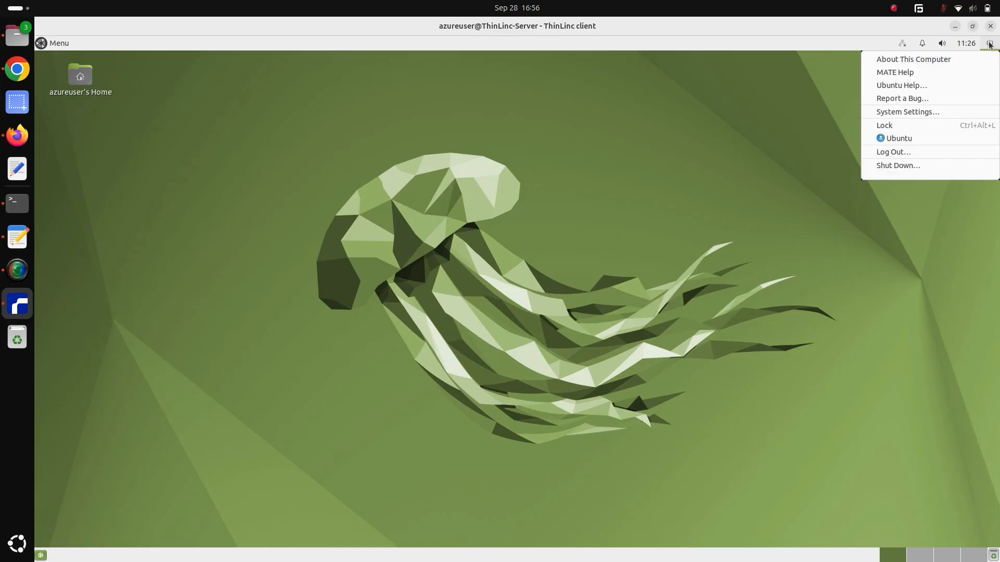
pyautogui.click(888, 153)
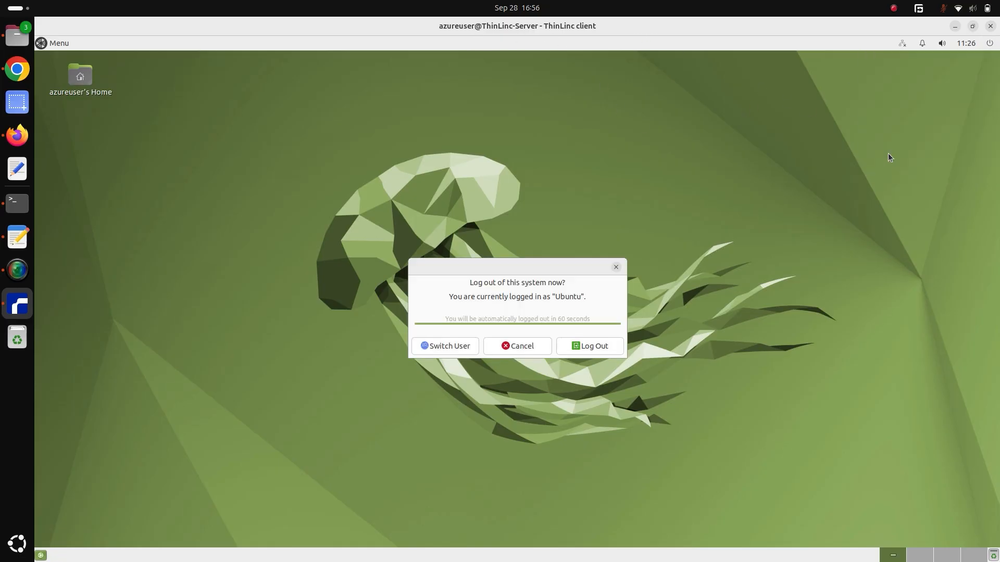
pyautogui.click(587, 348)
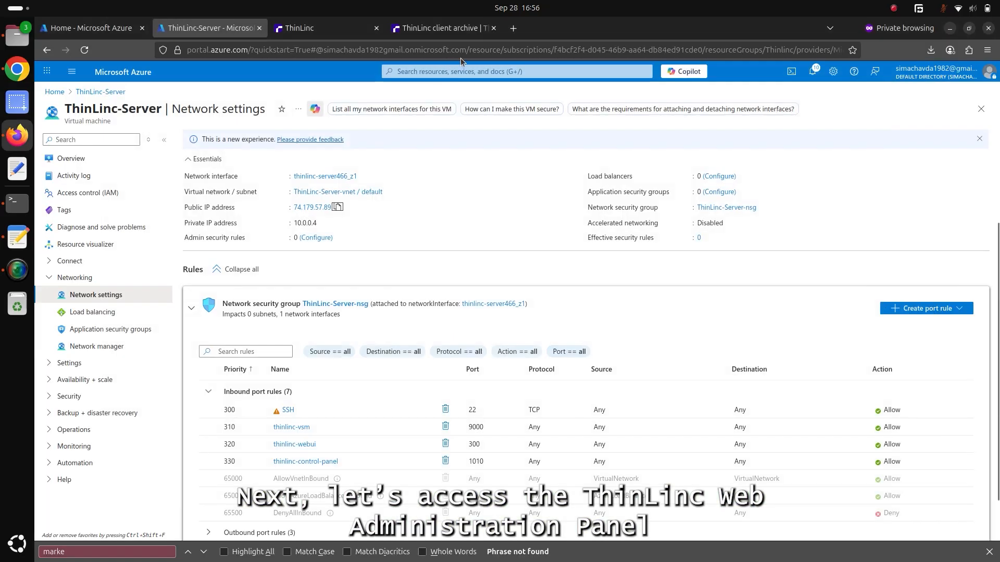
# Open 74.179.57.89:1010 in a new browser tab and accept the self-signed certificate risk to continue to the site.
pyautogui.click(513, 29)
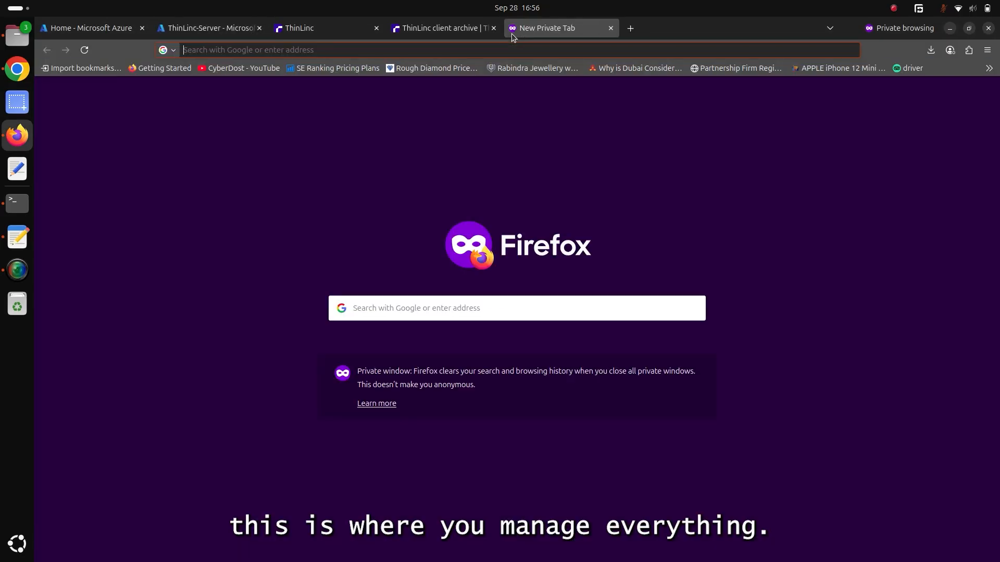
pyautogui.hotkey('ctrl', 'v')
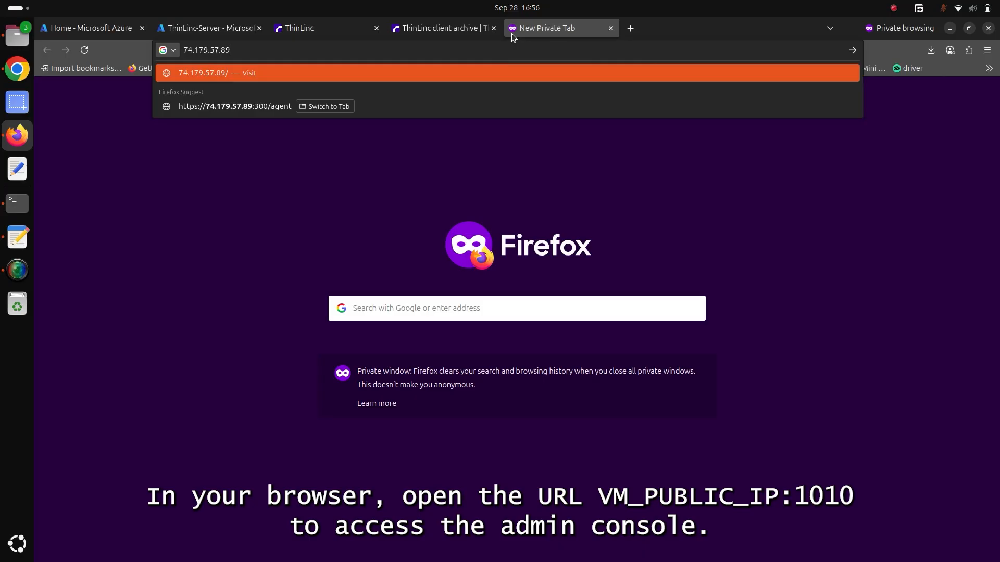
pyautogui.write(':1010')
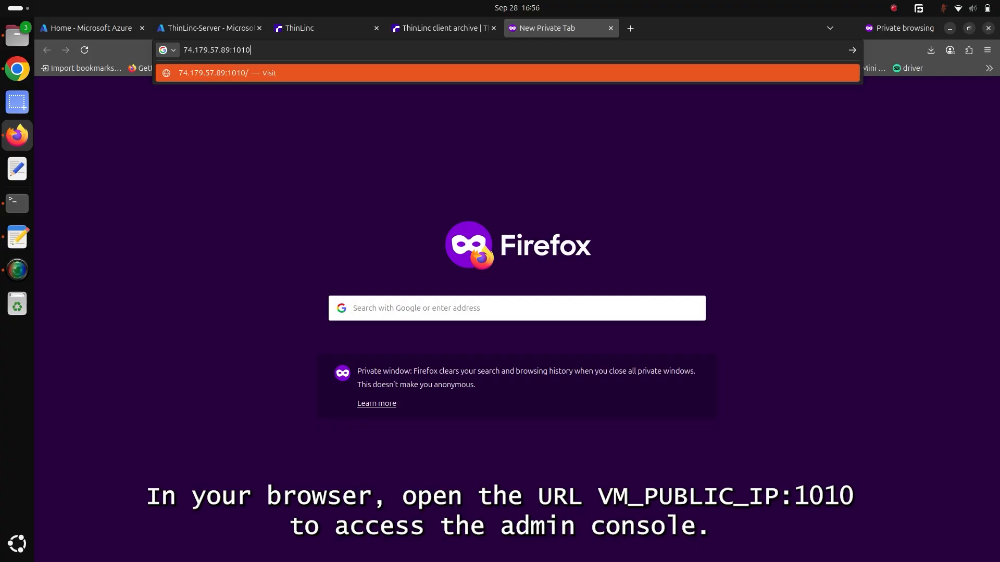
pyautogui.press('Return')
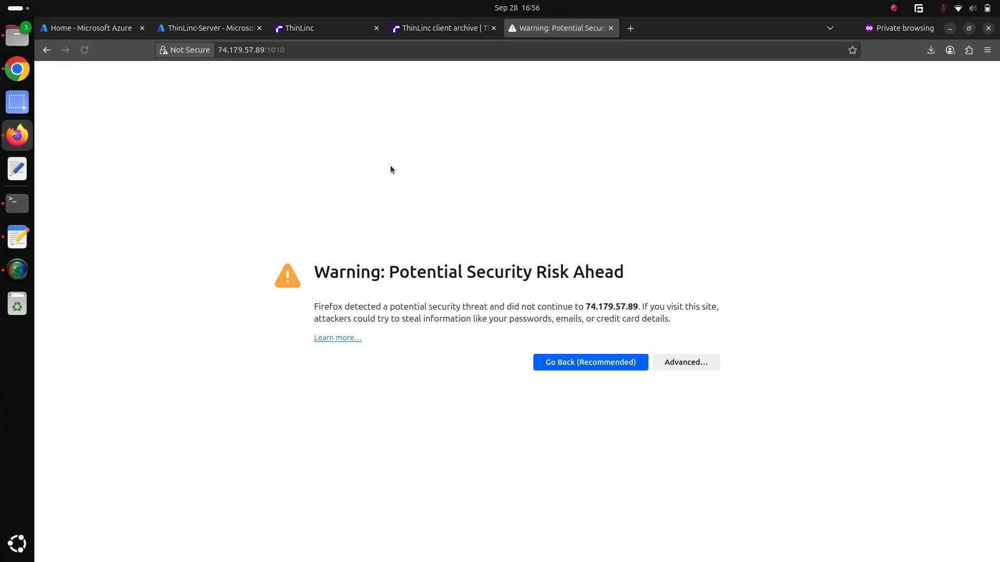
pyautogui.click(670, 364)
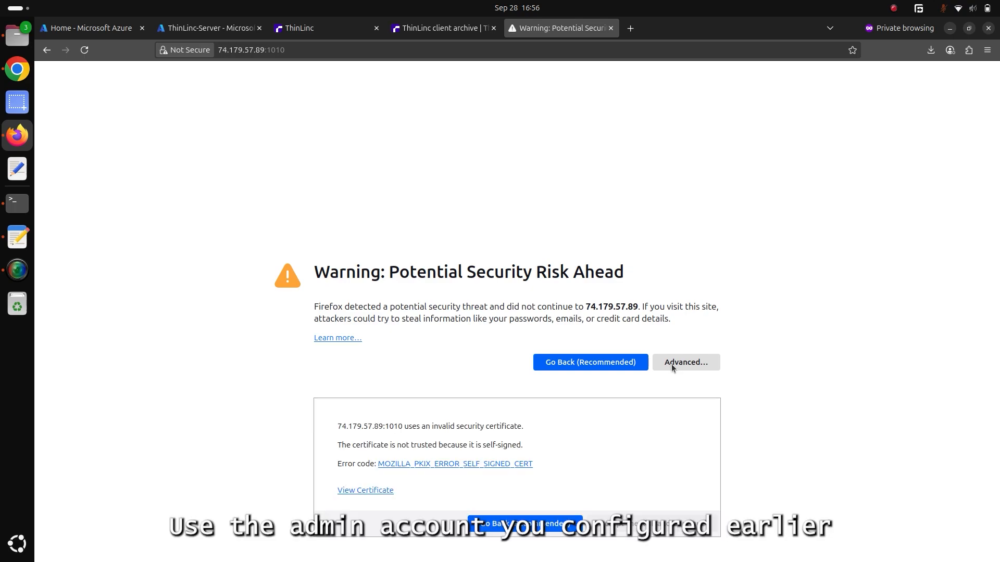
pyautogui.click(612, 525)
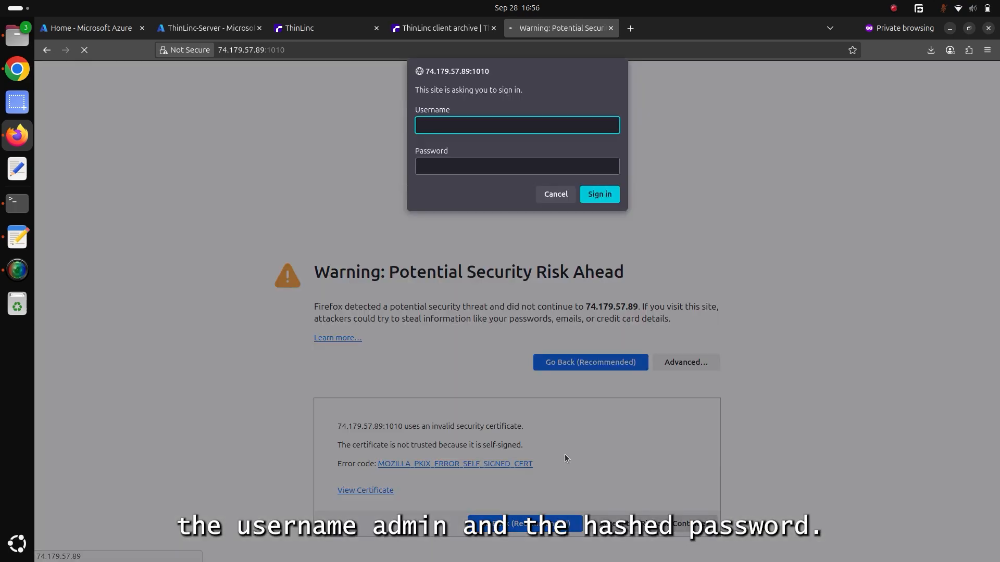
# Sign in to ThinLinc Web Administration with the username admin and the administrator password.
pyautogui.write('admin')
pyautogui.press('Tab')
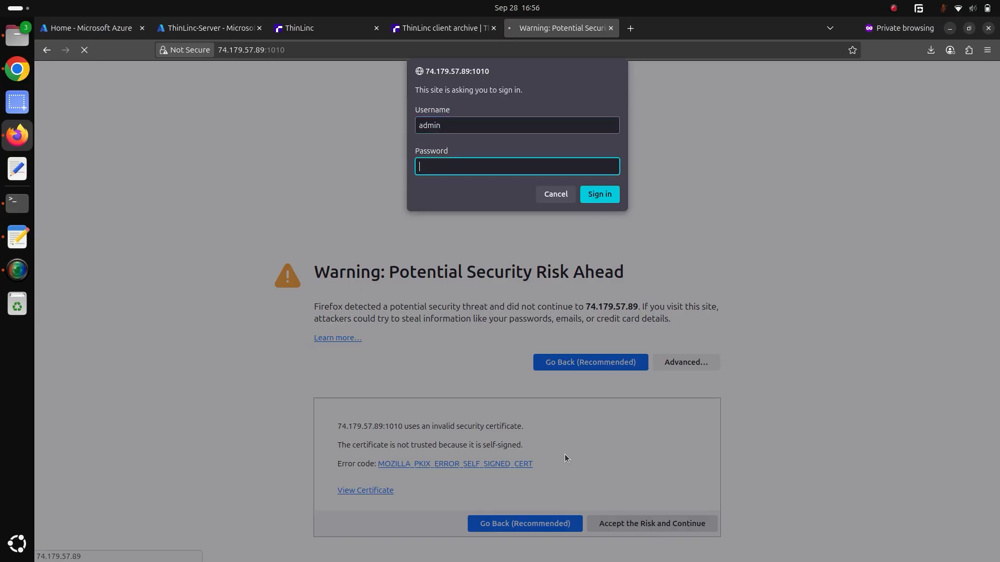
pyautogui.write('***********')
pyautogui.press('BackSpace')
pyautogui.press('BackSpace')
pyautogui.press('BackSpace')
pyautogui.press('BackSpace')
pyautogui.press('BackSpace')
pyautogui.press('BackSpace')
pyautogui.press('BackSpace')
pyautogui.press('BackSpace')
pyautogui.press('BackSpace')
pyautogui.press('BackSpace')
pyautogui.press('BackSpace')
pyautogui.write('**********')
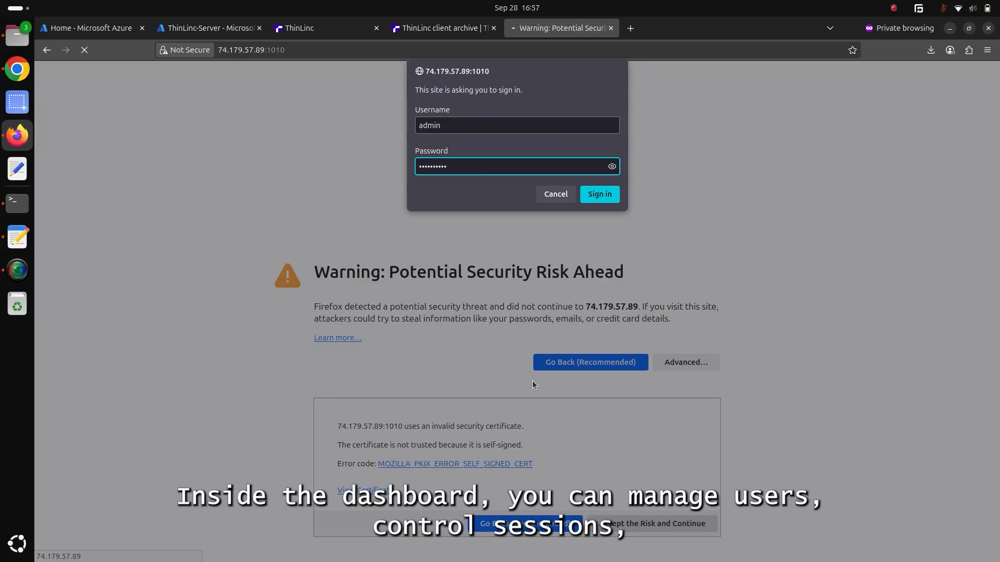
pyautogui.press('Return')
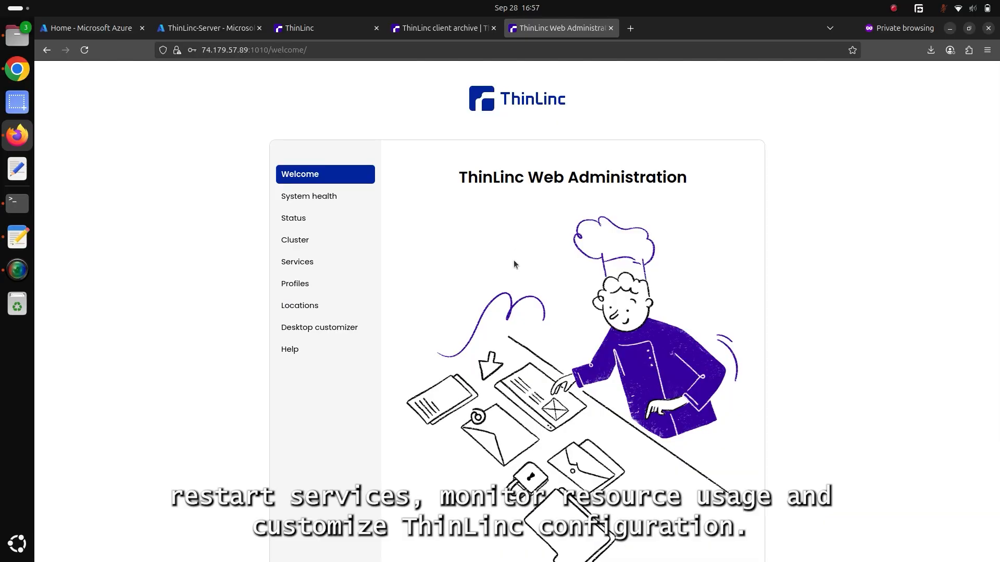
# Review the System health, Status and Services pages of ThinLinc Web Administration.
pyautogui.click(298, 203)
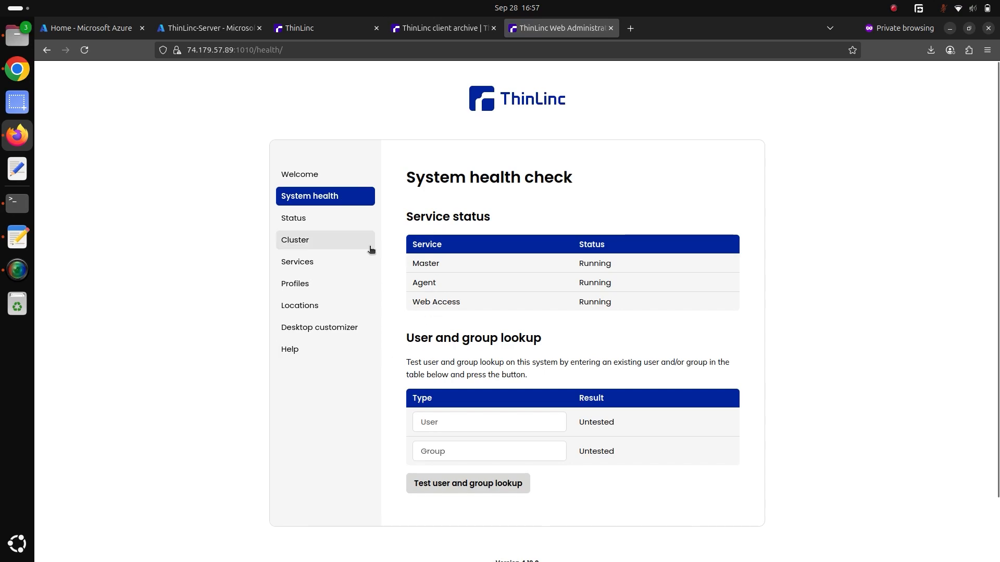
pyautogui.click(300, 219)
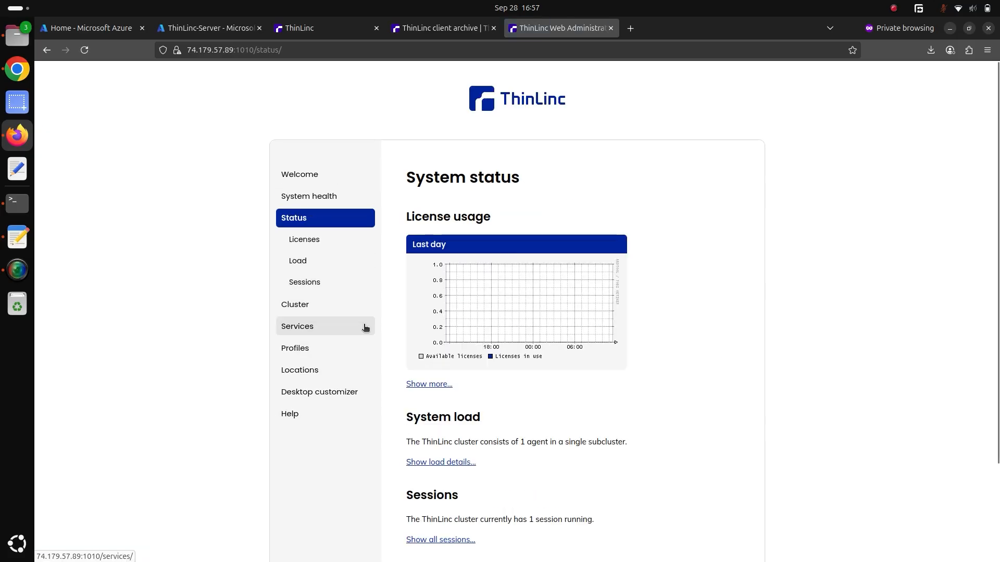
pyautogui.click(301, 330)
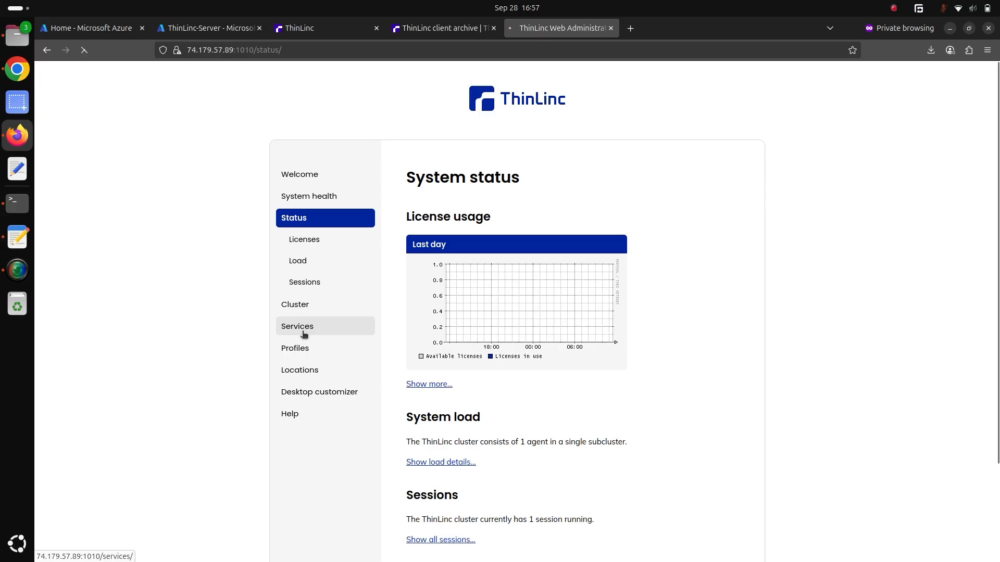